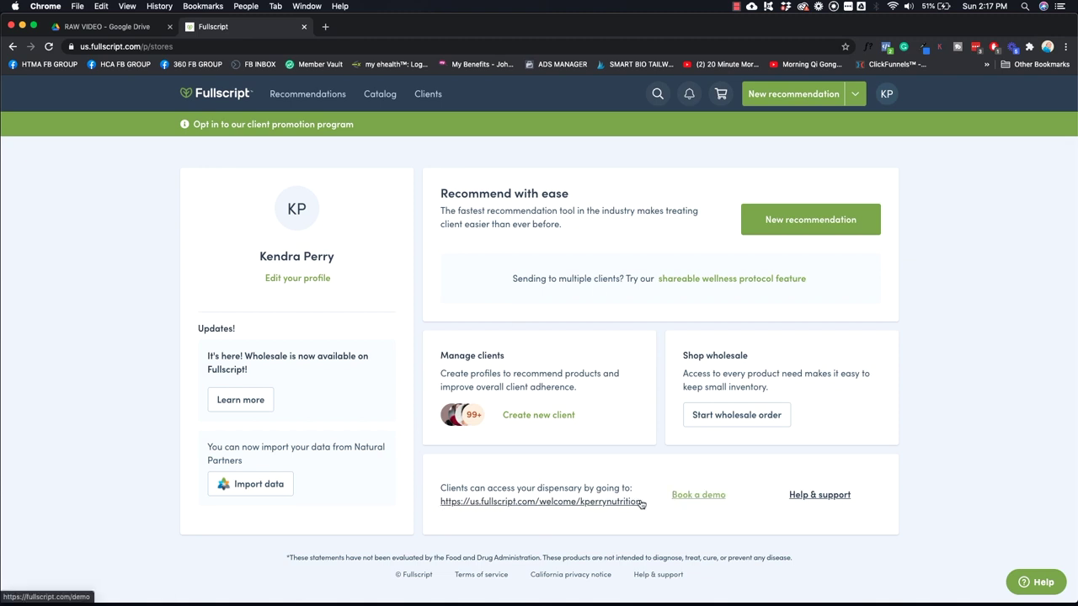
{"action": "left_click_drag", "start_coordinate": [645, 505], "coordinate": [466, 503]}
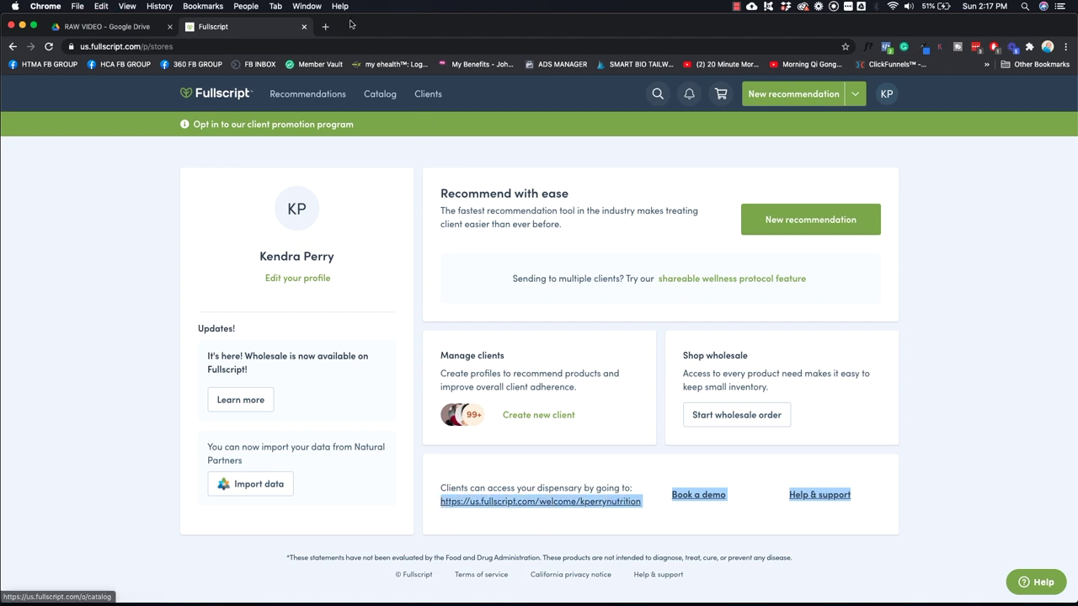
{"action": "left_click", "coordinate": [325, 28]}
{"action": "type", "text": "us.fullscript.com/welcome/kperrynutrition%20Book%20a%20demo%20Help%20&%20support"}
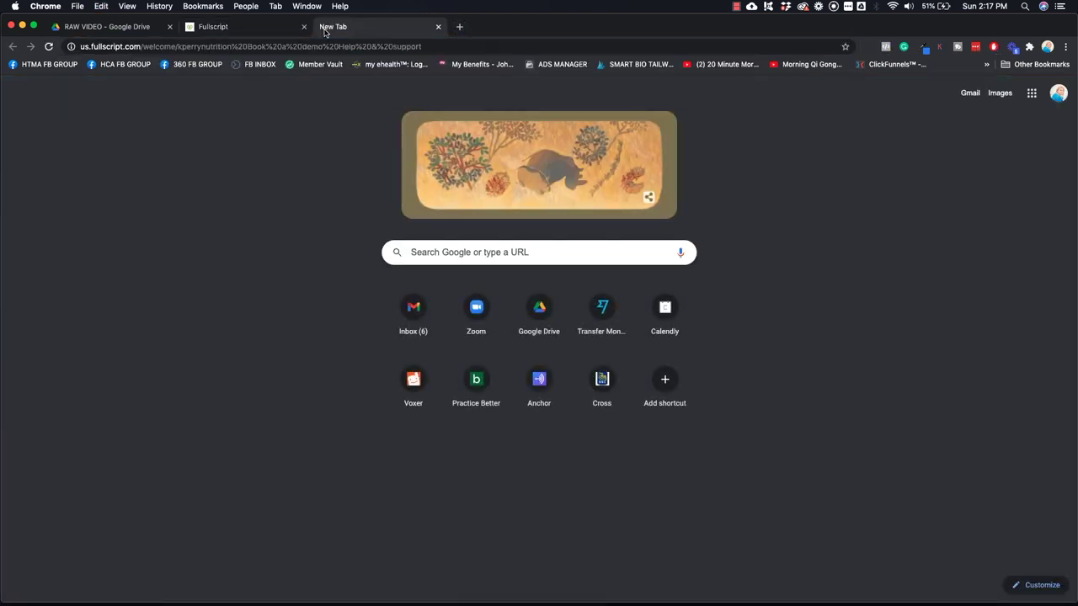
{"action": "key", "text": "Return"}
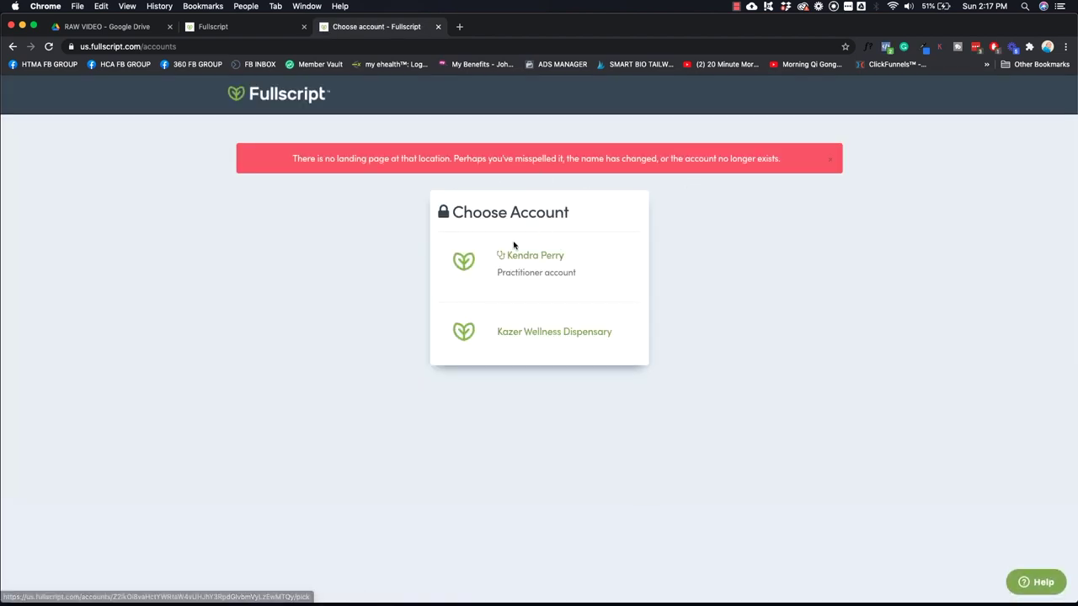
{"action": "left_click", "coordinate": [438, 28]}
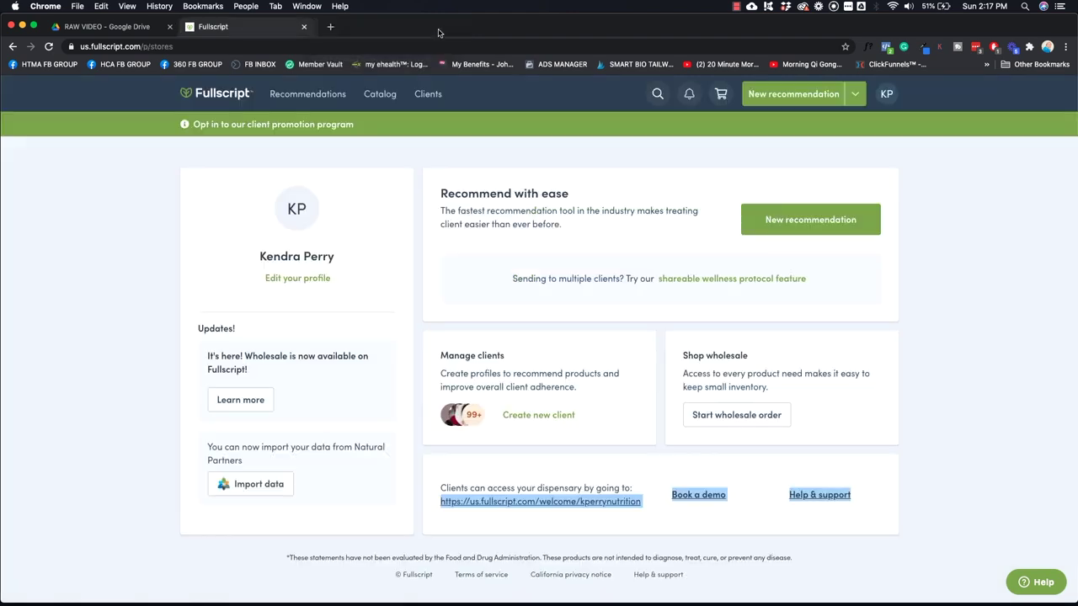
{"action": "left_click", "coordinate": [870, 408]}
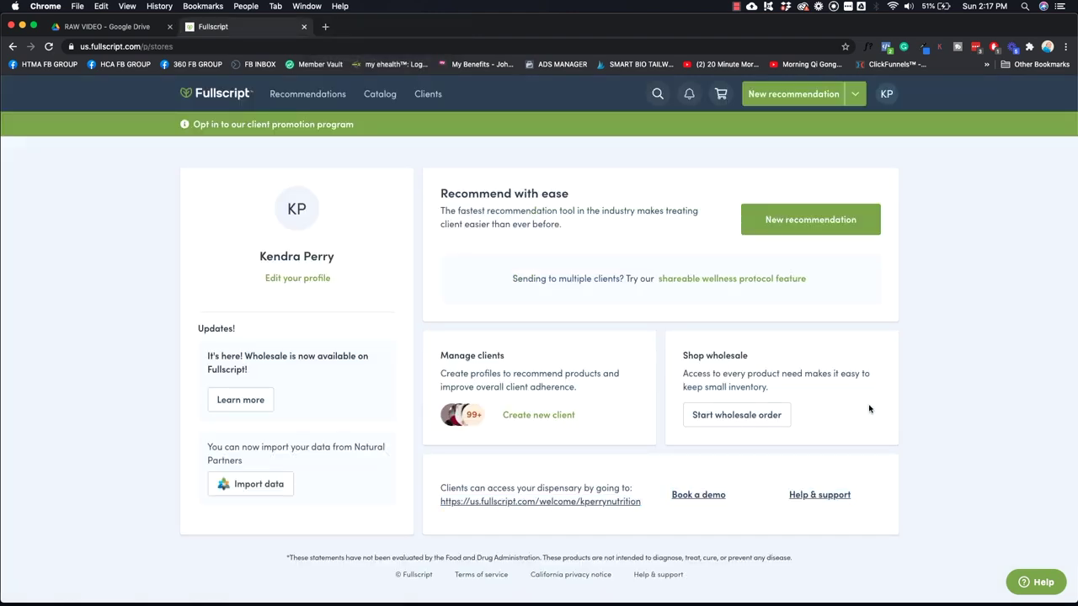
Open Dispensary Settings under the practitioner account and go to the Payment section
{"action": "left_click", "coordinate": [884, 94]}
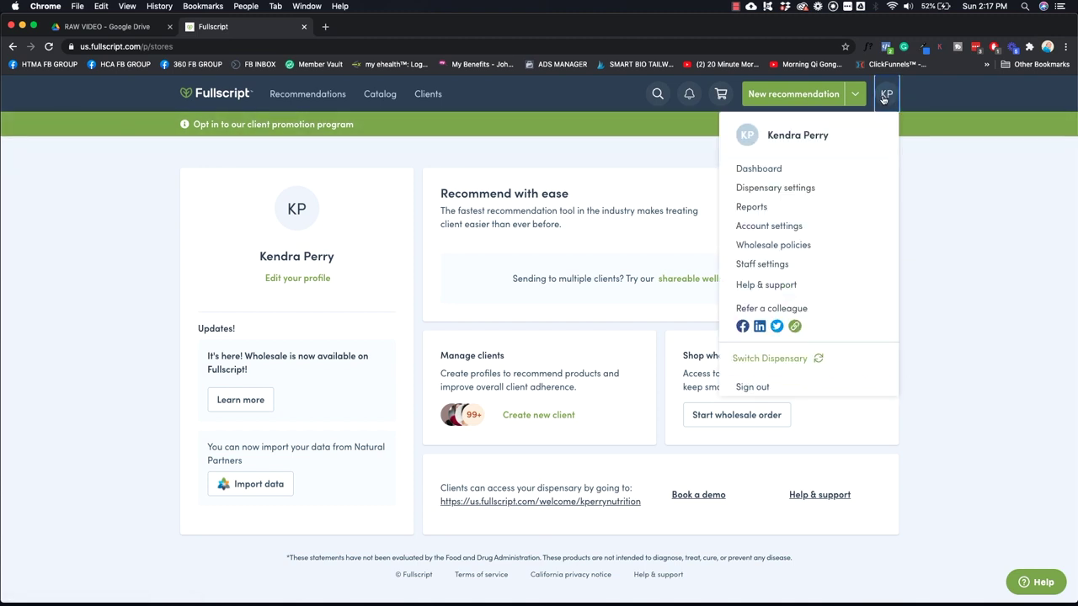
{"action": "left_click", "coordinate": [757, 188]}
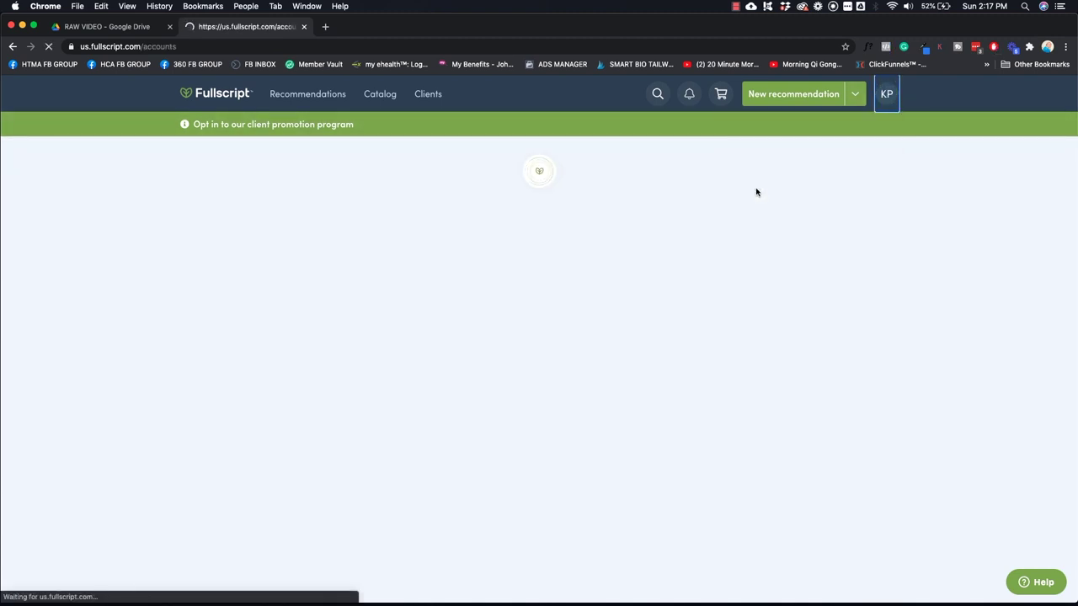
{"action": "left_click", "coordinate": [539, 216]}
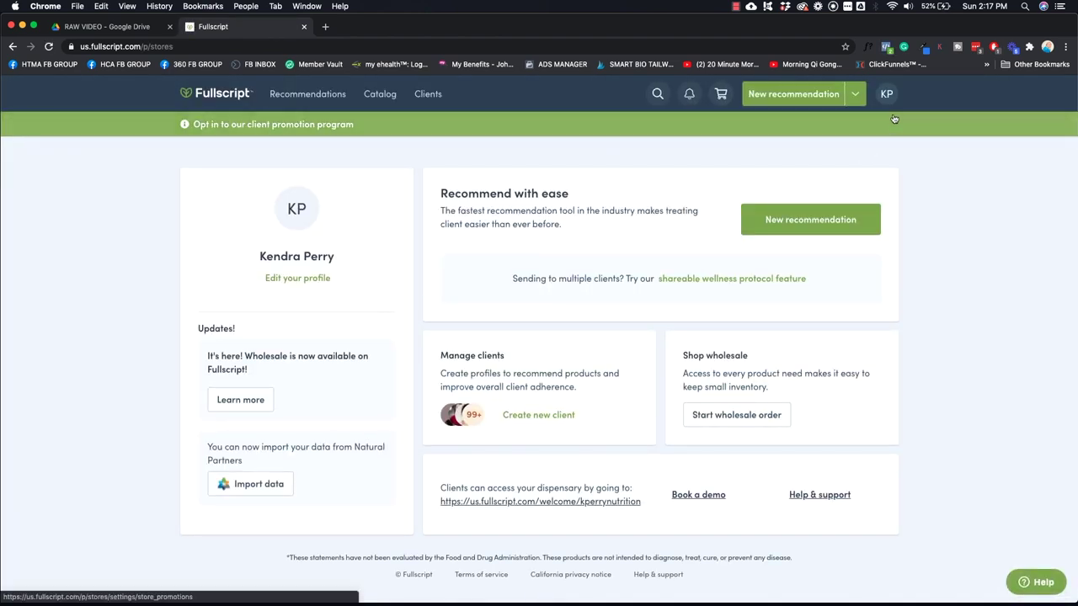
{"action": "left_click", "coordinate": [889, 95]}
{"action": "left_click", "coordinate": [760, 191]}
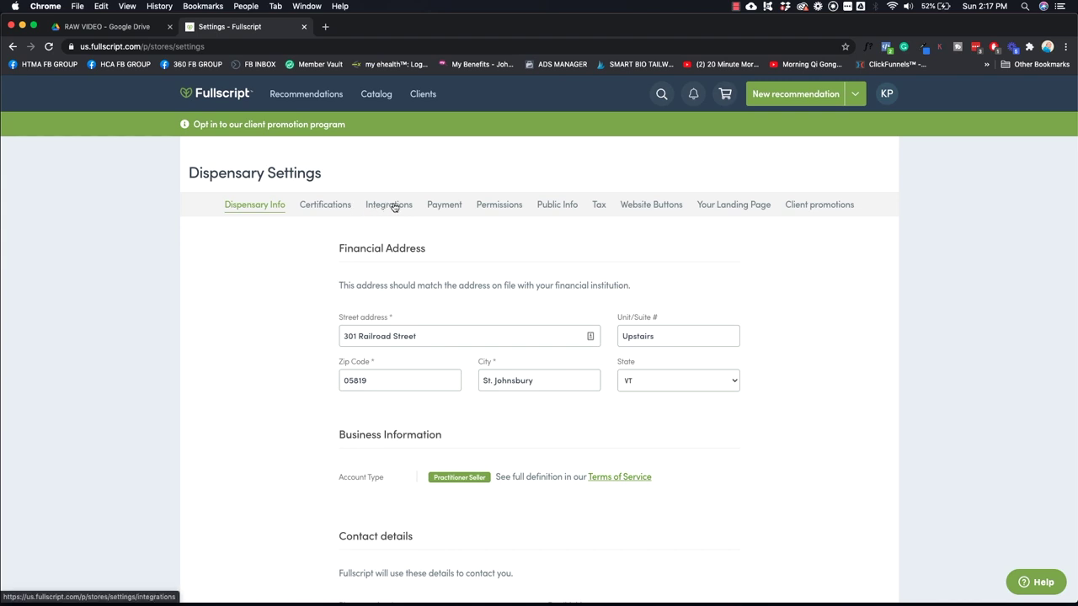
{"action": "left_click", "coordinate": [442, 207]}
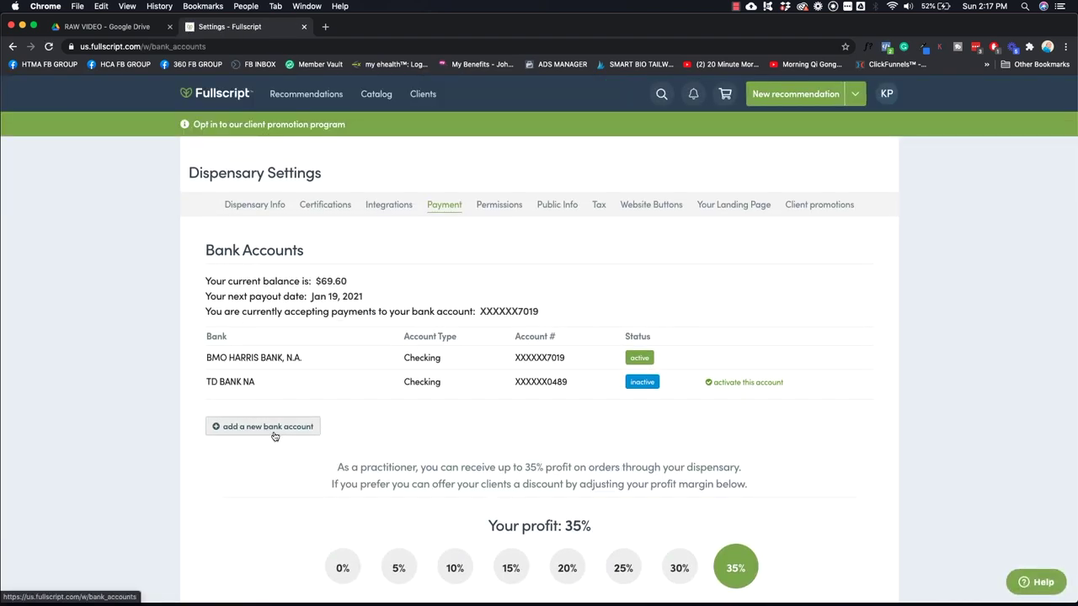
Scroll through the linked bank accounts and the 35% profit margin settings
{"action": "scroll", "coordinate": [758, 292], "scroll_direction": "down", "scroll_amount": 5}
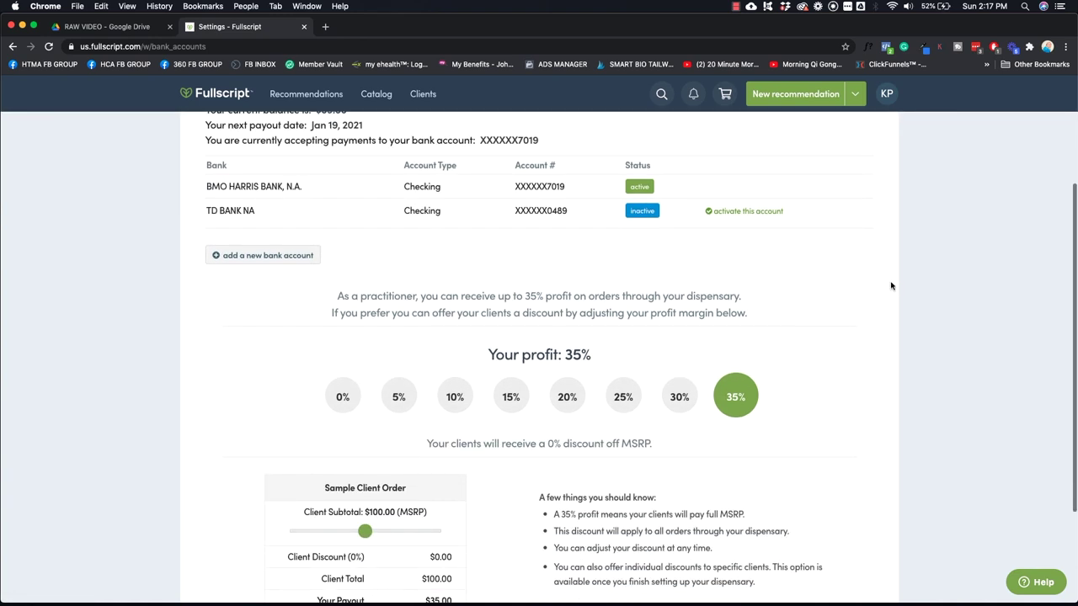
{"action": "scroll", "coordinate": [832, 280], "scroll_direction": "down", "scroll_amount": 3}
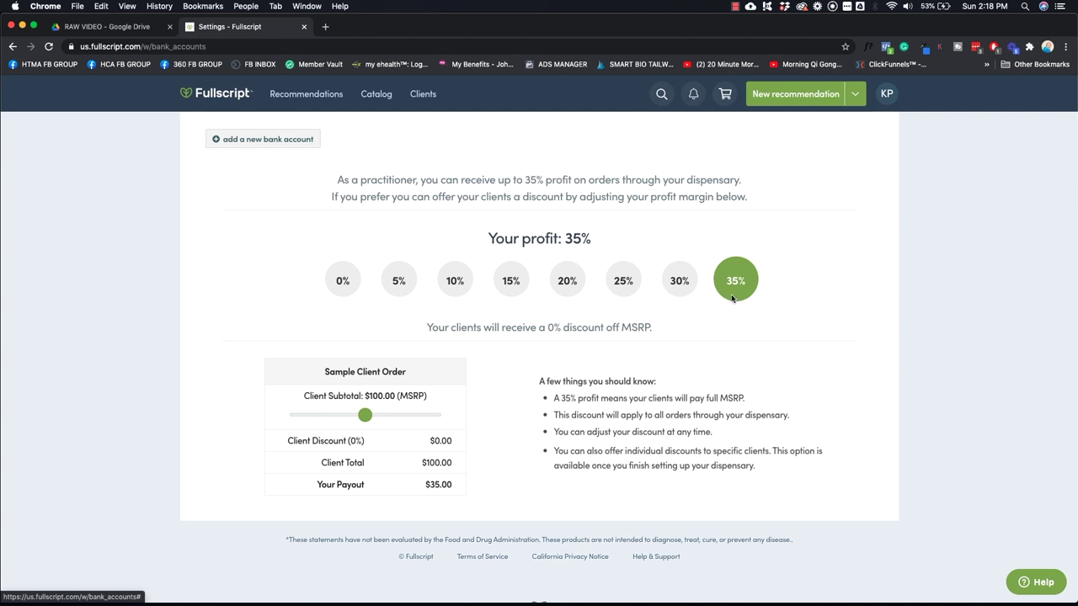
{"action": "scroll", "coordinate": [857, 376], "scroll_direction": "up", "scroll_amount": 6}
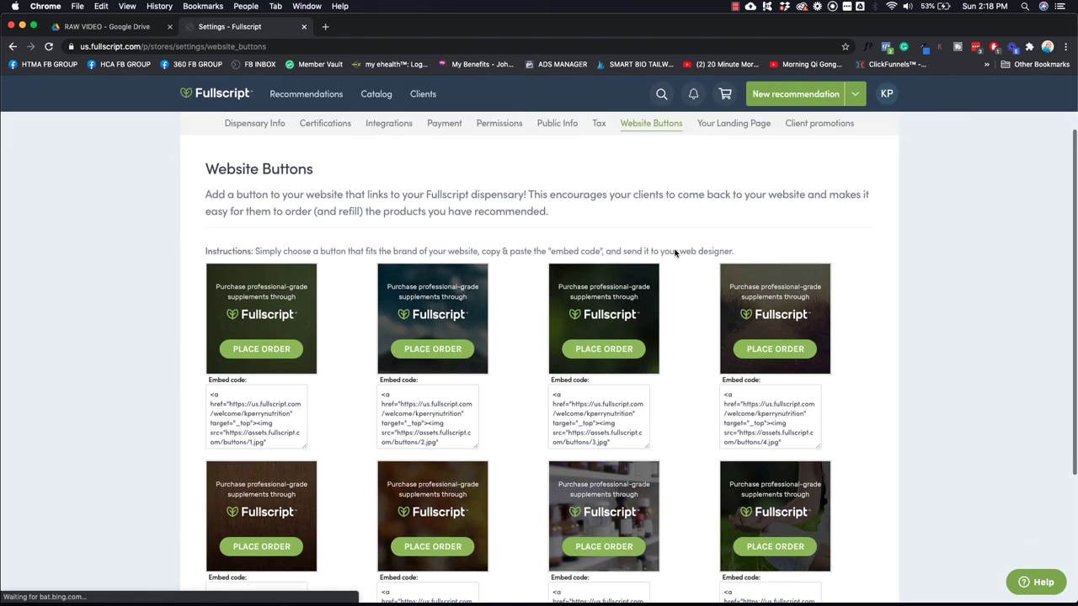
{"action": "scroll", "coordinate": [675, 253], "scroll_direction": "down", "scroll_amount": 1}
Select the dispensary link inside the third website-button embed code
{"action": "left_click_drag", "start_coordinate": [572, 390], "coordinate": [577, 400]}
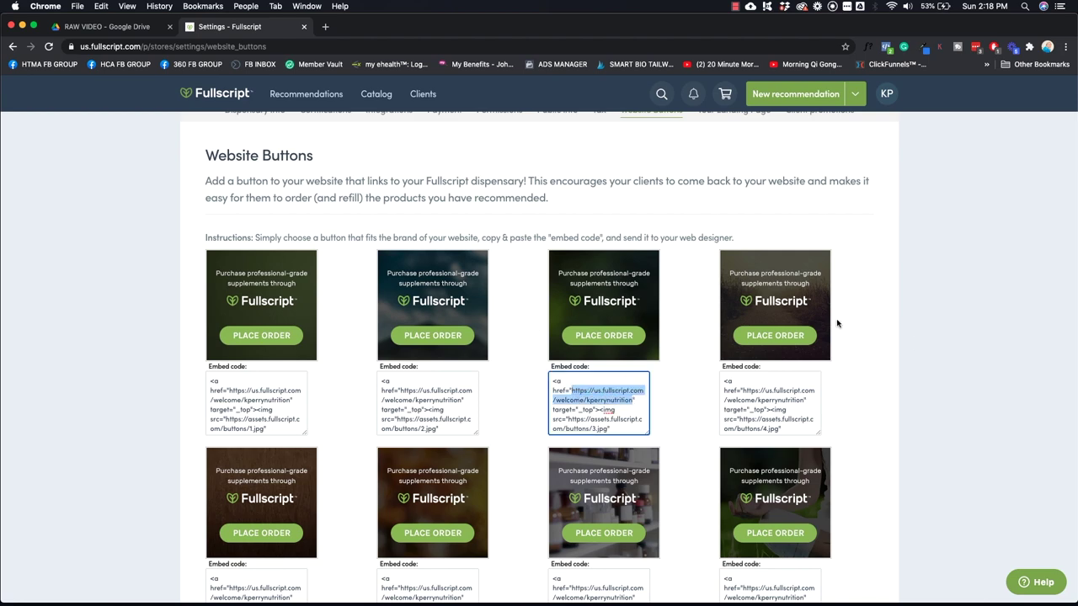
{"action": "scroll", "coordinate": [837, 323], "scroll_direction": "down", "scroll_amount": 3}
{"action": "scroll", "coordinate": [835, 320], "scroll_direction": "up", "scroll_amount": 4}
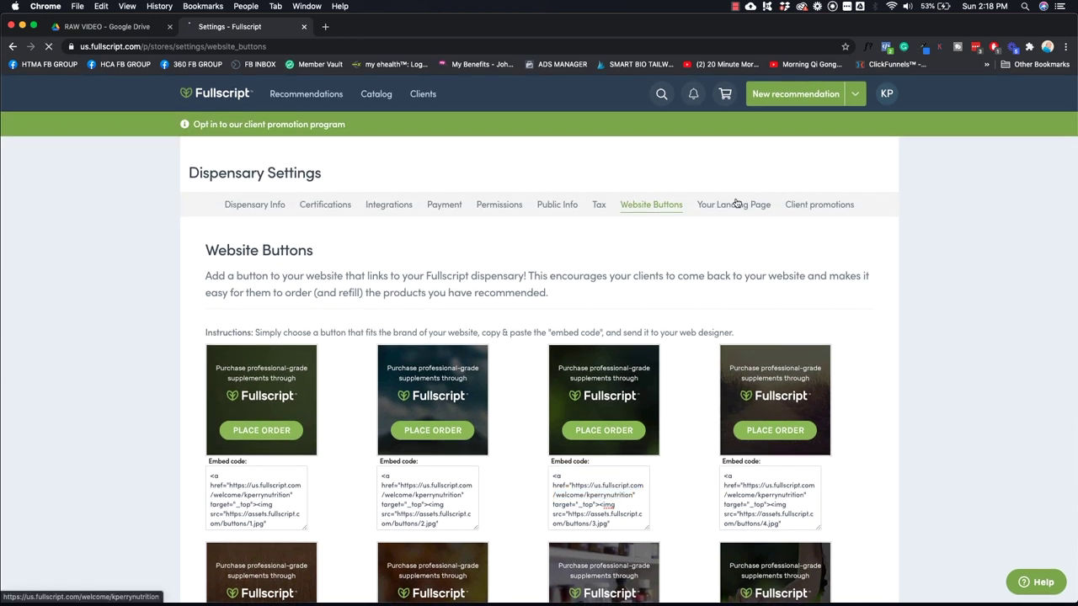
{"action": "left_click", "coordinate": [737, 204]}
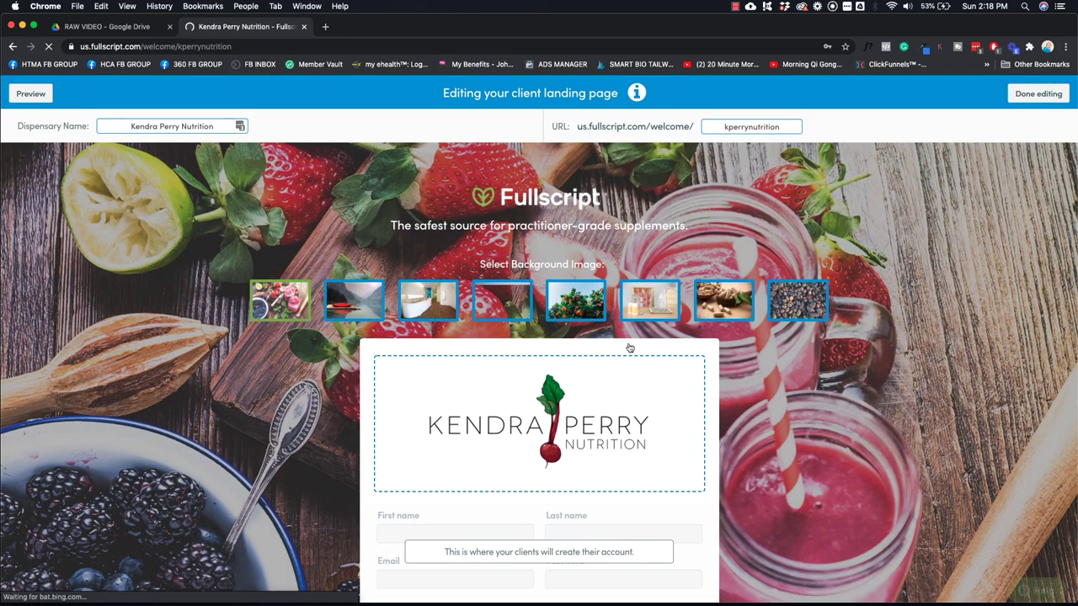
Set the client landing page background to the lake and red canoe image
{"action": "scroll", "coordinate": [706, 373], "scroll_direction": "down", "scroll_amount": 2}
{"action": "scroll", "coordinate": [707, 374], "scroll_direction": "down", "scroll_amount": 3}
{"action": "mouse_move", "coordinate": [648, 245]}
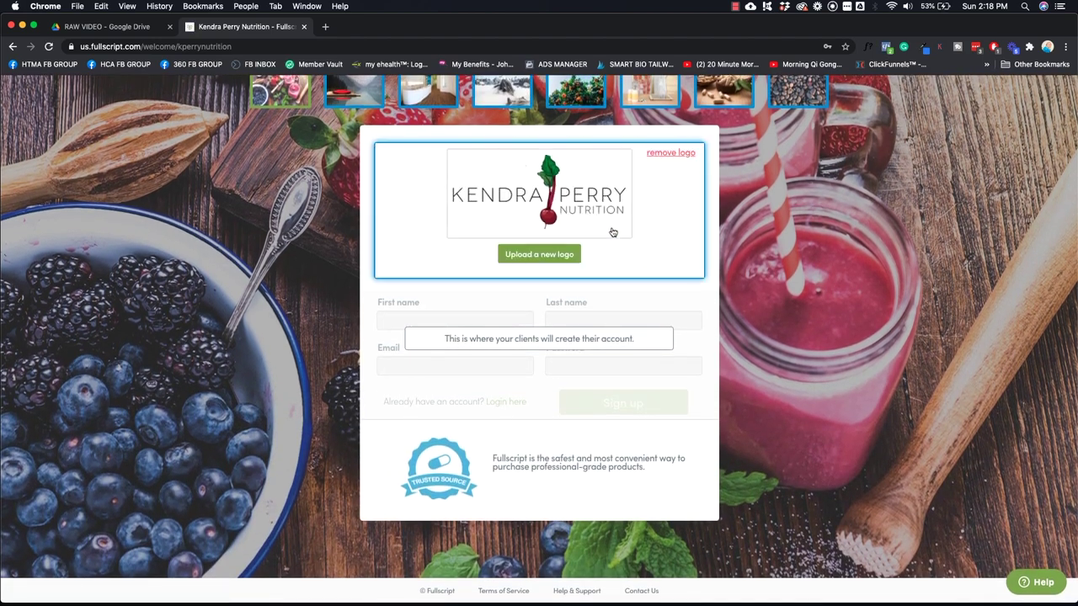
{"action": "scroll", "coordinate": [837, 315], "scroll_direction": "up", "scroll_amount": 1}
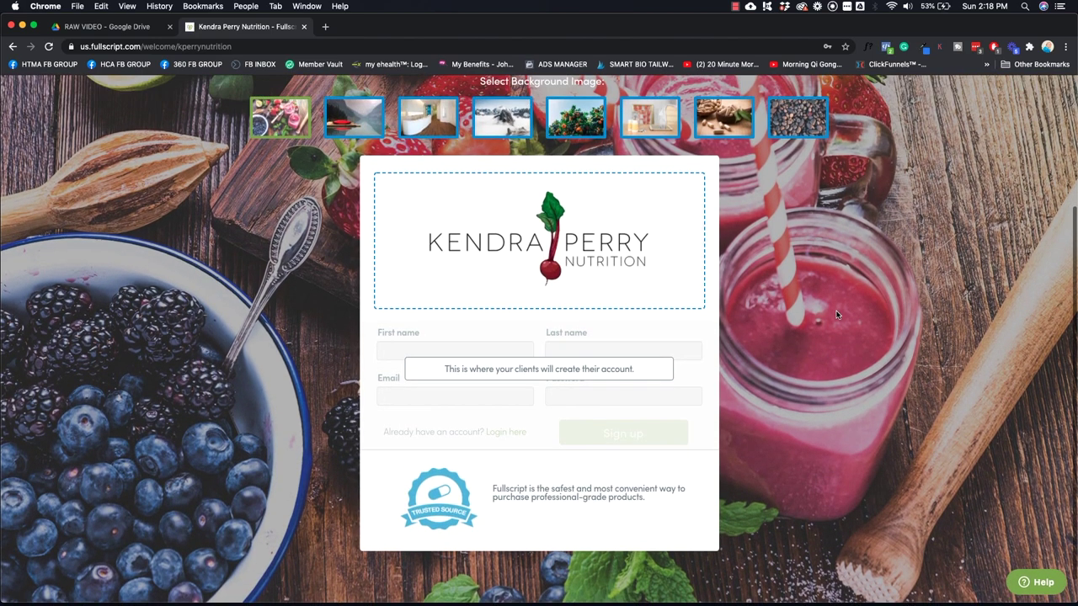
{"action": "scroll", "coordinate": [619, 502], "scroll_direction": "up", "scroll_amount": 5}
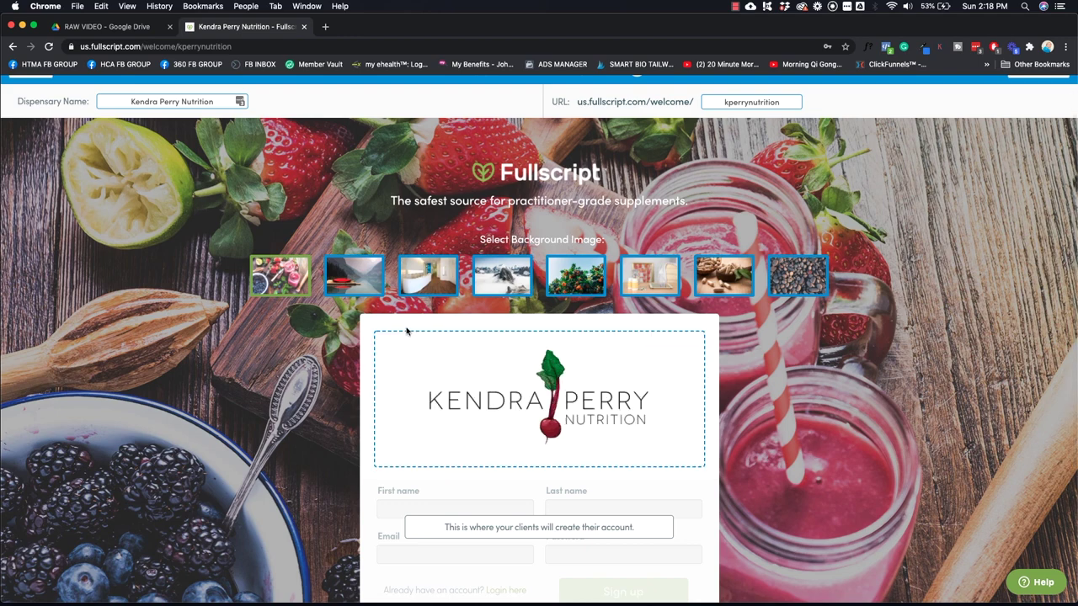
{"action": "left_click", "coordinate": [345, 285]}
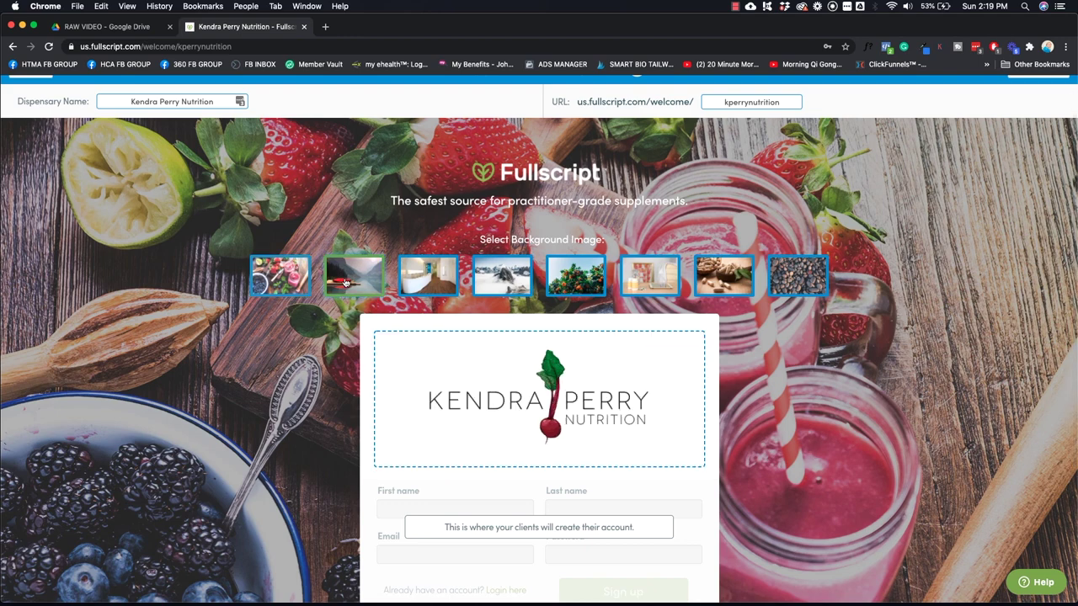
{"action": "scroll", "coordinate": [821, 320], "scroll_direction": "down", "scroll_amount": 3}
{"action": "scroll", "coordinate": [821, 319], "scroll_direction": "up", "scroll_amount": 4}
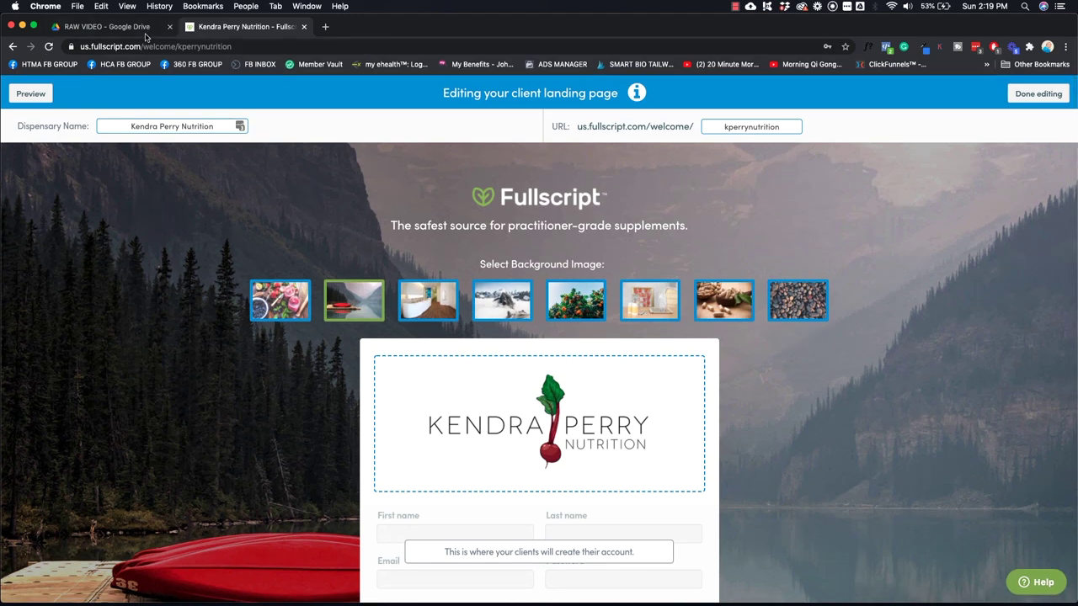
Leave the landing page editor and return to the practitioner dashboard
{"action": "left_click", "coordinate": [12, 47]}
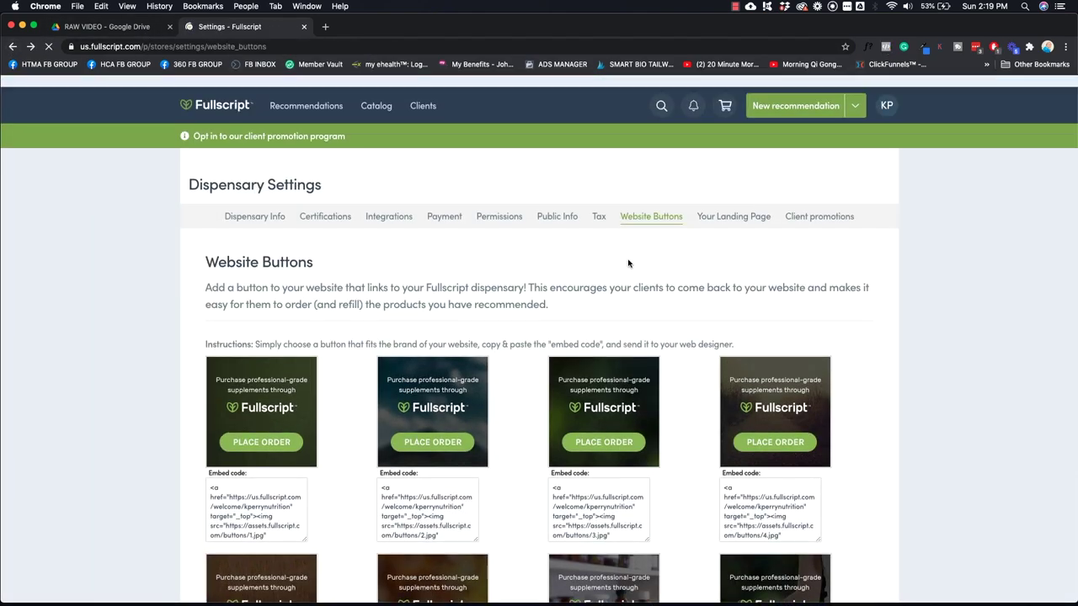
{"action": "left_click", "coordinate": [207, 93]}
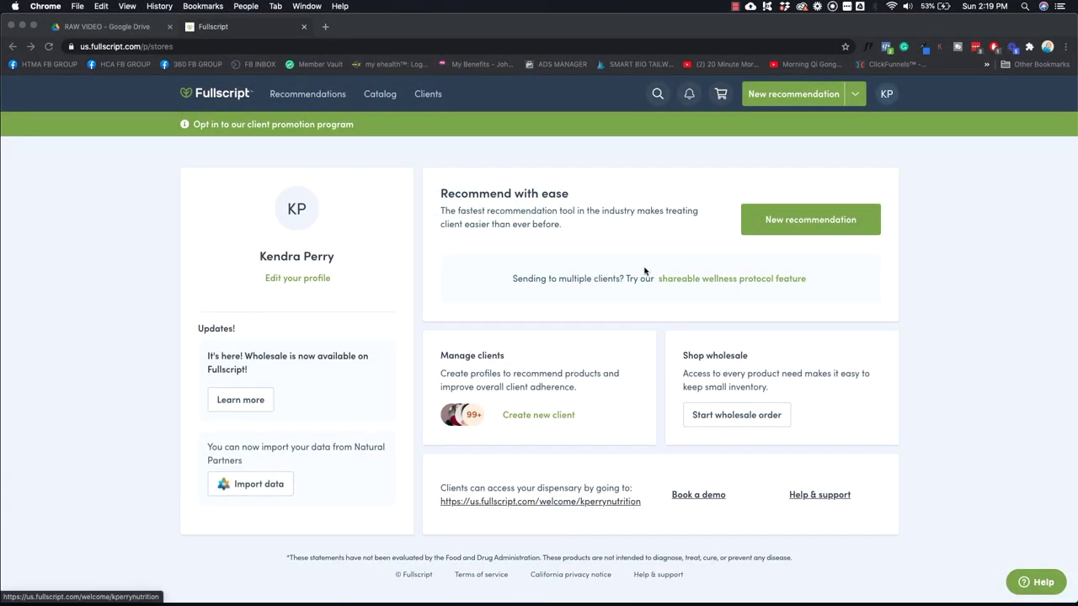
{"action": "left_click", "coordinate": [971, 424]}
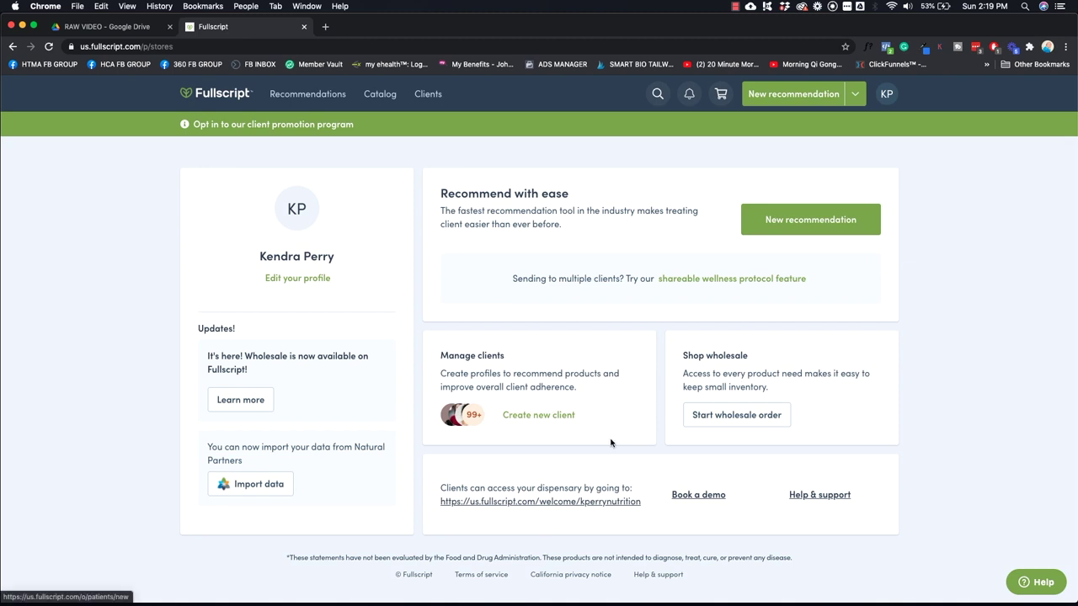
Enter the new client's first and last name and autofill the contact details
{"action": "left_click", "coordinate": [536, 416]}
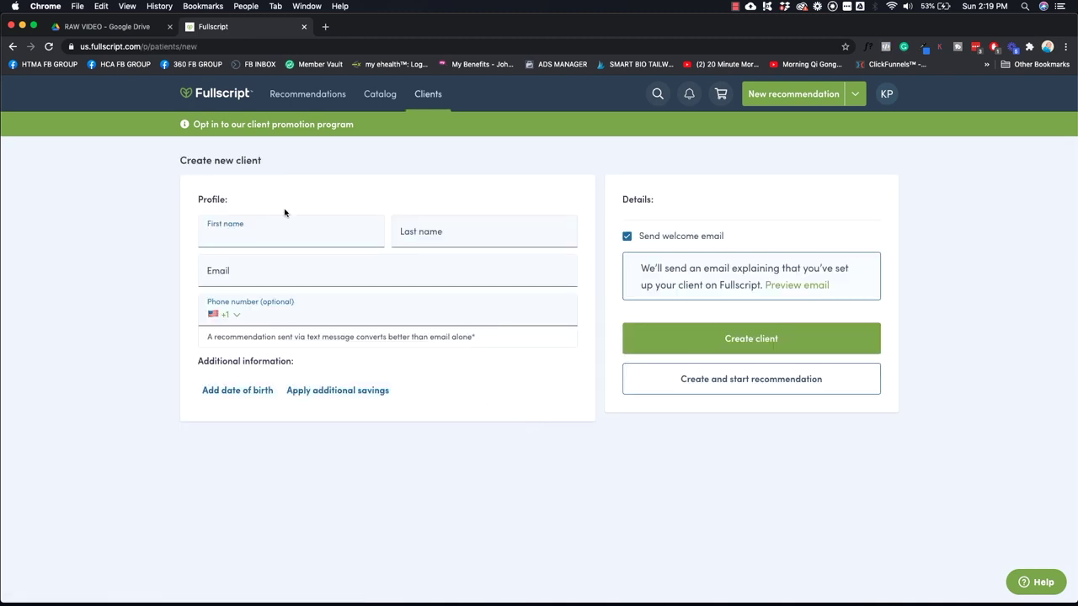
{"action": "type", "text": "Jane"}
{"action": "left_click", "coordinate": [458, 242]}
{"action": "type", "text": "Doe"}
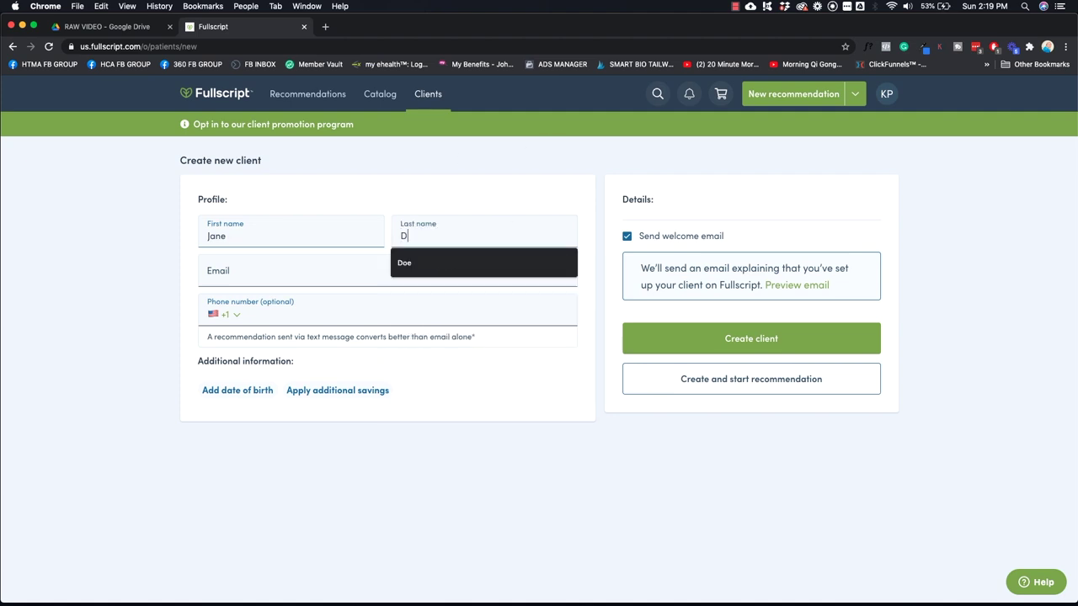
{"action": "left_click", "coordinate": [309, 276]}
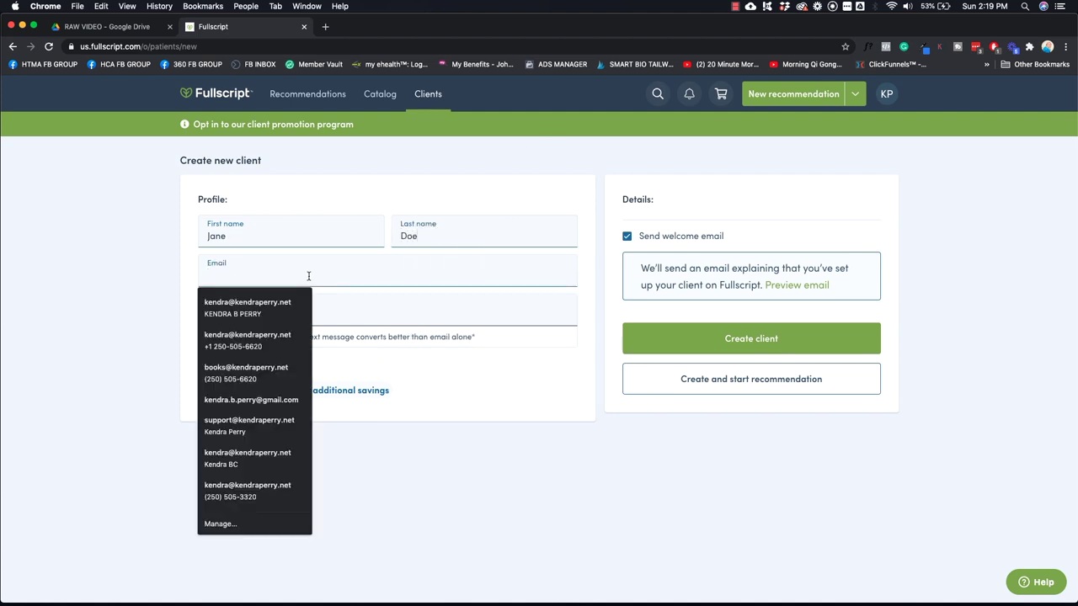
{"action": "left_click", "coordinate": [289, 373]}
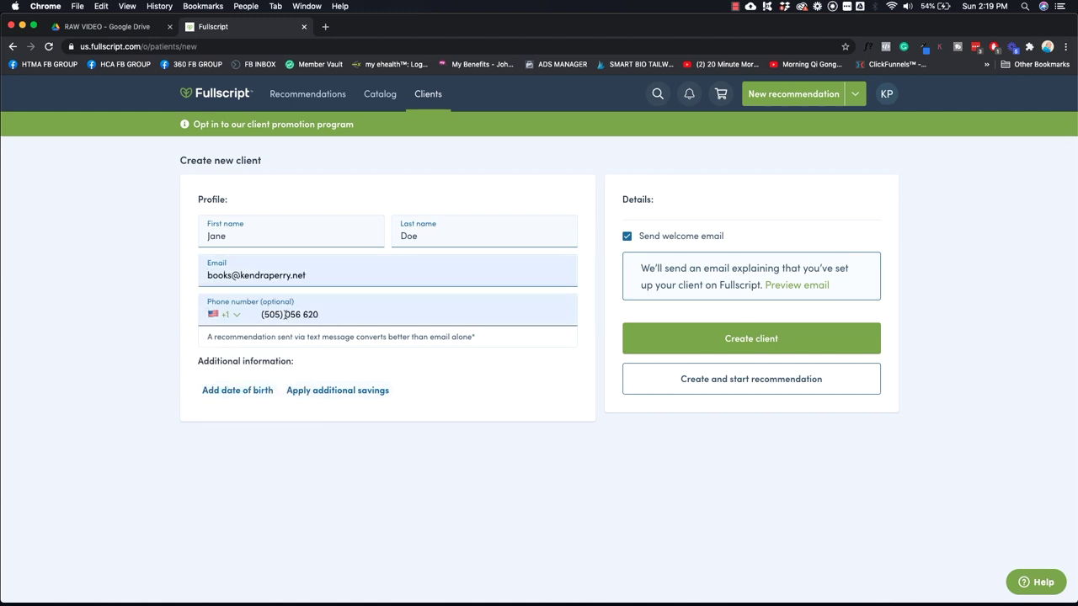
Clear the phone number, turn off the welcome email, and create the client
{"action": "left_click_drag", "start_coordinate": [286, 314], "coordinate": [325, 314]}
{"action": "key", "text": "BackSpace"}
{"action": "left_click_drag", "start_coordinate": [290, 313], "coordinate": [241, 316]}
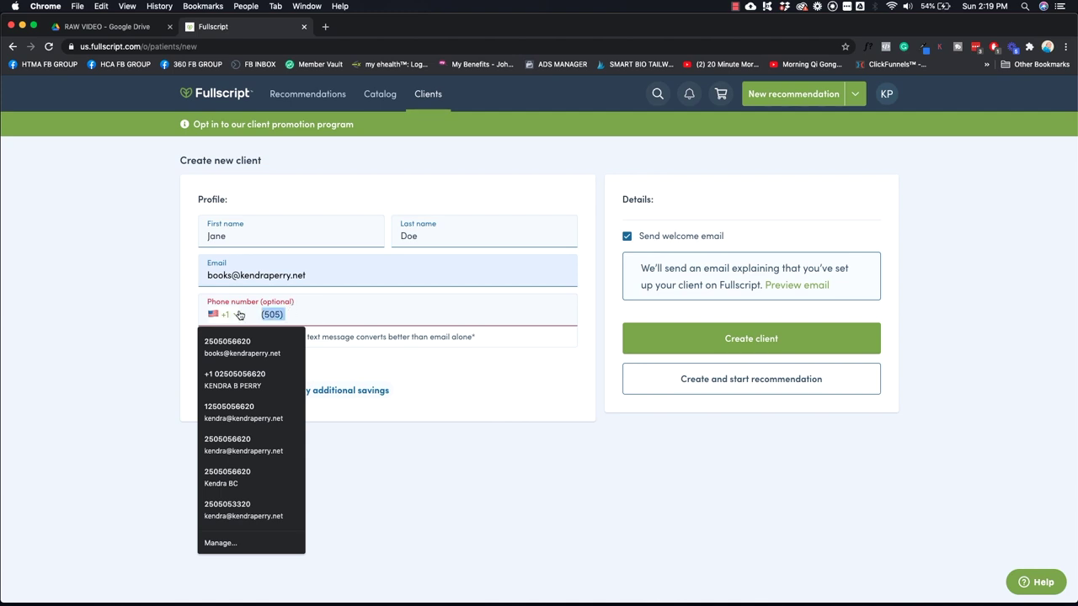
{"action": "key", "text": "BackSpace"}
{"action": "key", "text": "BackSpace"}
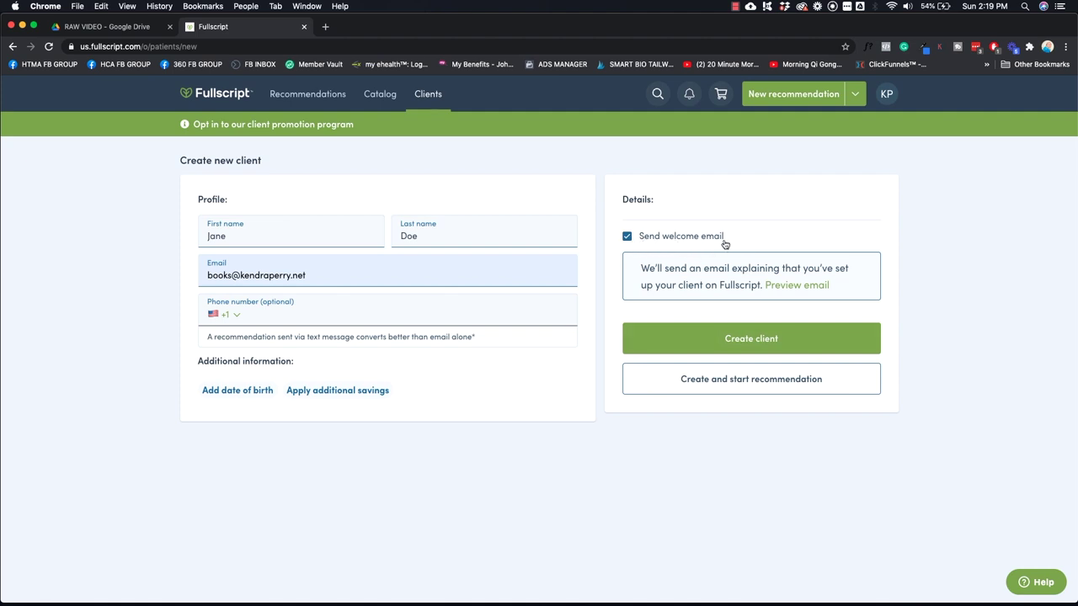
{"action": "left_click", "coordinate": [627, 236]}
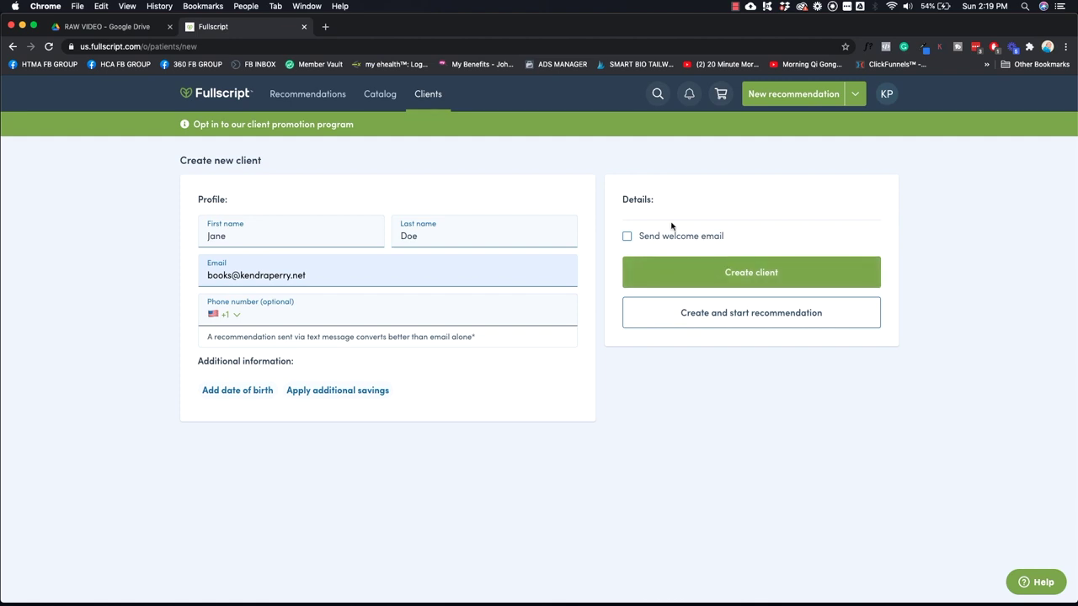
{"action": "left_click", "coordinate": [732, 274]}
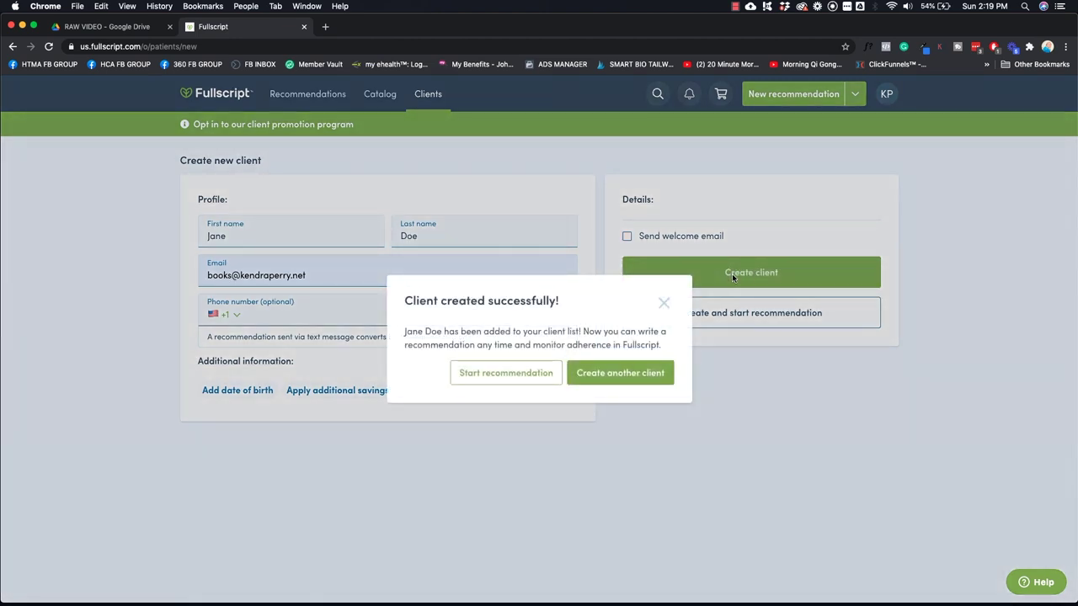
{"action": "left_click", "coordinate": [516, 381]}
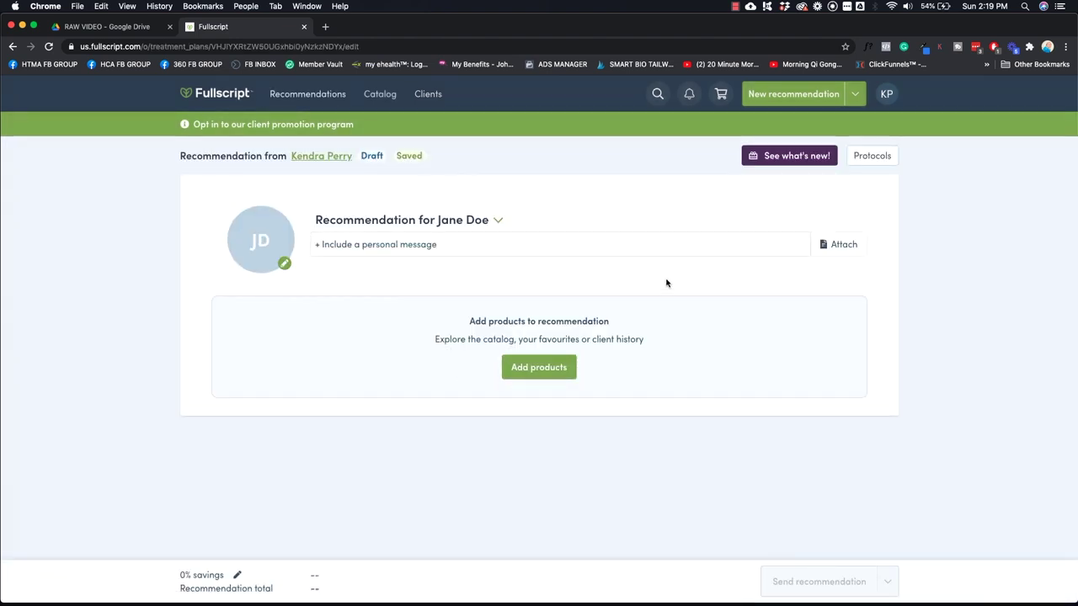
Keep the recommendation's client and open the product catalog, briefly viewing favorites
{"action": "left_click", "coordinate": [492, 217]}
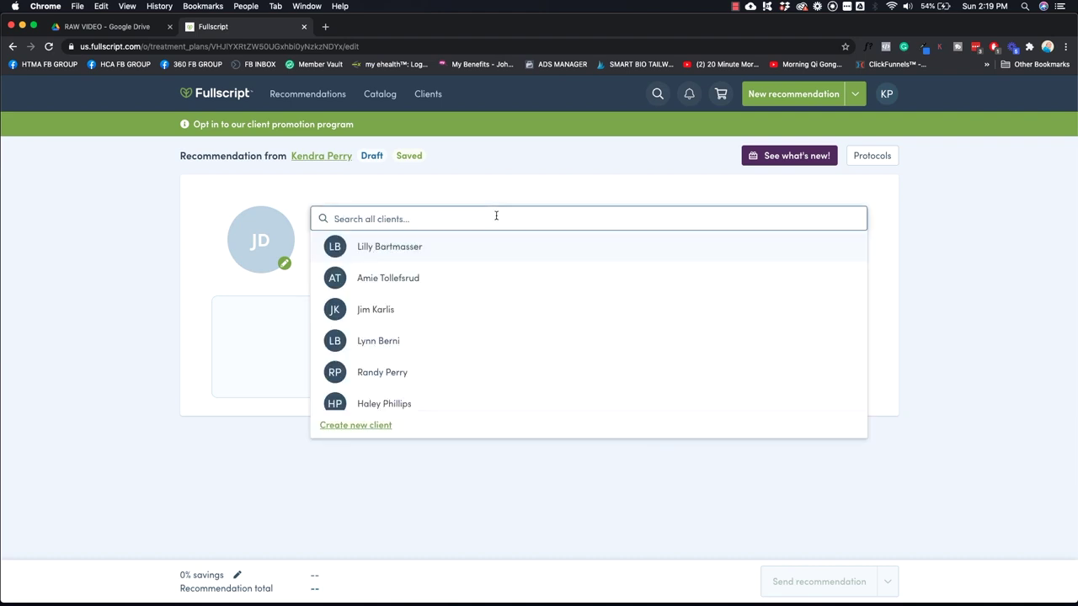
{"action": "left_click", "coordinate": [504, 183]}
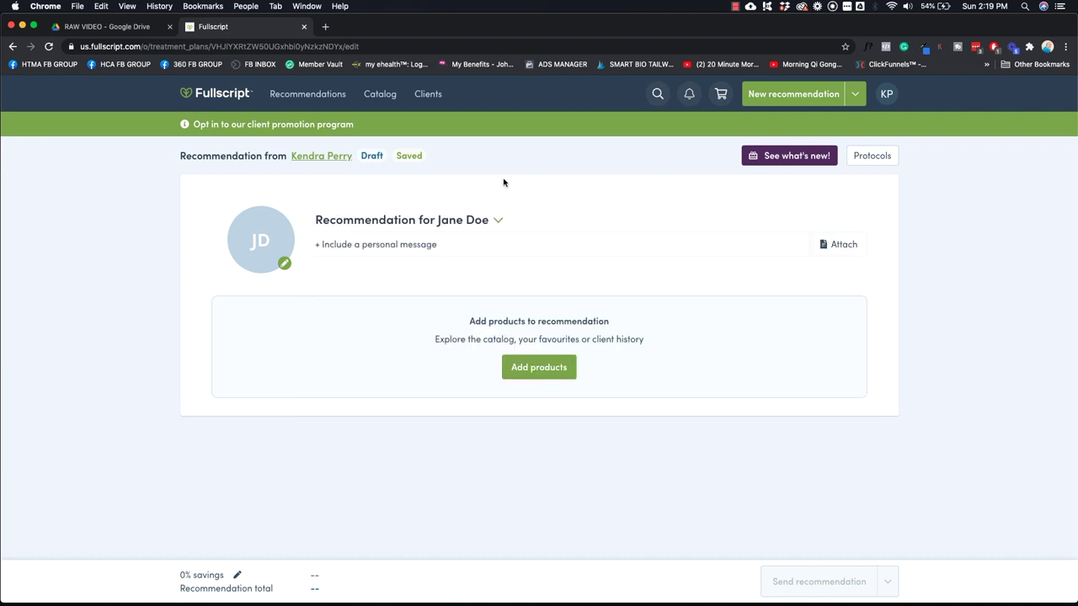
{"action": "left_click", "coordinate": [529, 370]}
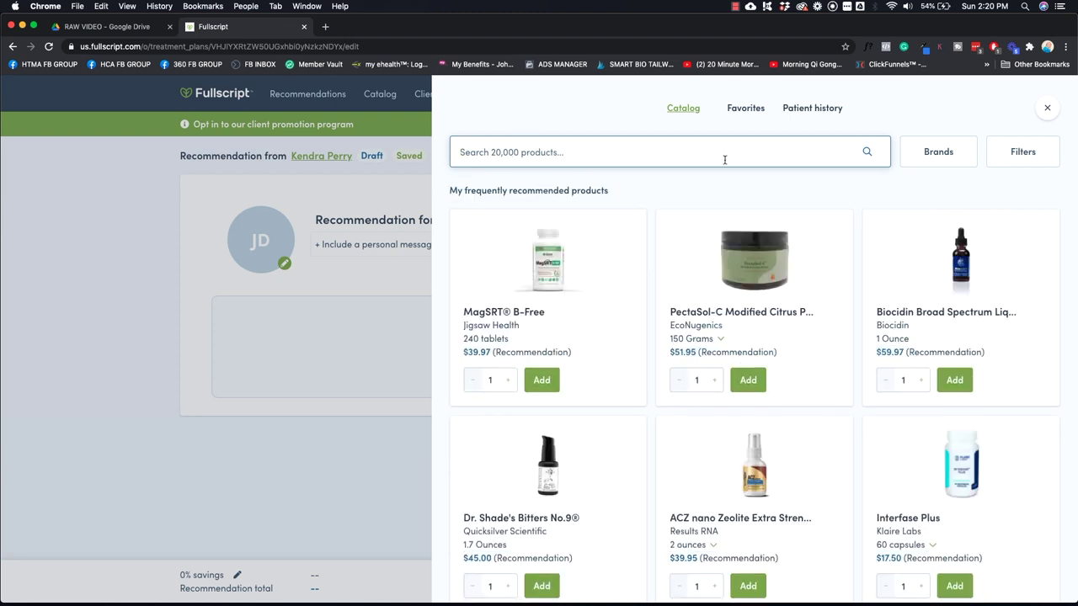
{"action": "left_click", "coordinate": [746, 110]}
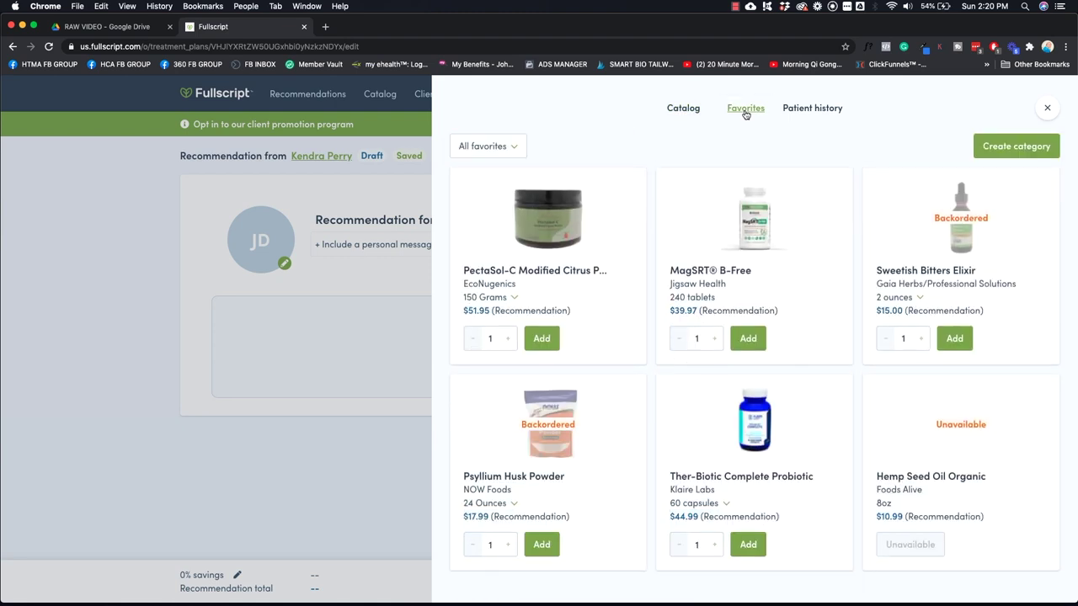
{"action": "mouse_move", "coordinate": [926, 464]}
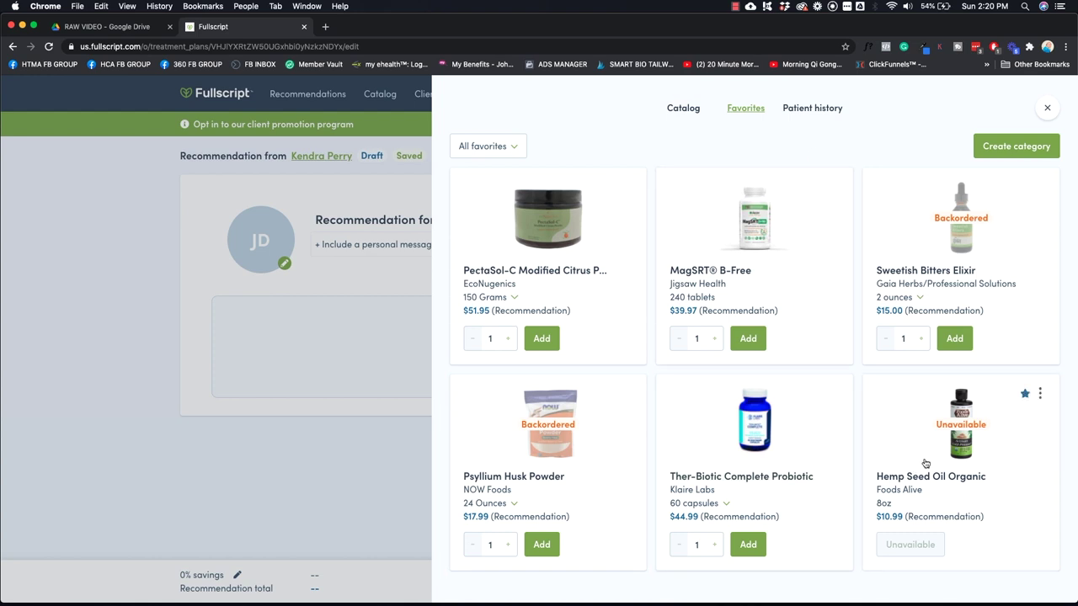
{"action": "left_click", "coordinate": [683, 109]}
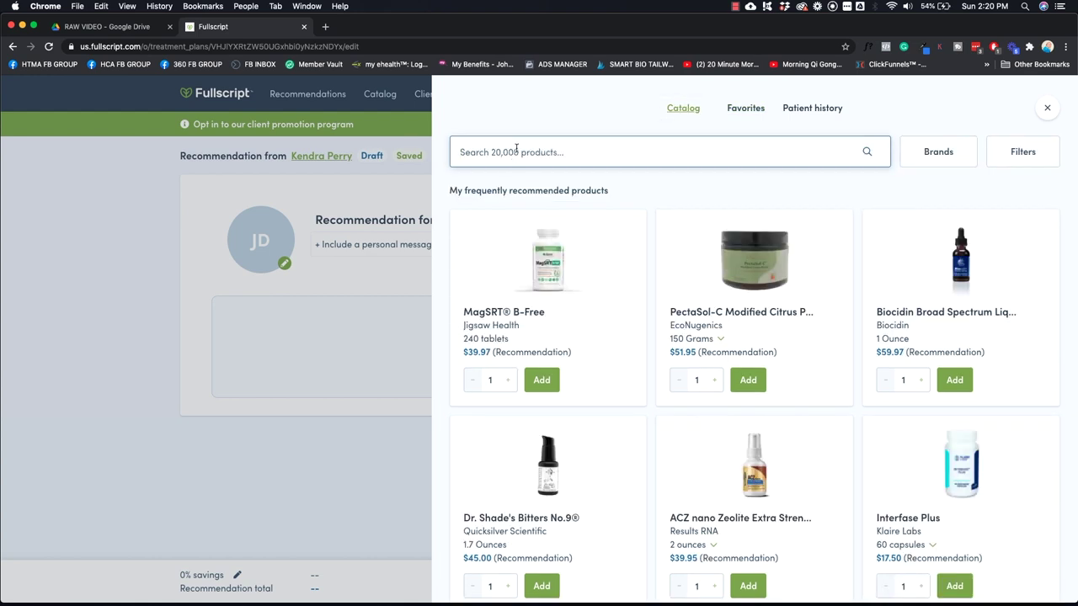
Search for magnesium and add Pure Encapsulations' Magnesium (Glycinate) to the recommendation
{"action": "type", "text": "magnesi"}
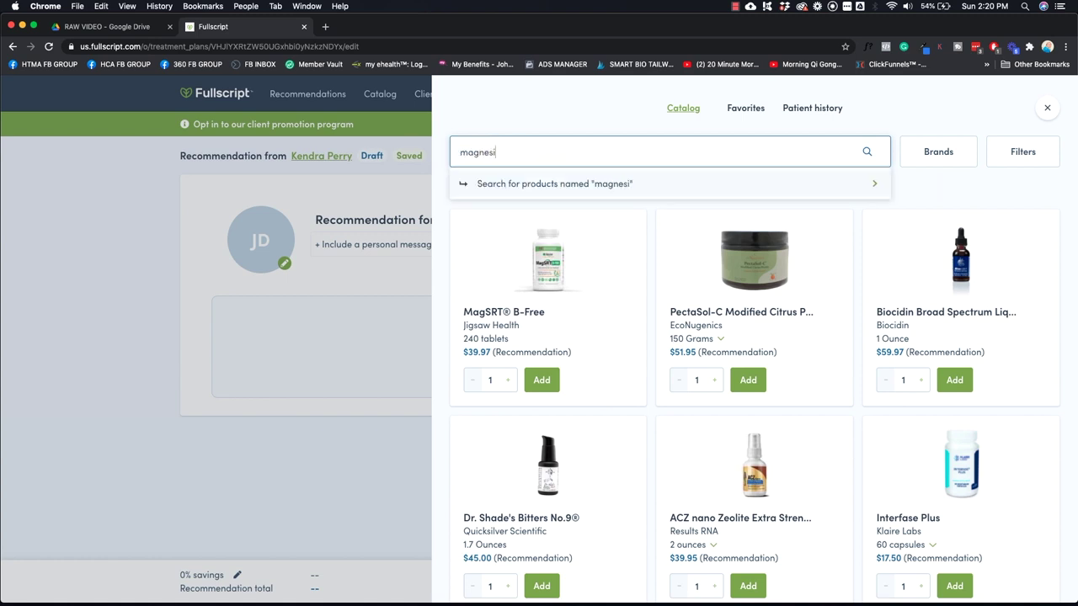
{"action": "type", "text": "um"}
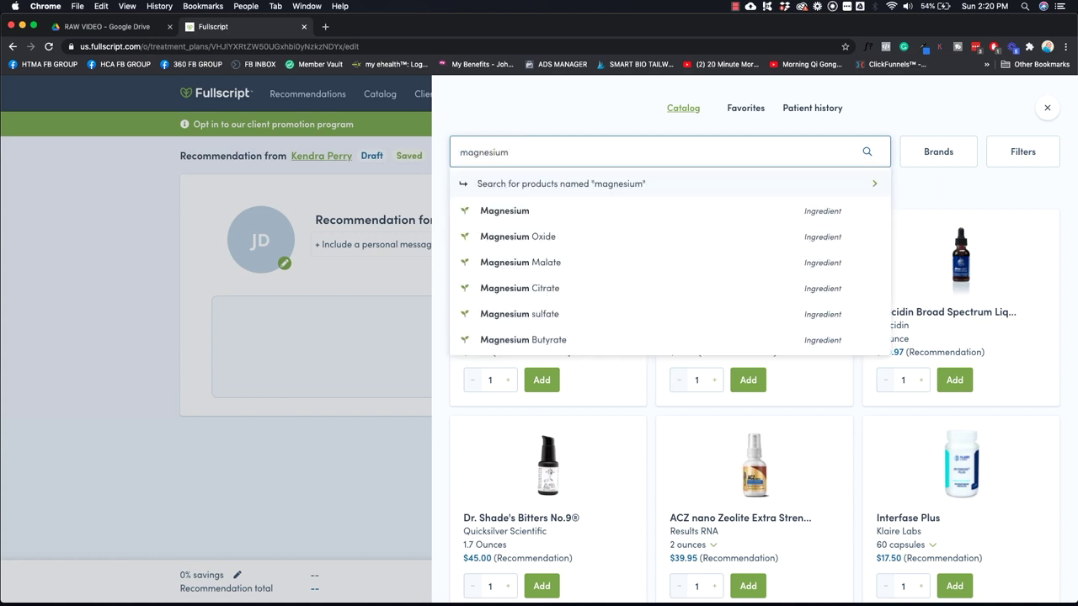
{"action": "left_click", "coordinate": [794, 210]}
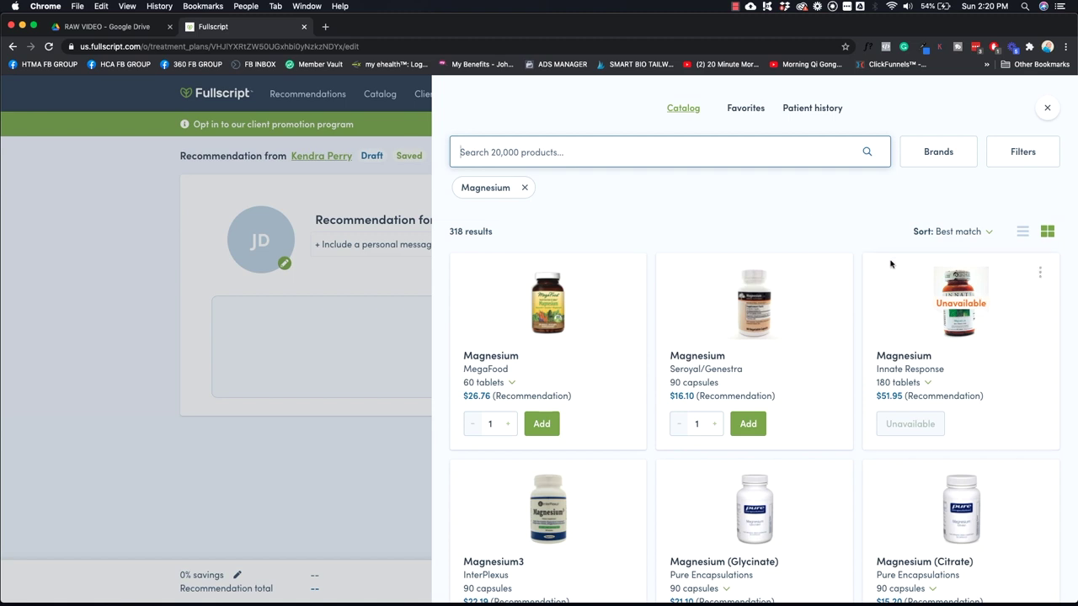
{"action": "scroll", "coordinate": [870, 266], "scroll_direction": "down", "scroll_amount": 5}
{"action": "scroll", "coordinate": [870, 266], "scroll_direction": "down", "scroll_amount": 3}
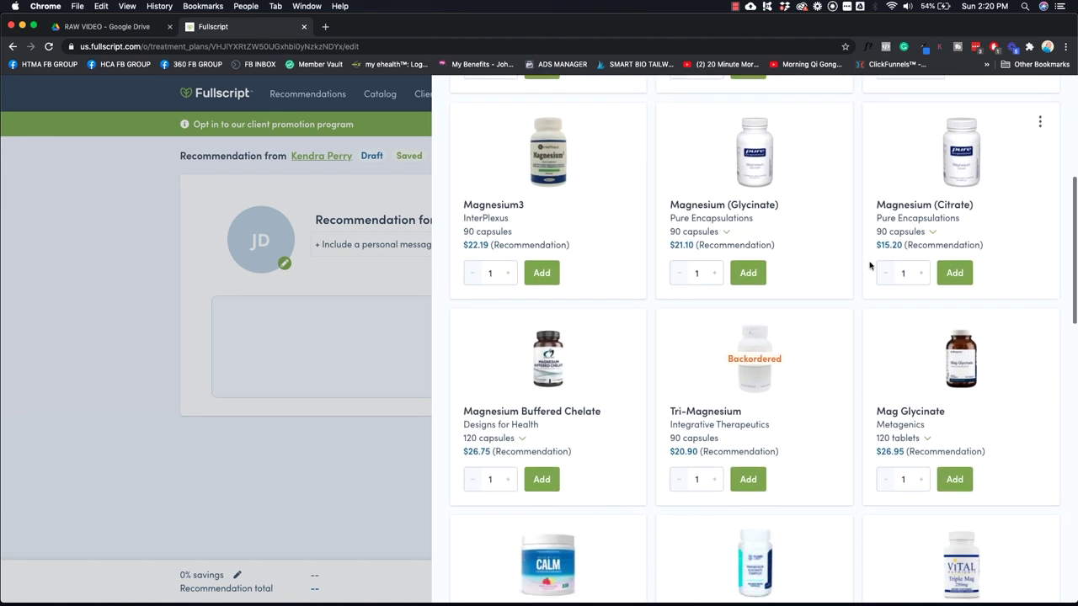
{"action": "scroll", "coordinate": [868, 264], "scroll_direction": "up", "scroll_amount": 3}
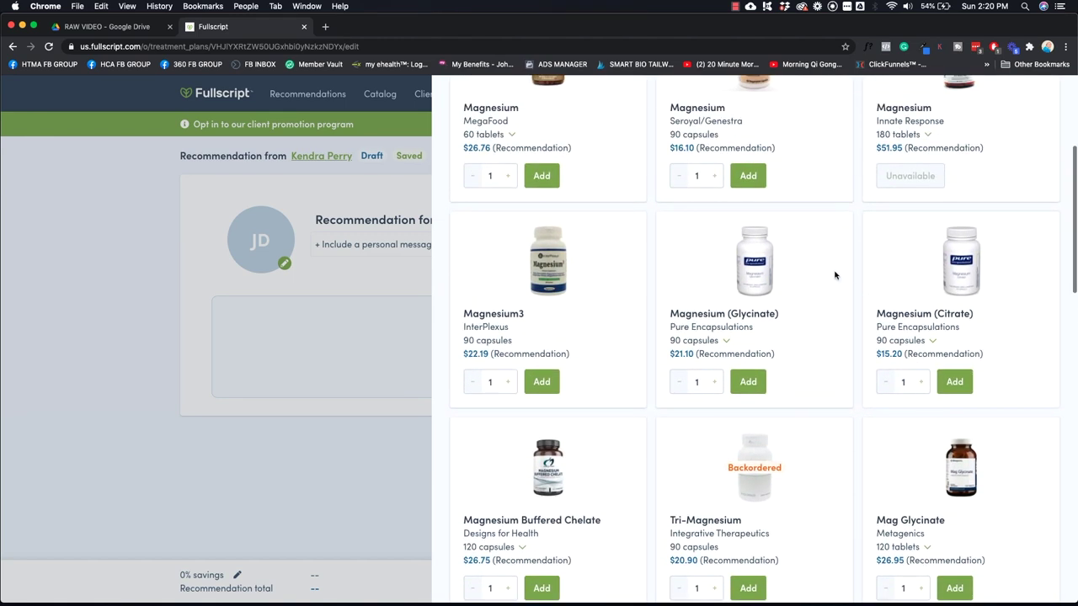
{"action": "left_click", "coordinate": [743, 385]}
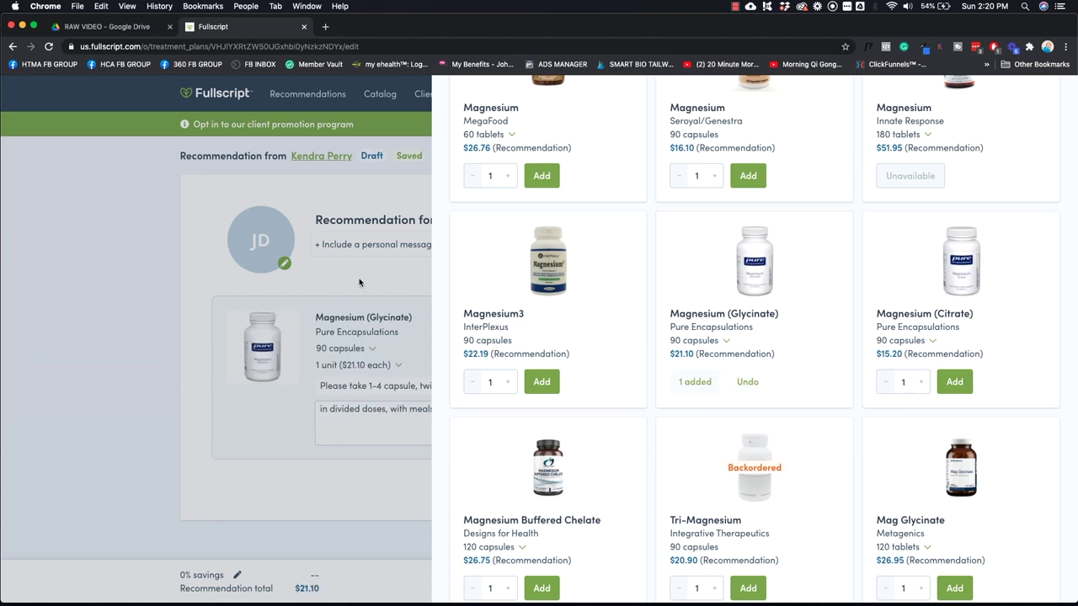
{"action": "left_click", "coordinate": [363, 268]}
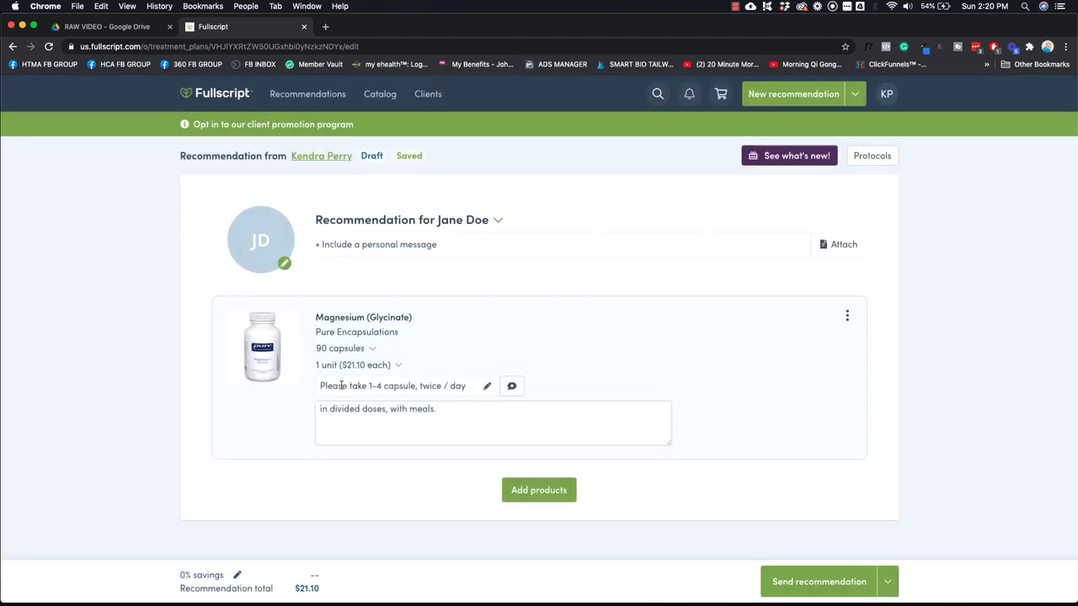
Set the magnesium dosage to 2 capsules, Four times / day, Ongoing
{"action": "left_click", "coordinate": [488, 387]}
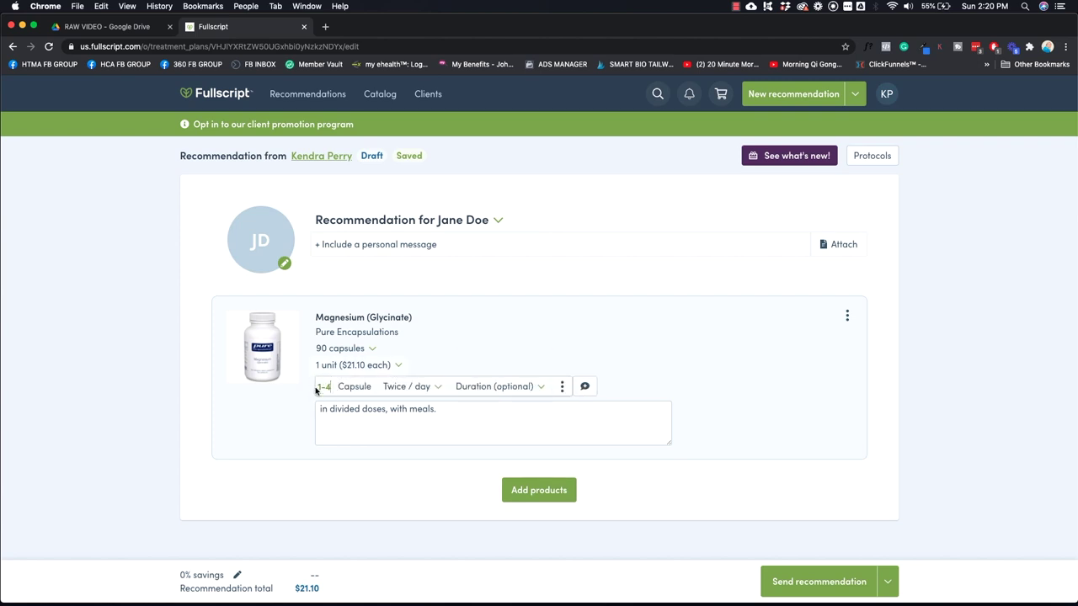
{"action": "key", "text": "BackSpace"}
{"action": "key", "text": "BackSpace"}
{"action": "key", "text": "BackSpace"}
{"action": "type", "text": "2"}
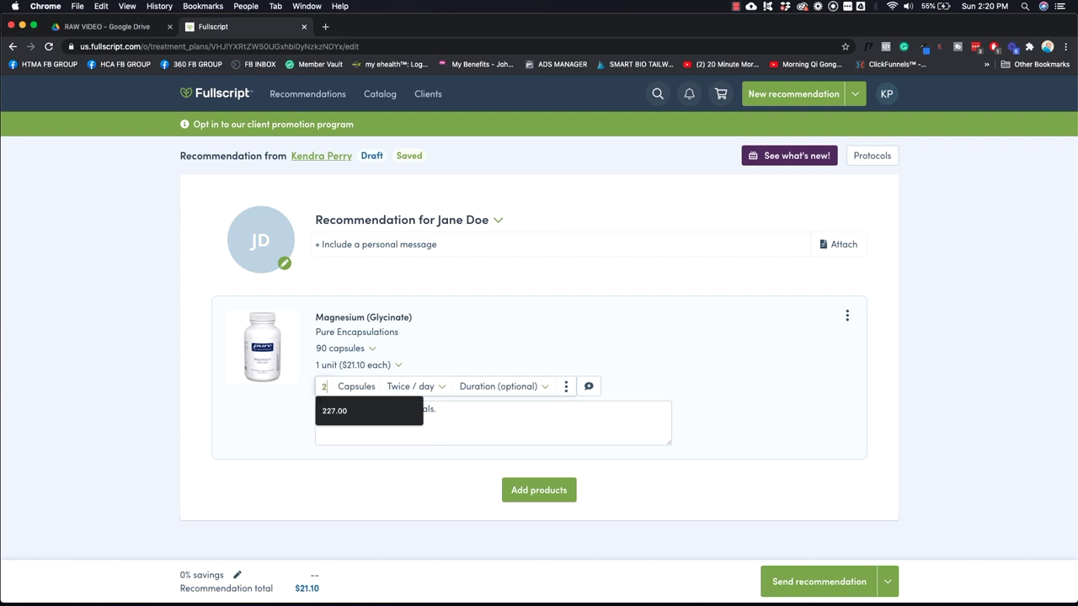
{"action": "left_click", "coordinate": [435, 393]}
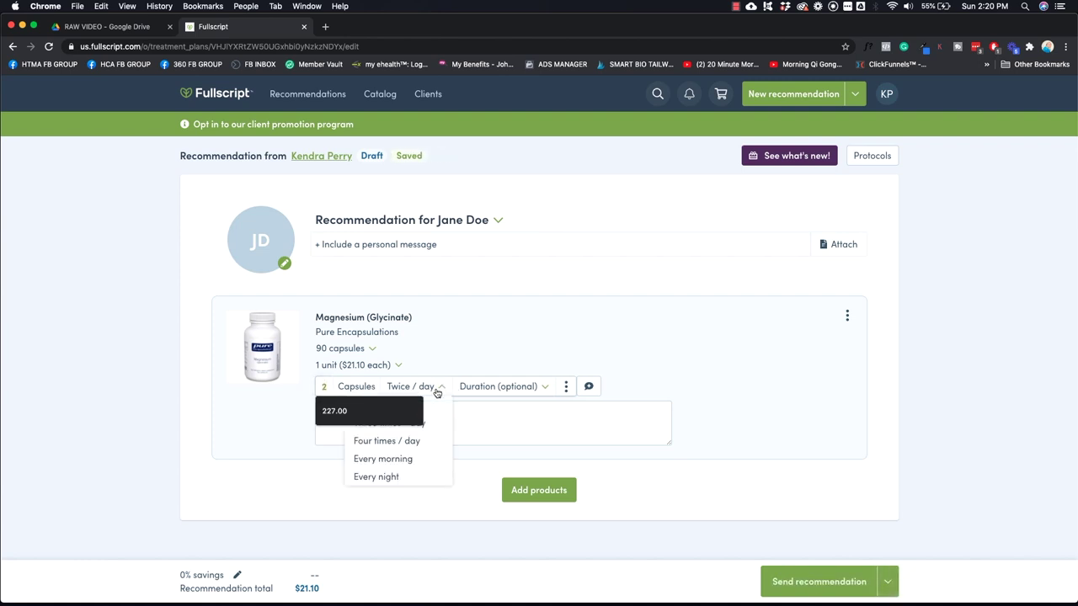
{"action": "left_click", "coordinate": [385, 445]}
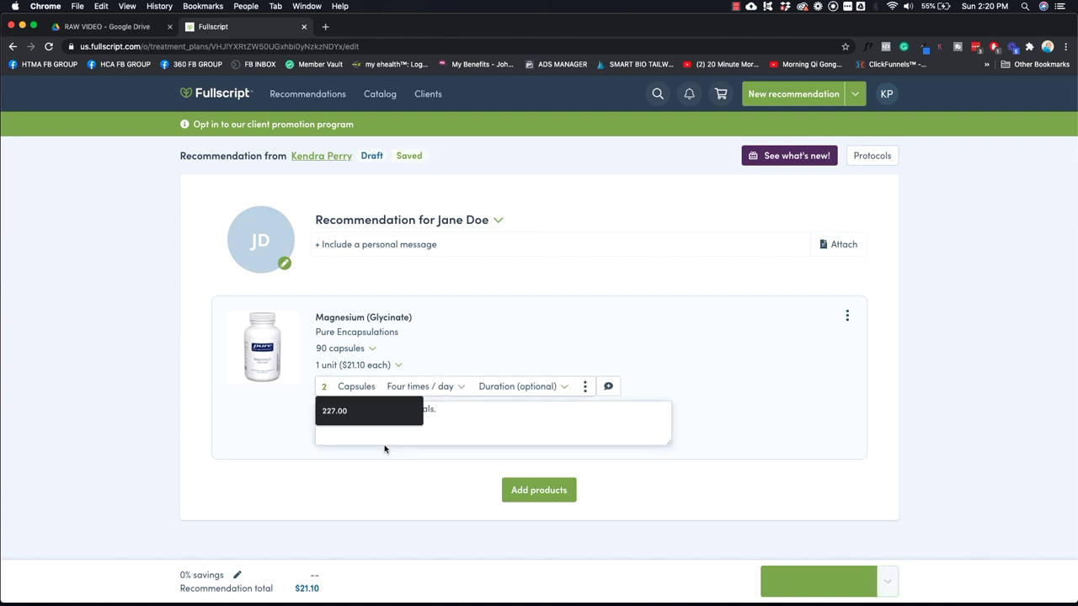
{"action": "left_click", "coordinate": [525, 383]}
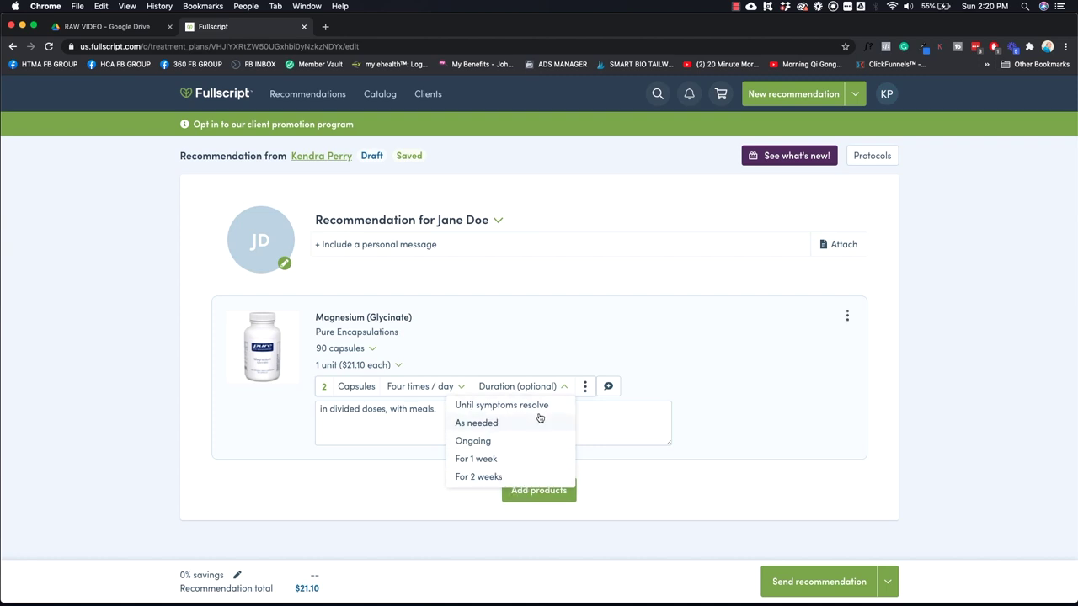
{"action": "scroll", "coordinate": [487, 477], "scroll_direction": "down", "scroll_amount": 1}
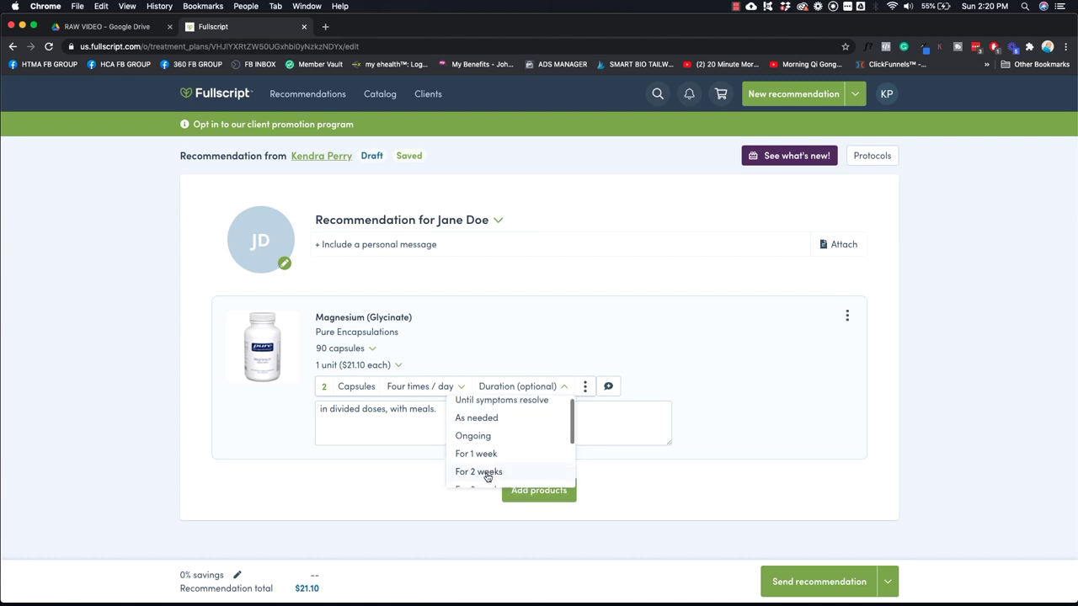
{"action": "scroll", "coordinate": [487, 477], "scroll_direction": "down", "scroll_amount": 3}
{"action": "scroll", "coordinate": [541, 446], "scroll_direction": "up", "scroll_amount": 3}
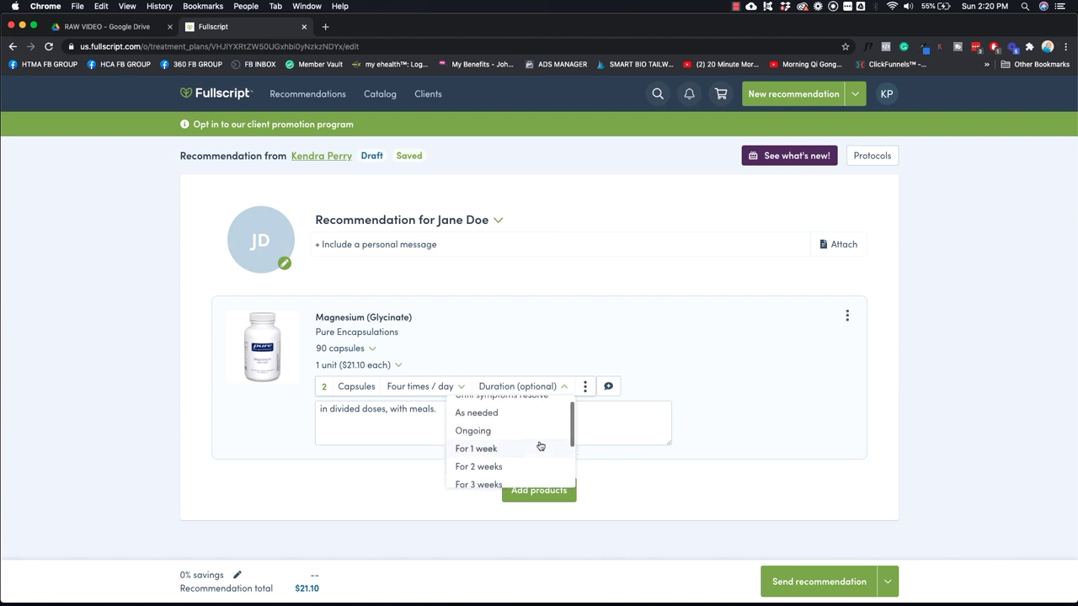
{"action": "scroll", "coordinate": [541, 446], "scroll_direction": "up", "scroll_amount": 1}
{"action": "left_click", "coordinate": [541, 443]}
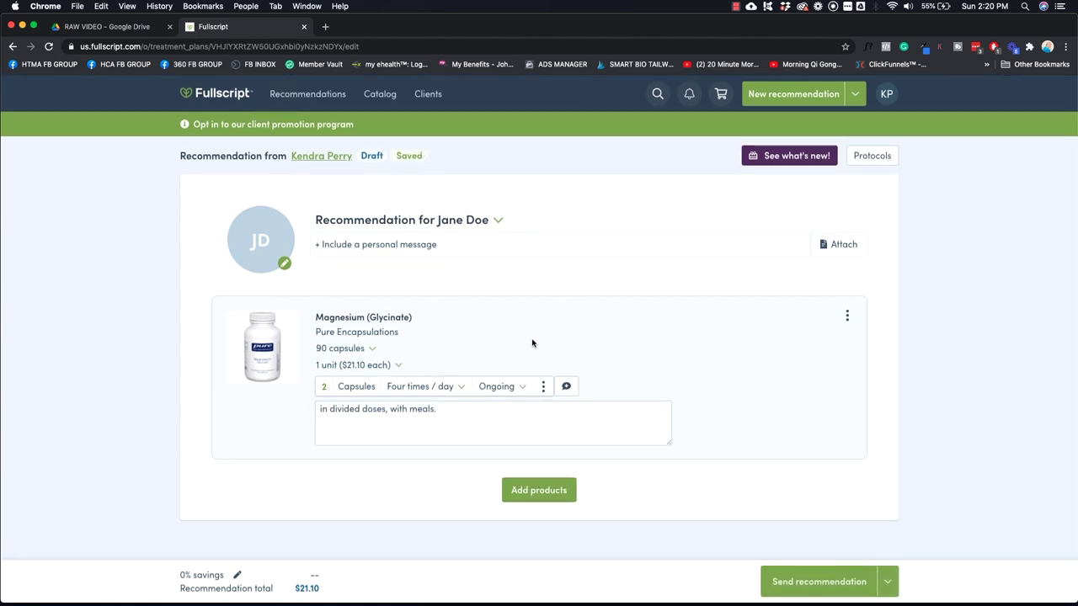
Switch the magnesium to the 360-capsule bottle and edit its dosage note
{"action": "left_click", "coordinate": [375, 346]}
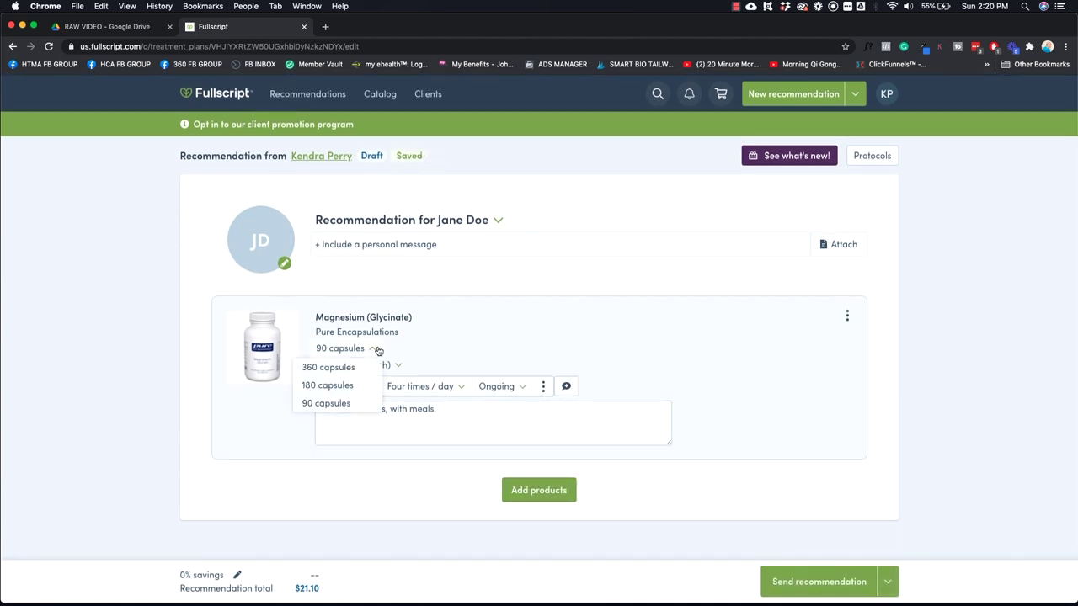
{"action": "left_click", "coordinate": [325, 369]}
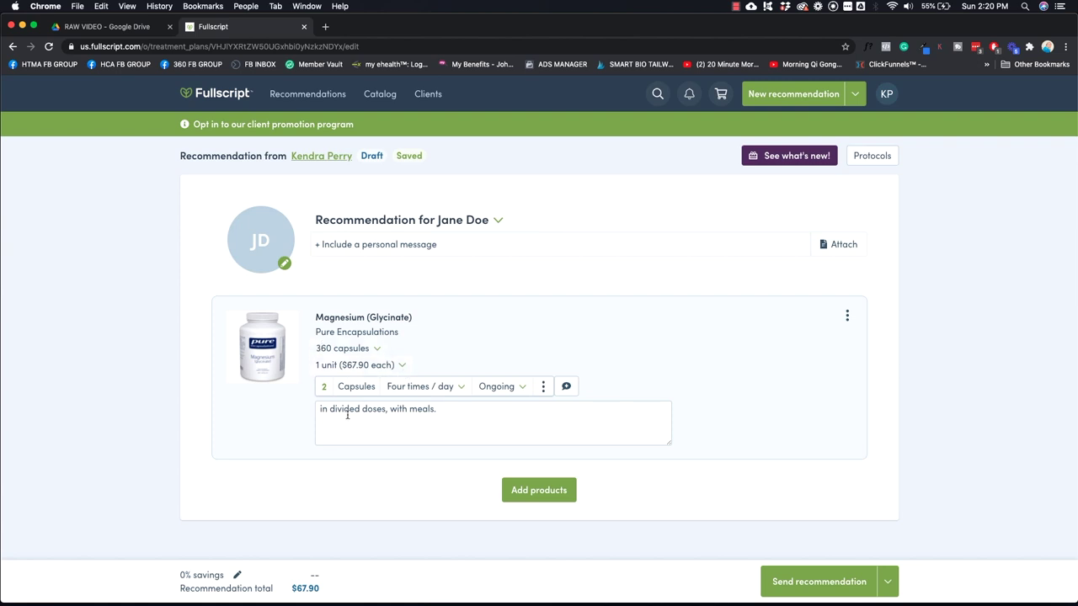
{"action": "left_click", "coordinate": [444, 418]}
{"action": "left_click", "coordinate": [530, 491]}
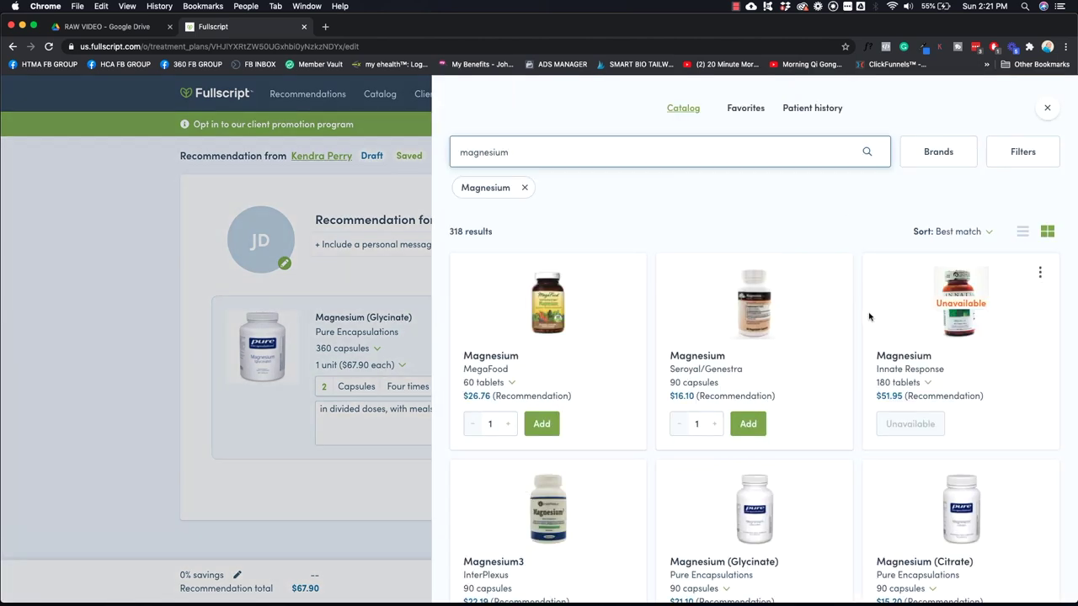
Search the catalog for enzymes and add Designs for Health Digestzymes (90 capsules)
{"action": "left_click", "coordinate": [630, 151]}
{"action": "left_click_drag", "start_coordinate": [606, 149], "coordinate": [434, 150]}
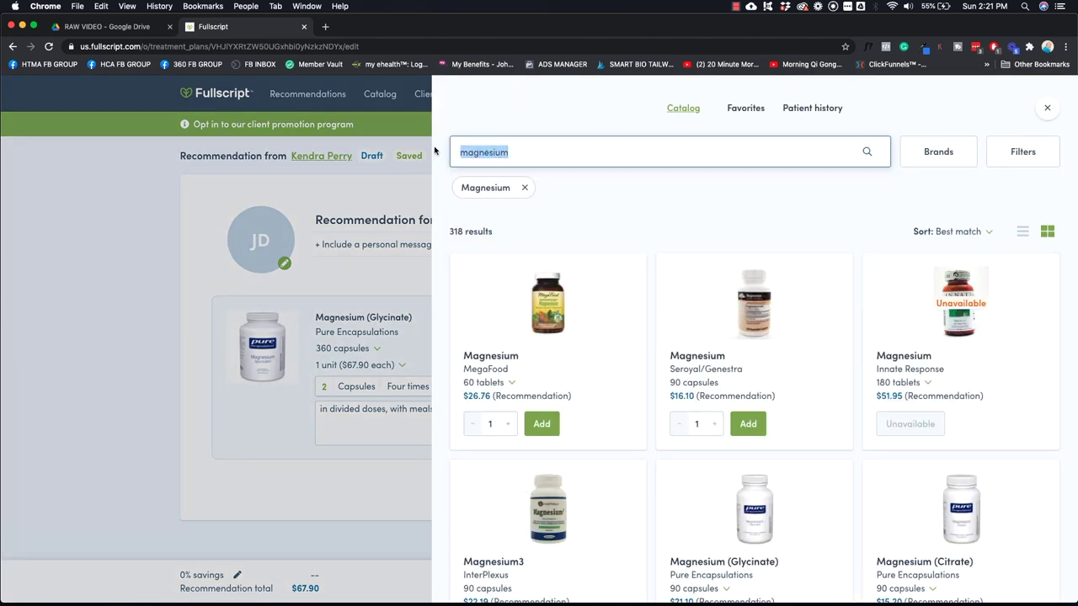
{"action": "type", "text": "enzymes"}
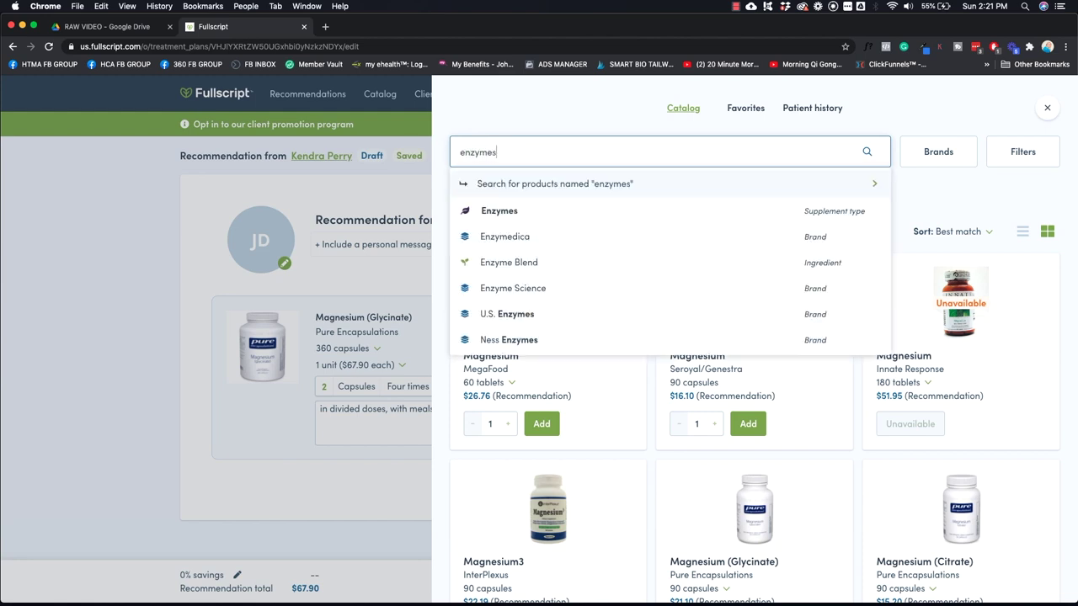
{"action": "key", "text": "Return"}
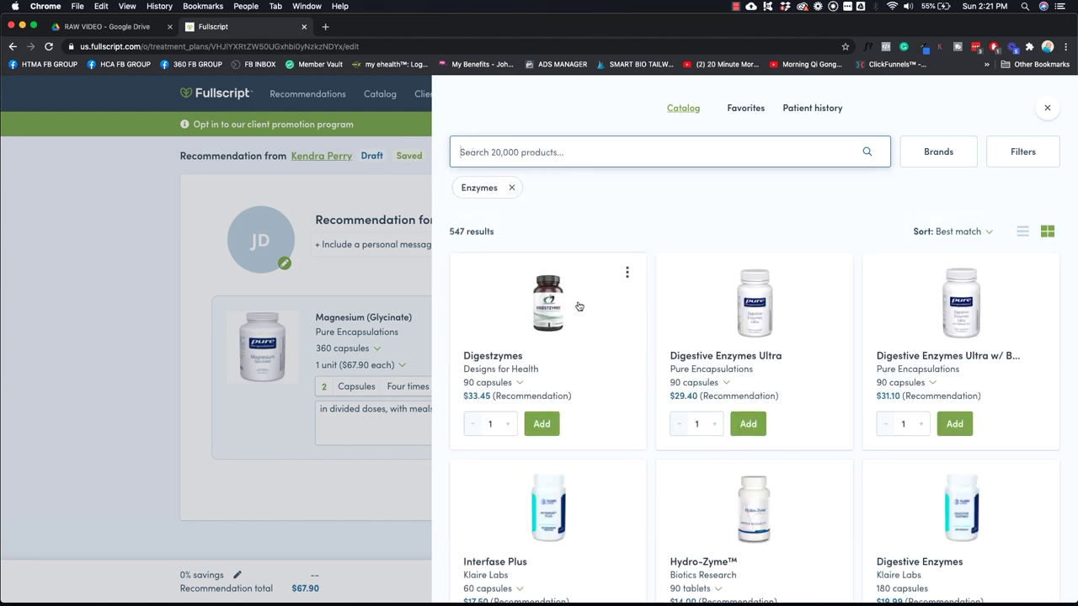
{"action": "left_click", "coordinate": [541, 424]}
{"action": "left_click", "coordinate": [381, 273]}
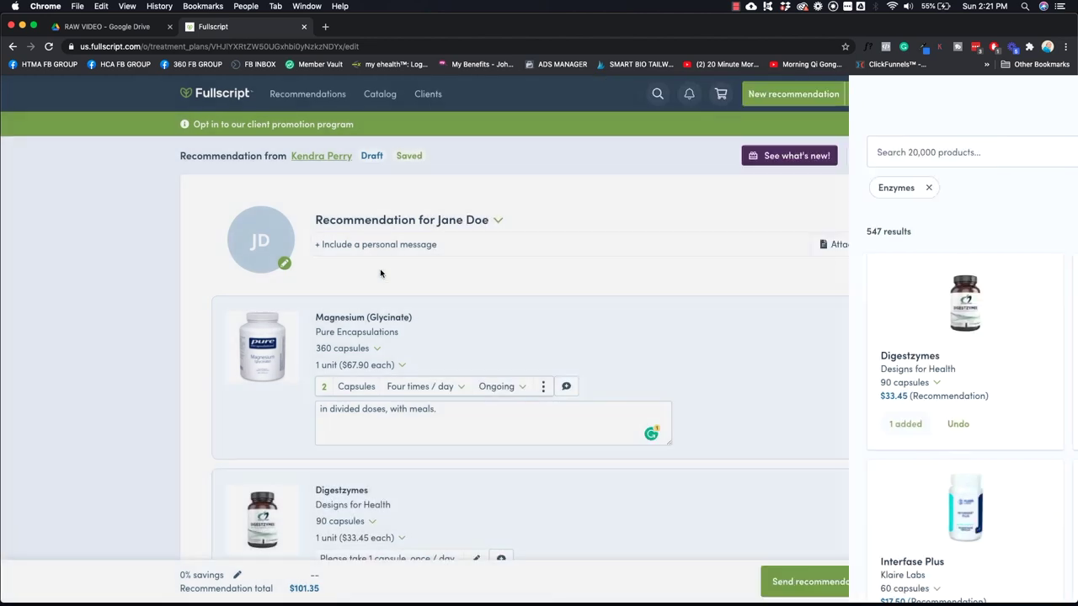
{"action": "scroll", "coordinate": [685, 325], "scroll_direction": "down", "scroll_amount": 3}
Switch Digestzymes to 180 capsules dosed 2 capsules Three times / day
{"action": "left_click", "coordinate": [374, 392]}
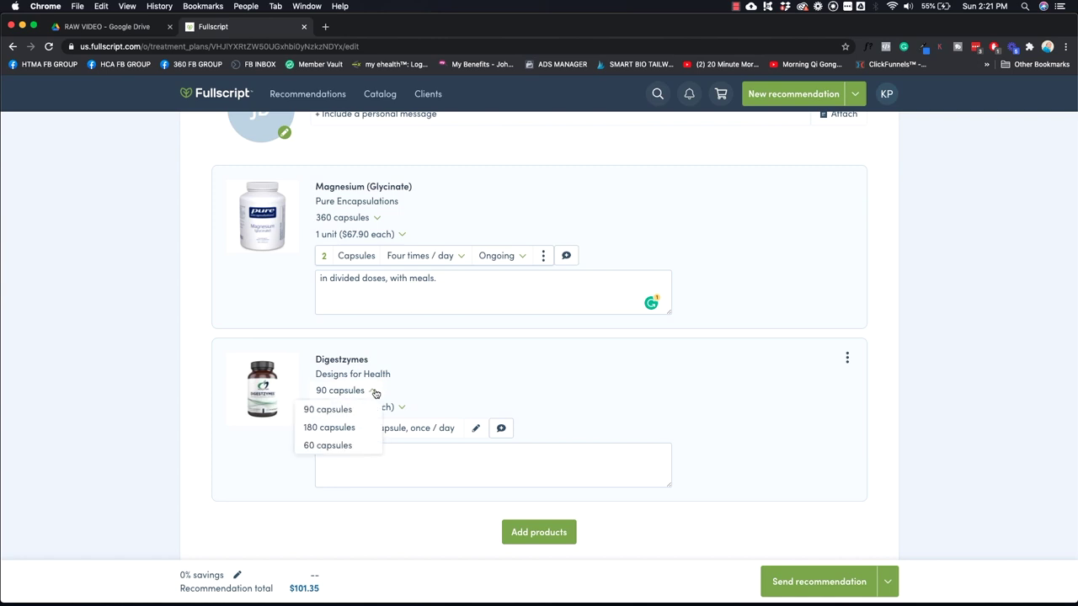
{"action": "left_click", "coordinate": [327, 428]}
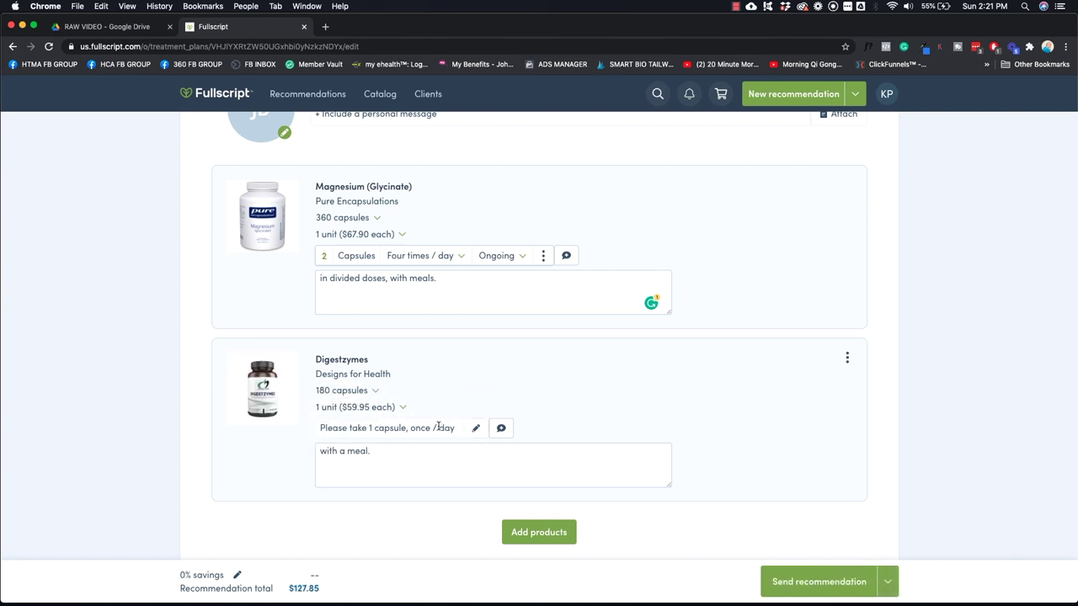
{"action": "left_click", "coordinate": [475, 428]}
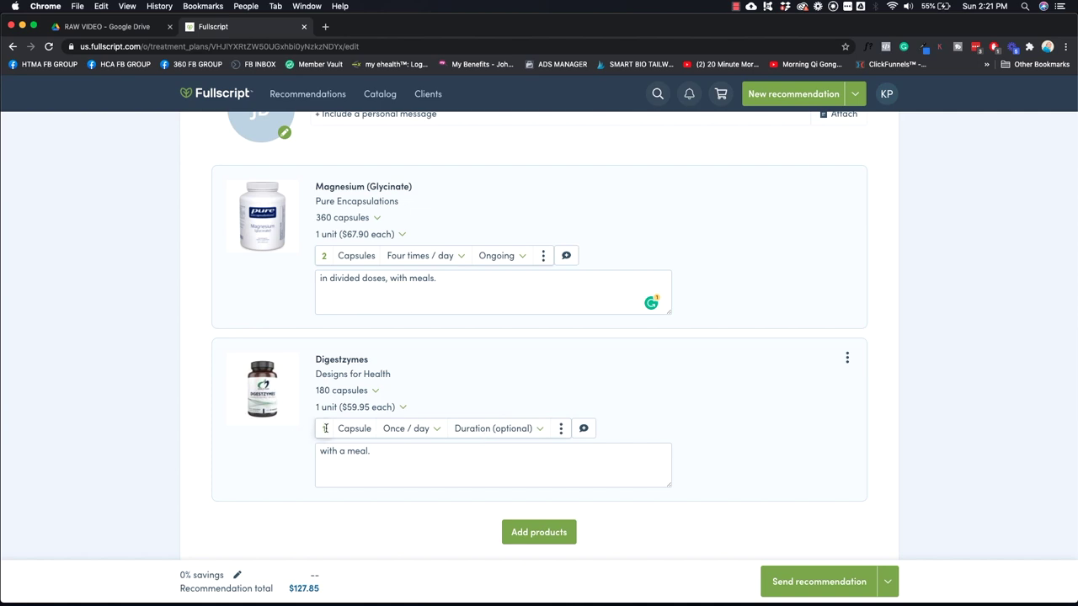
{"action": "type", "text": "2"}
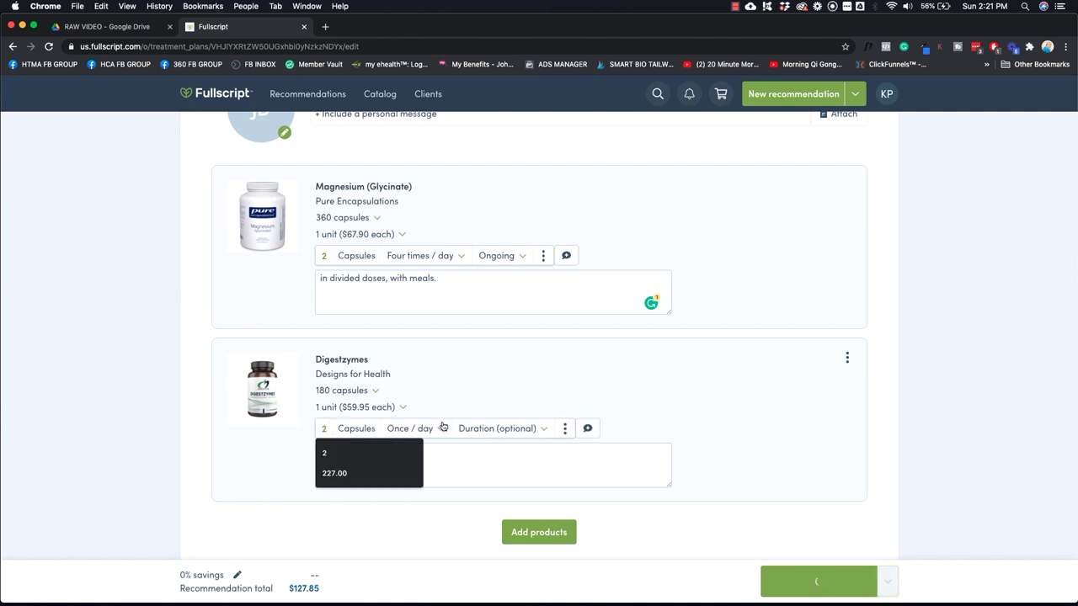
{"action": "left_click", "coordinate": [434, 428]}
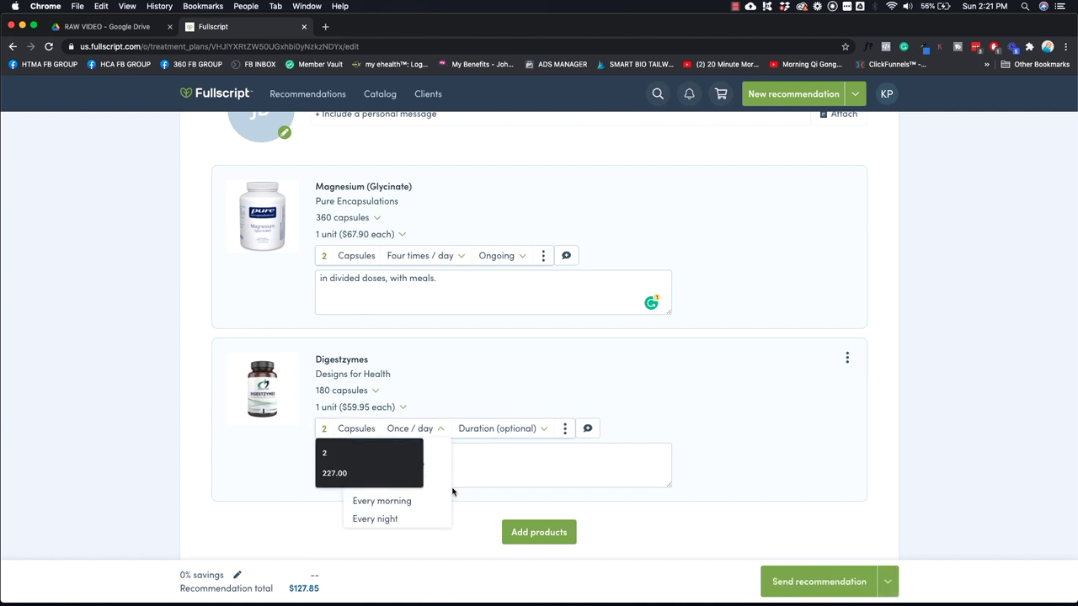
{"action": "left_click", "coordinate": [734, 384]}
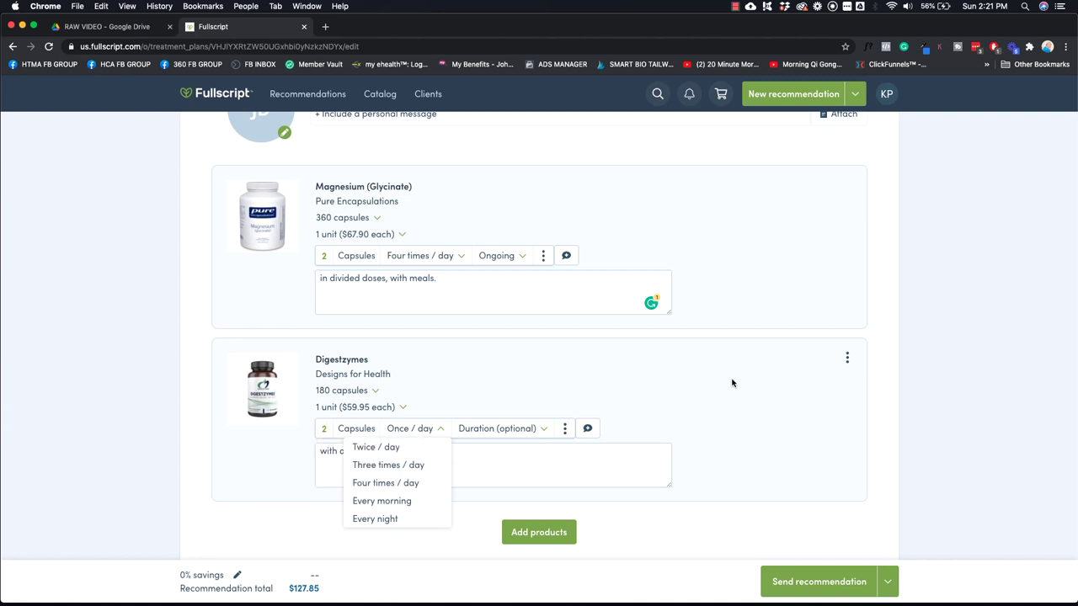
{"action": "left_click", "coordinate": [434, 429]}
{"action": "left_click", "coordinate": [388, 464]}
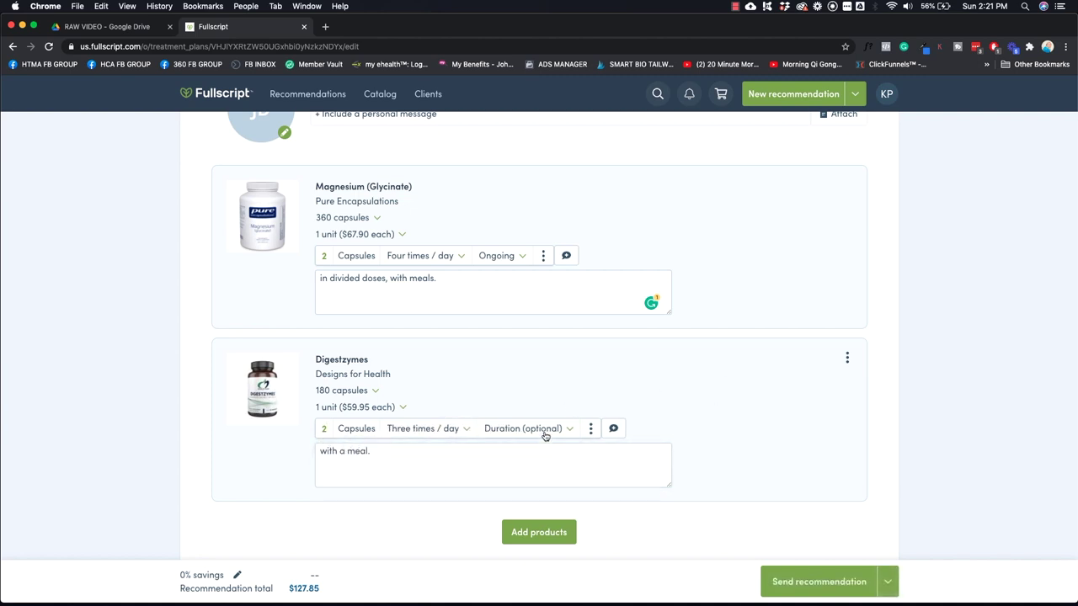
Make the Digestzymes duration Ongoing and change its note to with meals
{"action": "left_click", "coordinate": [564, 426]}
{"action": "left_click", "coordinate": [506, 483]}
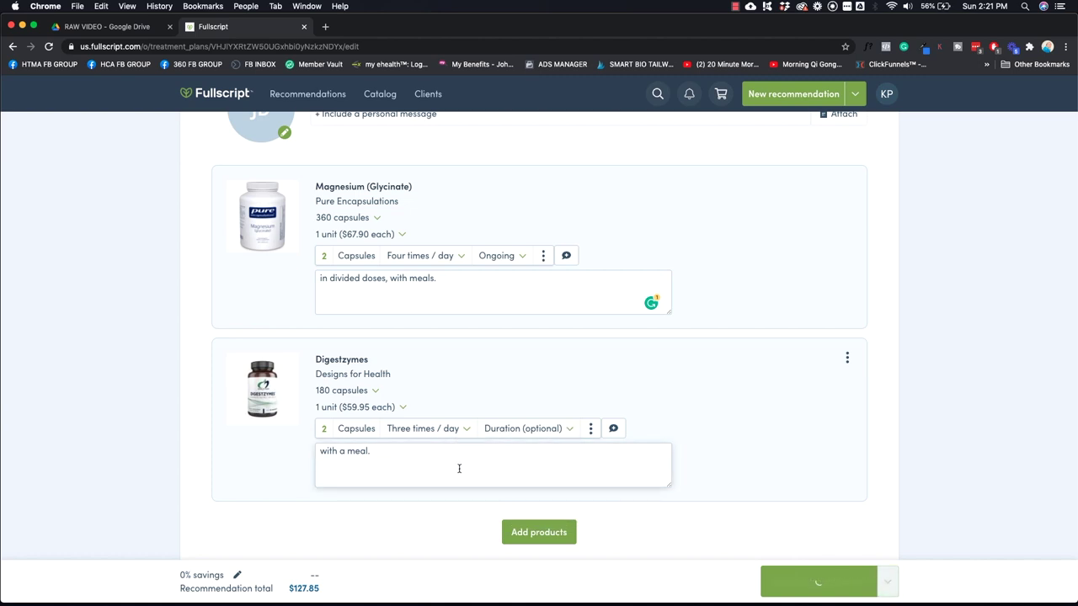
{"action": "left_click", "coordinate": [362, 451]}
{"action": "left_click_drag", "start_coordinate": [339, 452], "coordinate": [378, 452]}
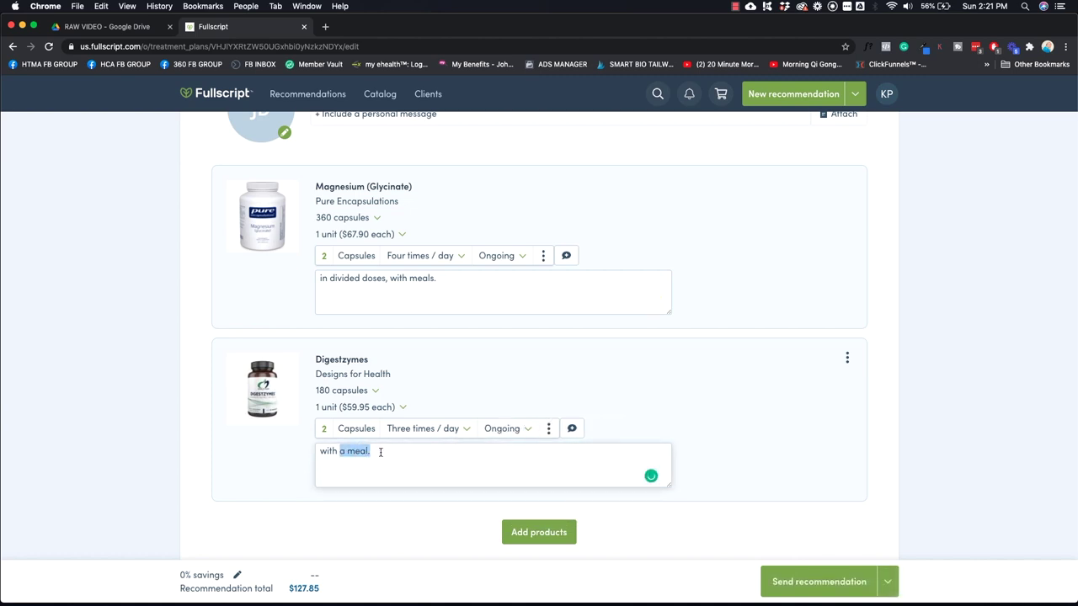
{"action": "type", "text": "me"}
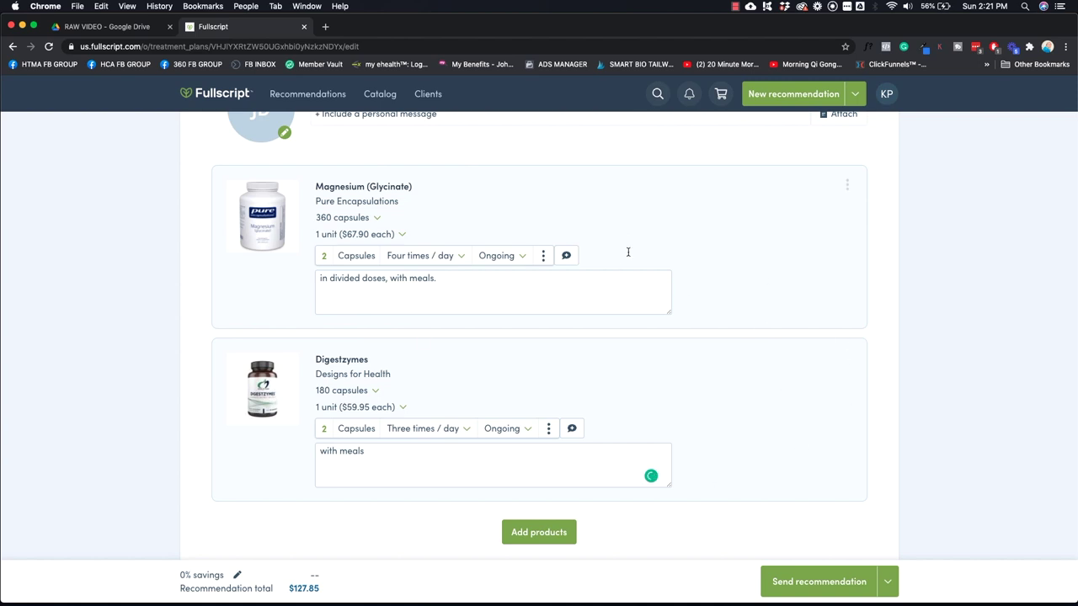
{"action": "scroll", "coordinate": [724, 319], "scroll_direction": "up", "scroll_amount": 3}
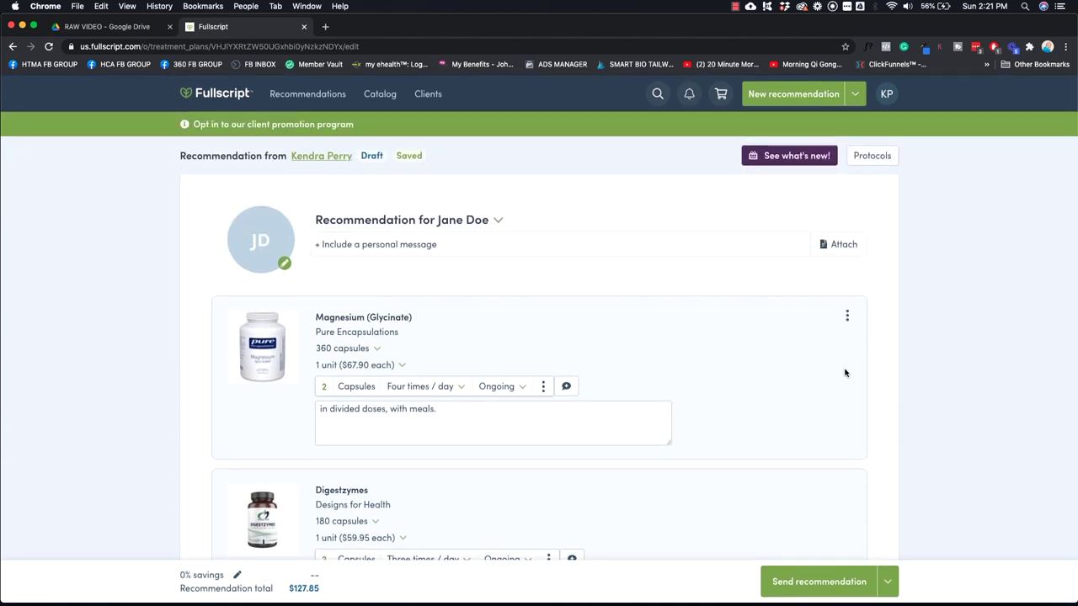
{"action": "left_click", "coordinate": [320, 243]}
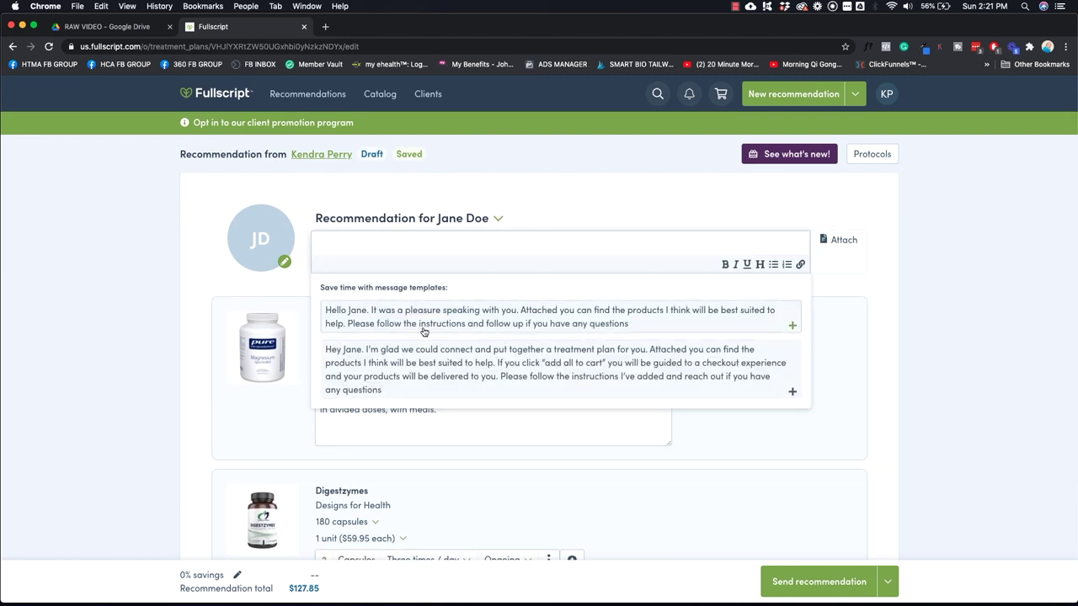
{"action": "left_click", "coordinate": [869, 286]}
{"action": "scroll", "coordinate": [857, 286], "scroll_direction": "down", "scroll_amount": 3}
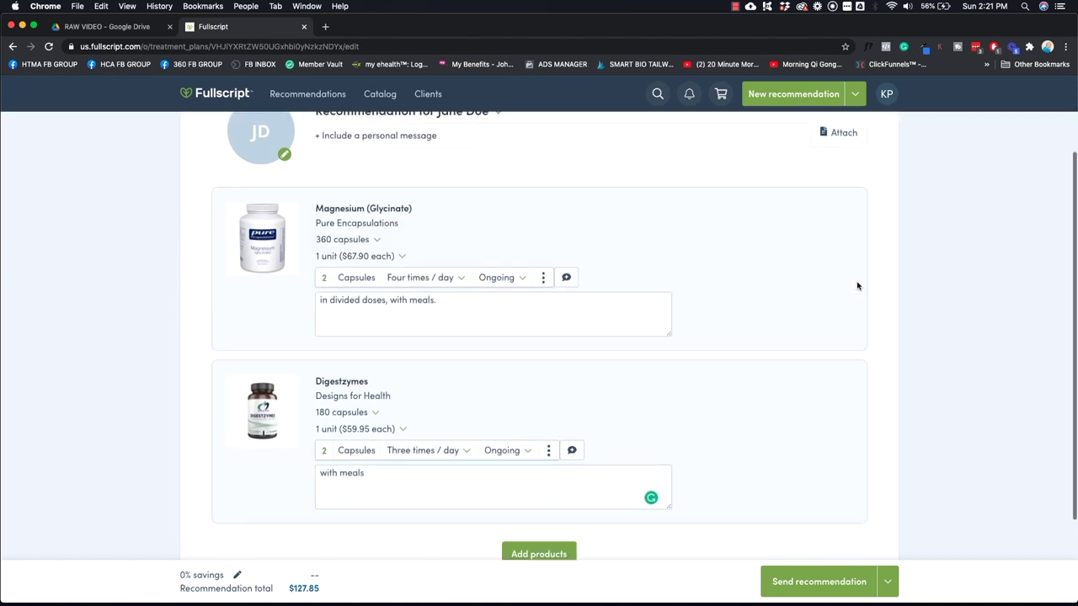
{"action": "left_click", "coordinate": [887, 583]}
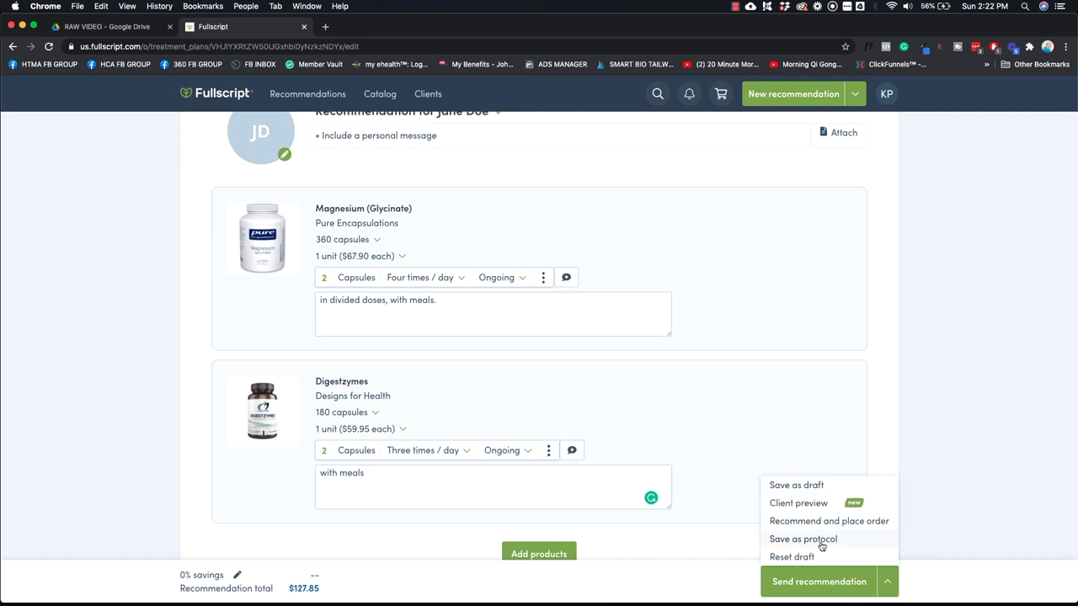
{"action": "left_click", "coordinate": [787, 504]}
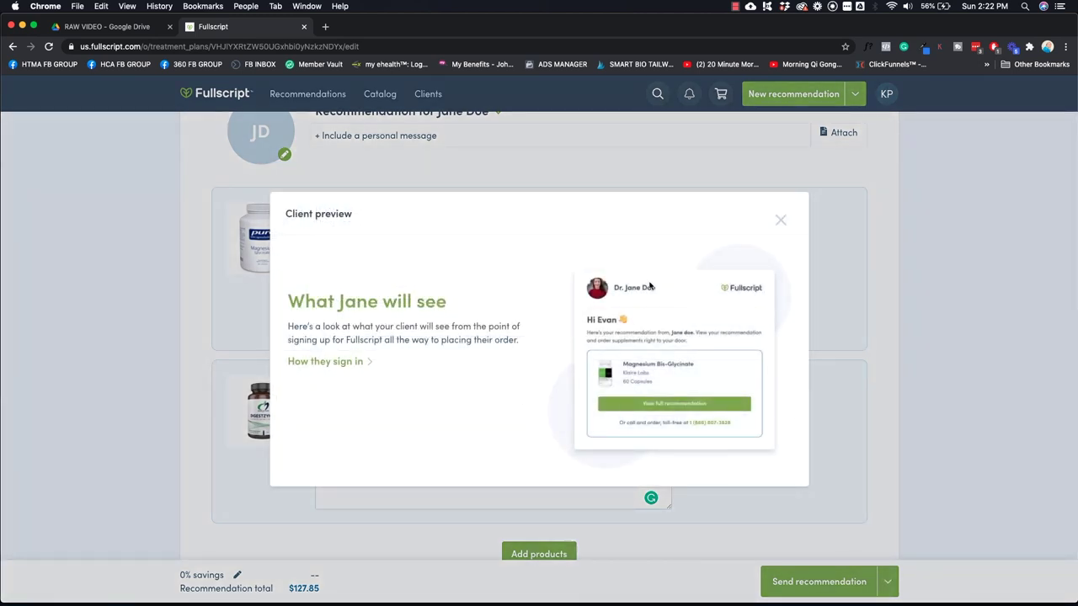
{"action": "left_click", "coordinate": [780, 220]}
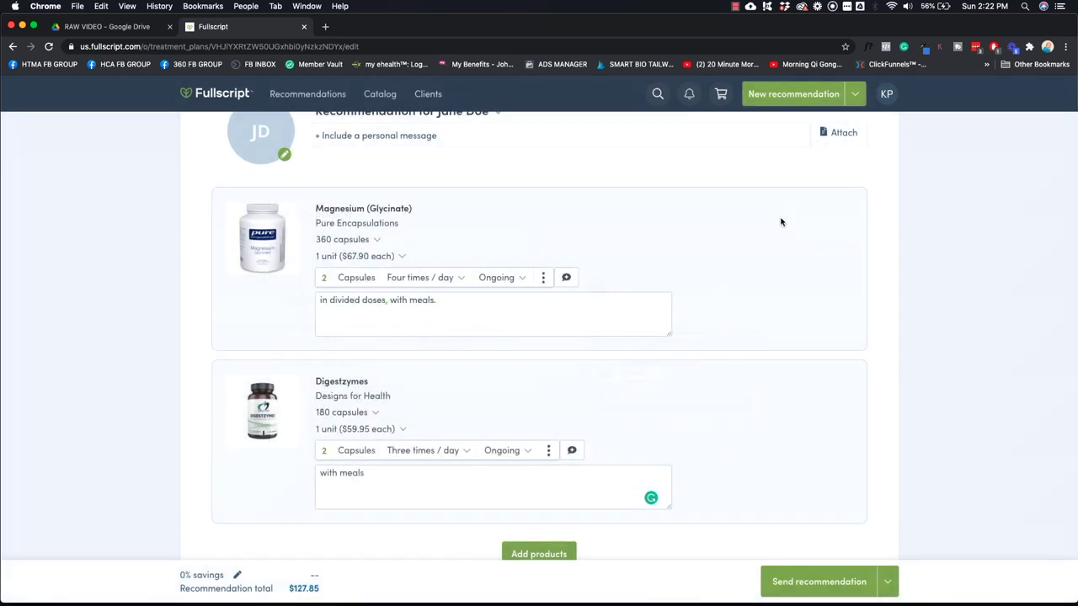
{"action": "left_click", "coordinate": [774, 586]}
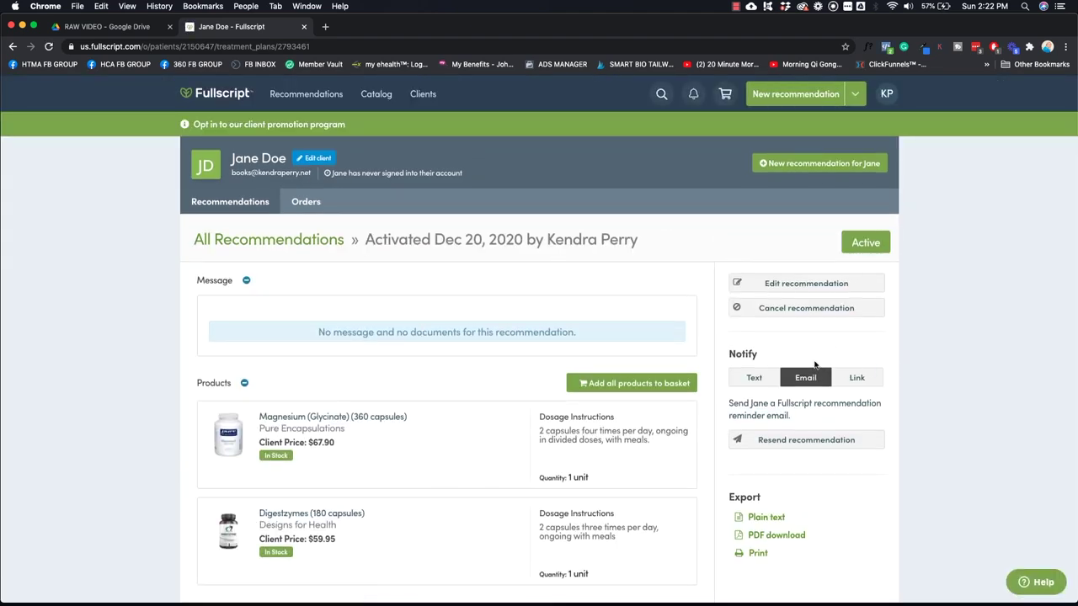
Reveal the recommendation's shareable Notify link and copy it to the clipboard
{"action": "scroll", "coordinate": [816, 350], "scroll_direction": "down", "scroll_amount": 2}
{"action": "left_click", "coordinate": [866, 310]}
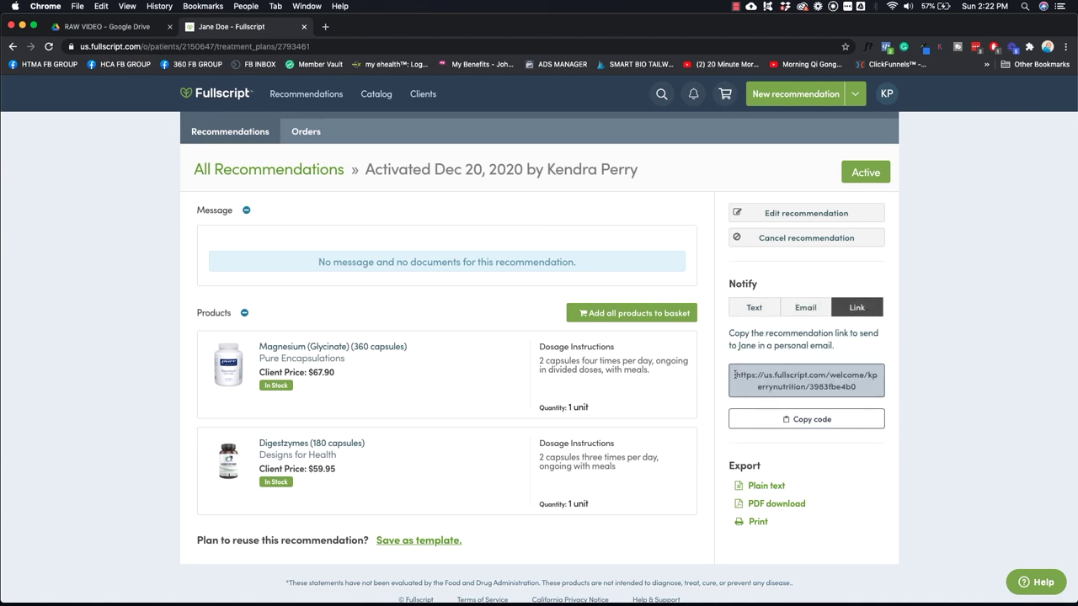
{"action": "left_click_drag", "start_coordinate": [734, 374], "coordinate": [869, 384]}
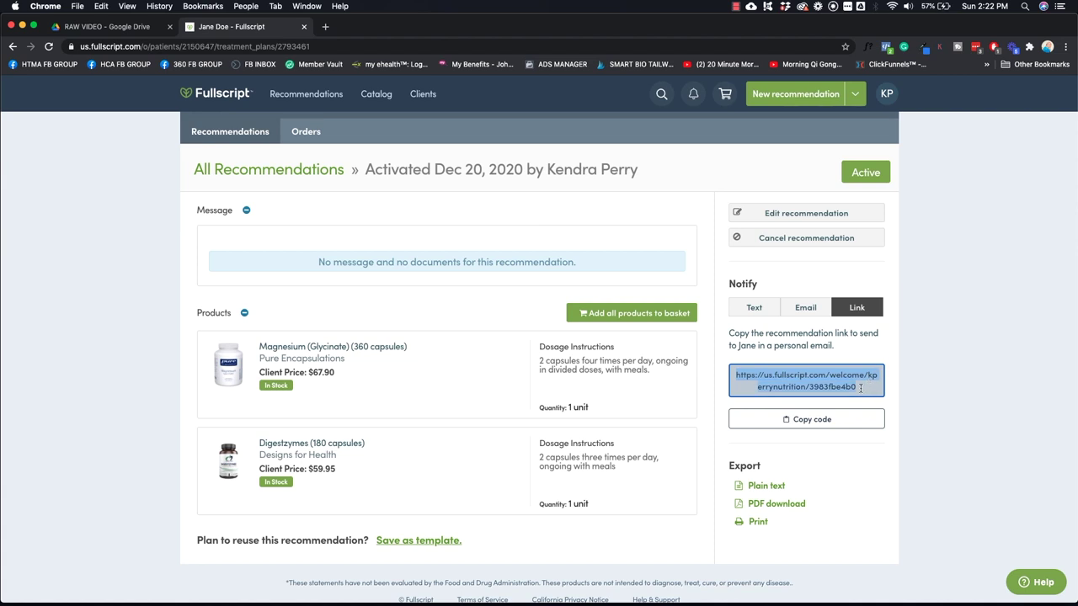
{"action": "left_click", "coordinate": [859, 388]}
{"action": "left_click_drag", "start_coordinate": [860, 388], "coordinate": [743, 372]}
{"action": "key", "text": "super+c"}
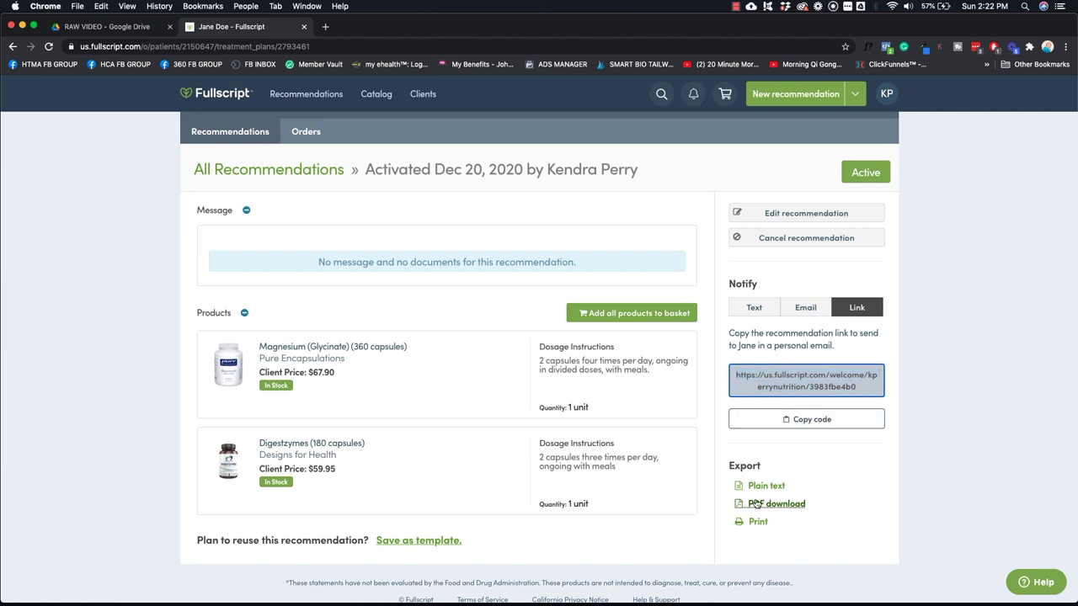
Download the recommendation as a PDF to the Desktop and open it
{"action": "left_click", "coordinate": [768, 505]}
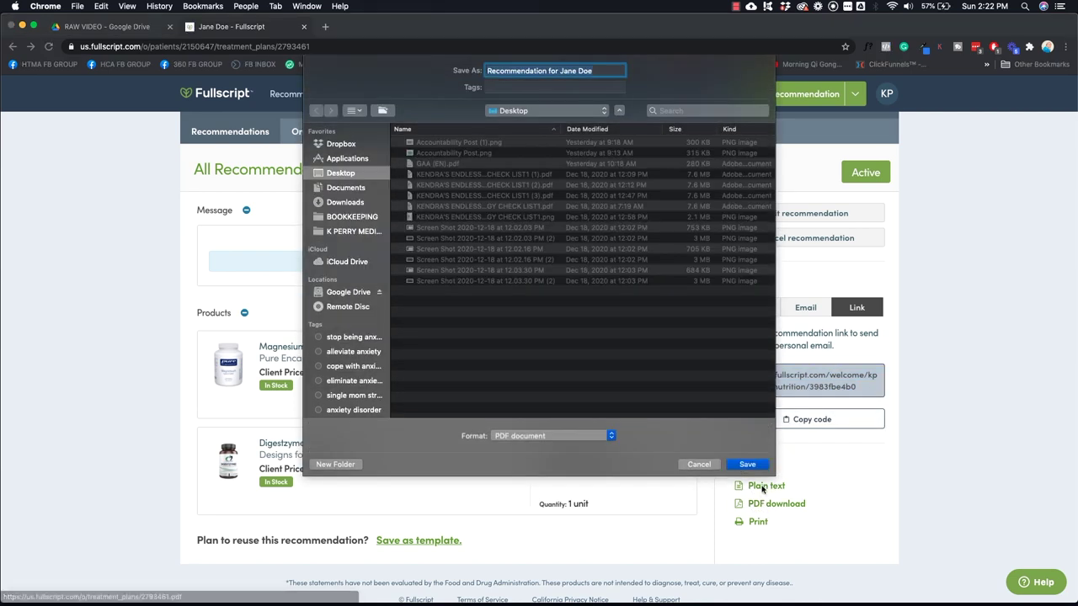
{"action": "left_click", "coordinate": [748, 465]}
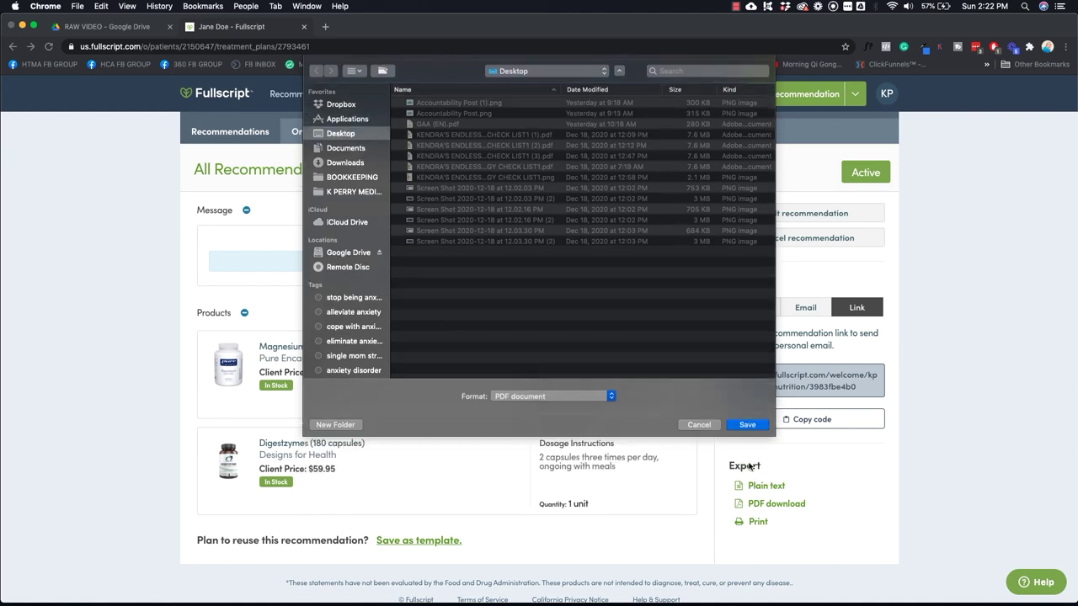
{"action": "left_click", "coordinate": [61, 587]}
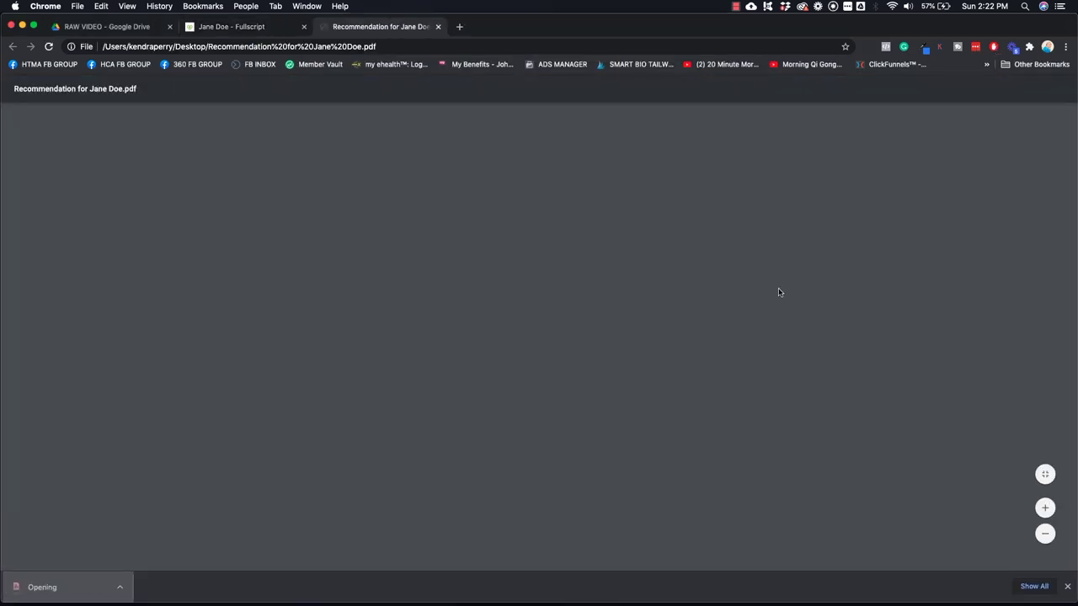
Review the exported PDF's products and dosages, then return to the client's recommendation page
{"action": "scroll", "coordinate": [669, 236], "scroll_direction": "down", "scroll_amount": 2}
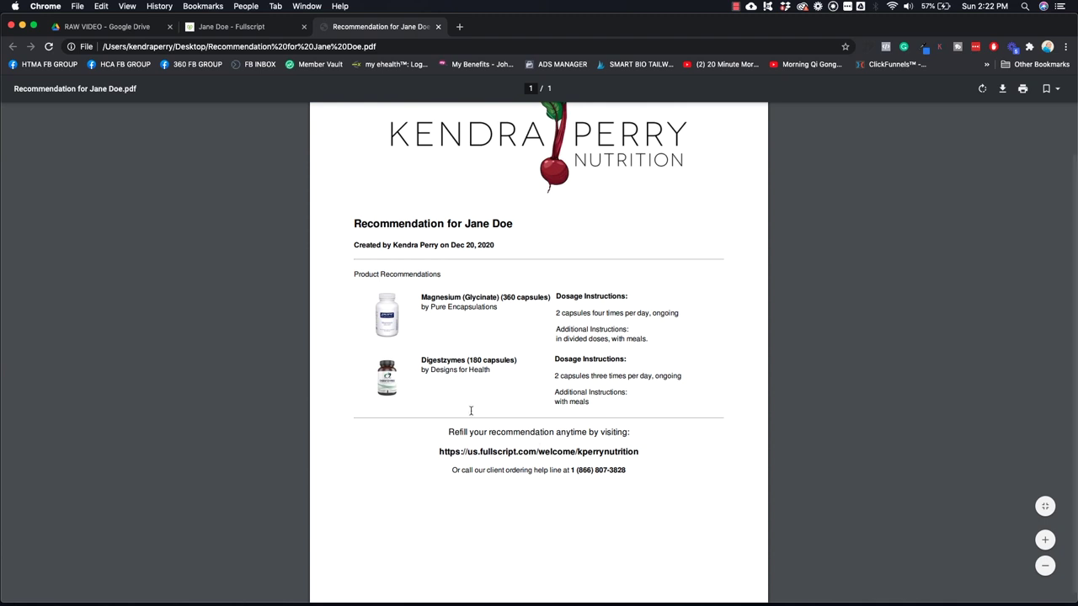
{"action": "scroll", "coordinate": [708, 317], "scroll_direction": "up", "scroll_amount": 2}
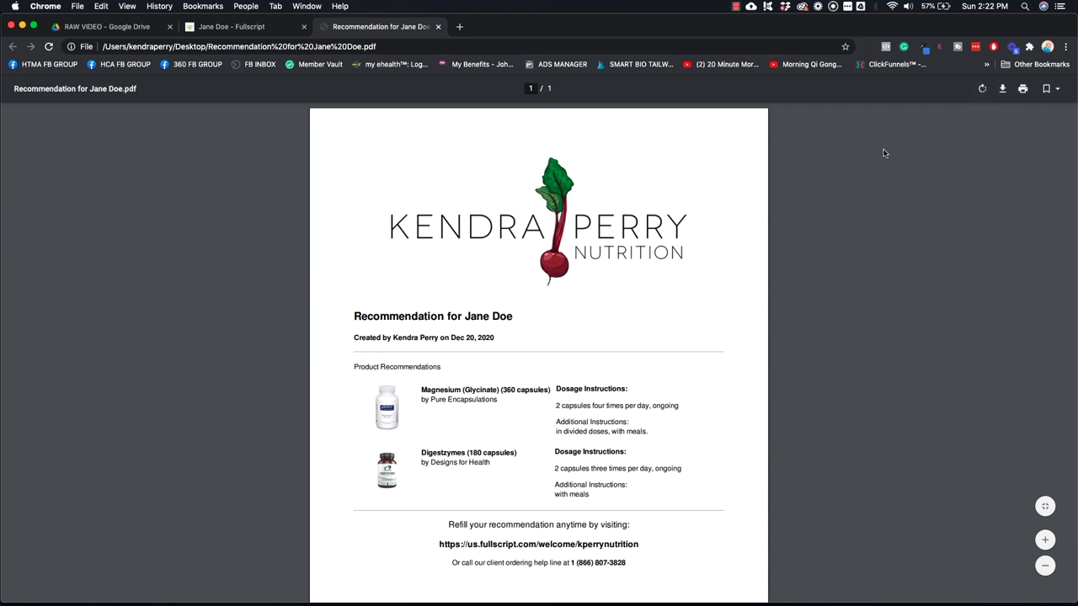
{"action": "scroll", "coordinate": [662, 302], "scroll_direction": "down", "scroll_amount": 2}
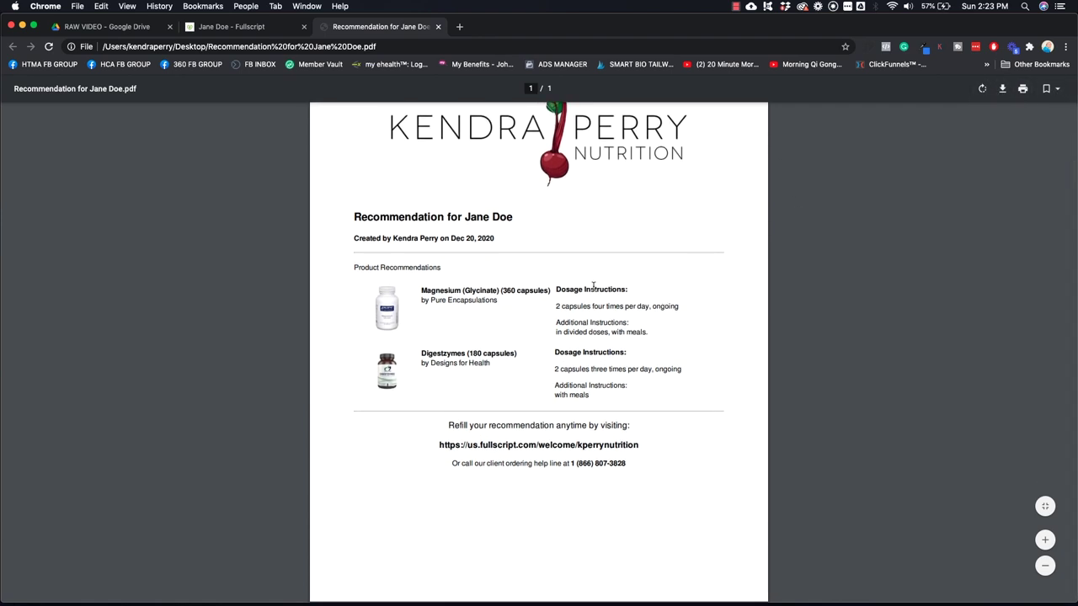
{"action": "scroll", "coordinate": [593, 287], "scroll_direction": "up", "scroll_amount": 2}
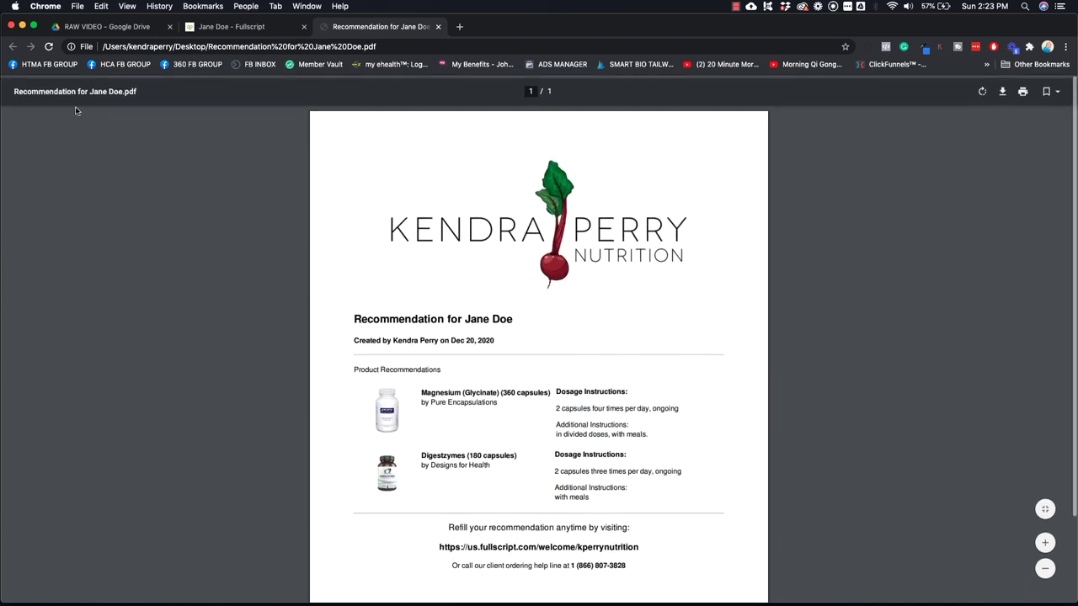
{"action": "left_click", "coordinate": [250, 28]}
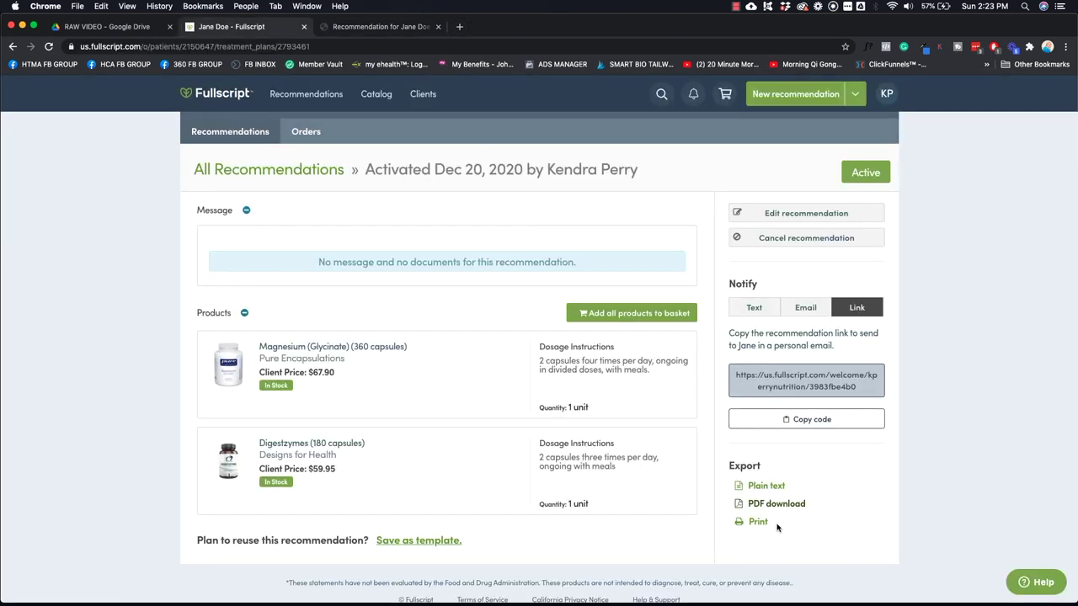
Copy the recommendation link, then open the recommendation for editing and view its Update options
{"action": "left_click", "coordinate": [817, 419]}
{"action": "left_click", "coordinate": [802, 215]}
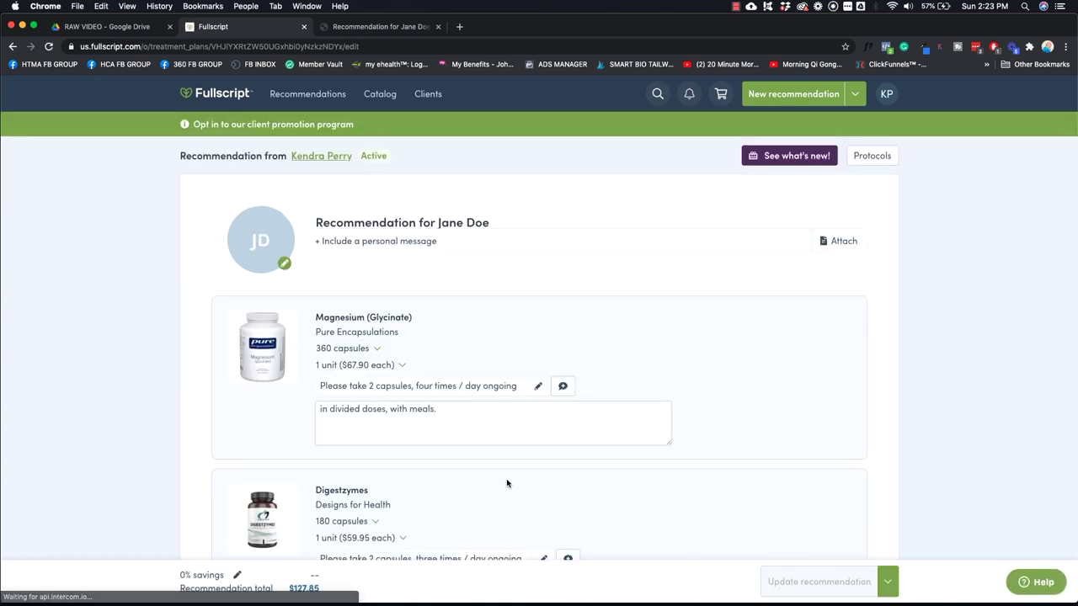
{"action": "scroll", "coordinate": [701, 372], "scroll_direction": "down", "scroll_amount": 4}
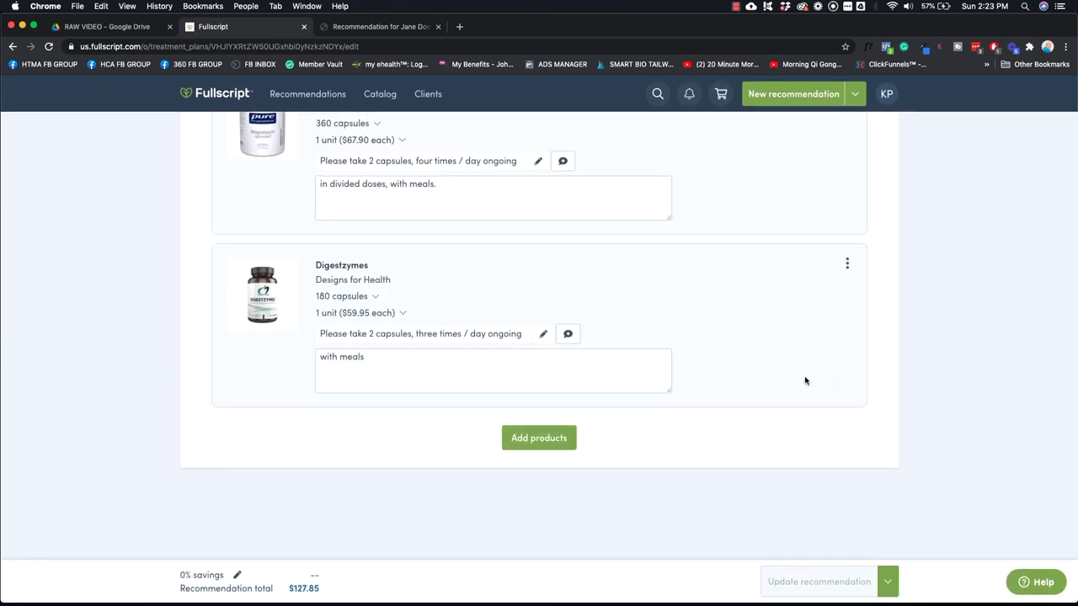
{"action": "scroll", "coordinate": [806, 378], "scroll_direction": "up", "scroll_amount": 5}
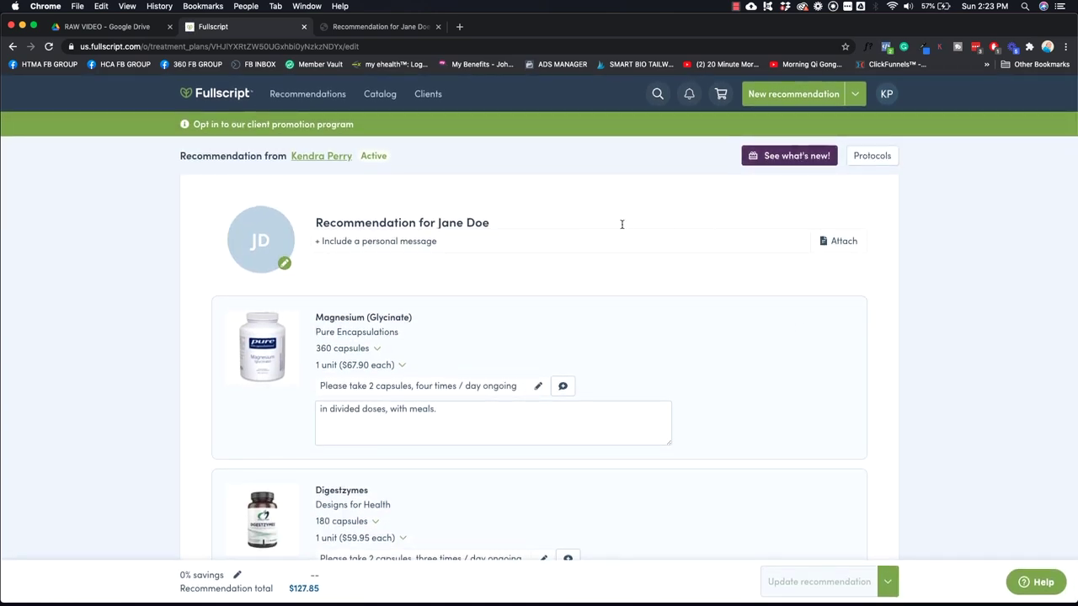
{"action": "scroll", "coordinate": [775, 361], "scroll_direction": "down", "scroll_amount": 5}
{"action": "left_click", "coordinate": [884, 582]}
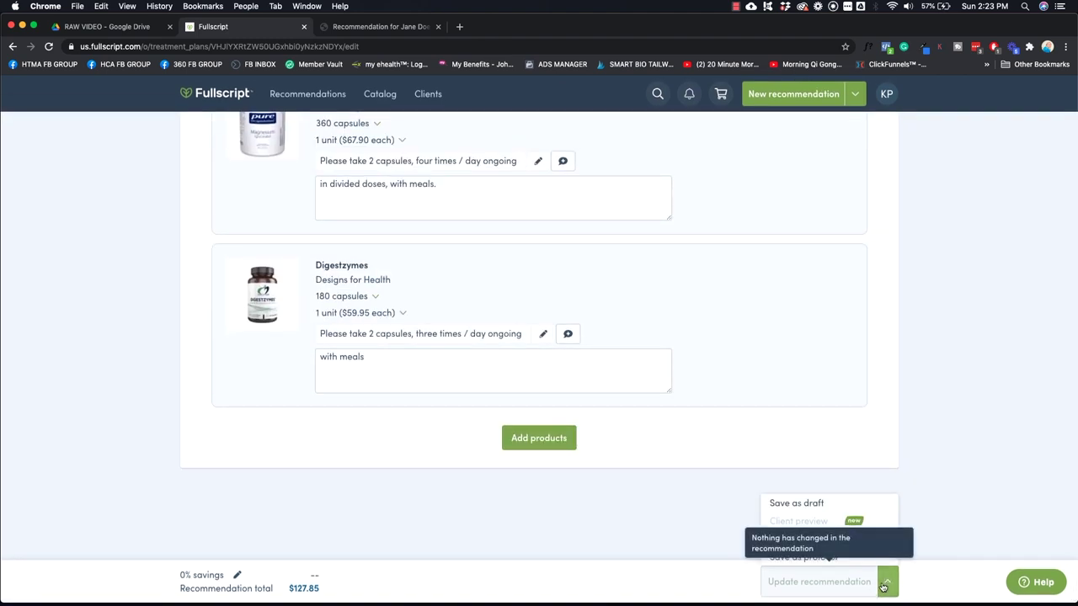
{"action": "scroll", "coordinate": [692, 404], "scroll_direction": "up", "scroll_amount": 5}
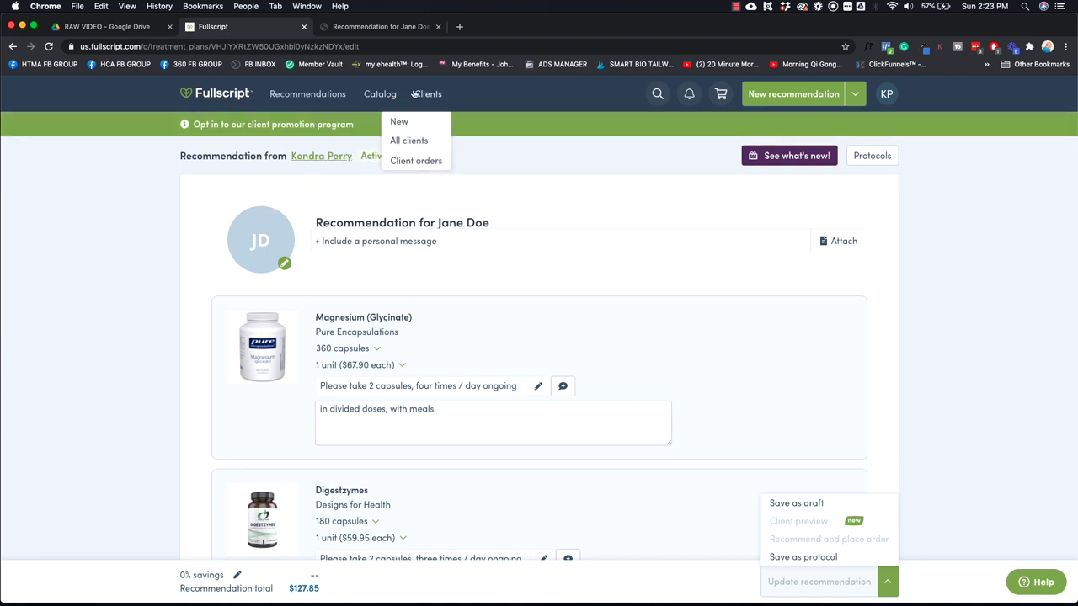
Go to the client's page through the quick client search
{"action": "left_click", "coordinate": [660, 93]}
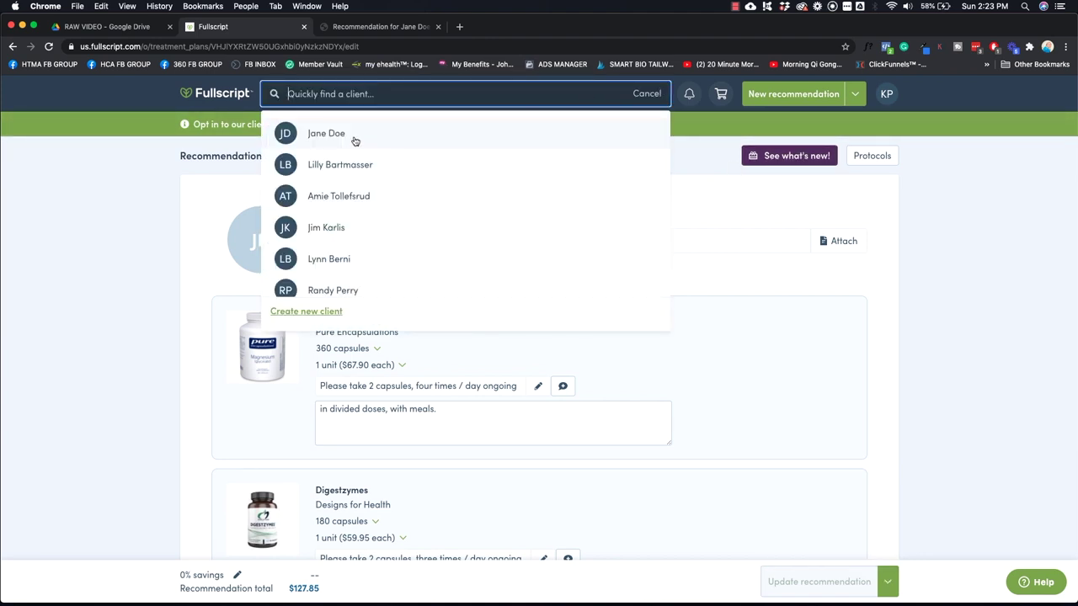
{"action": "left_click", "coordinate": [354, 141]}
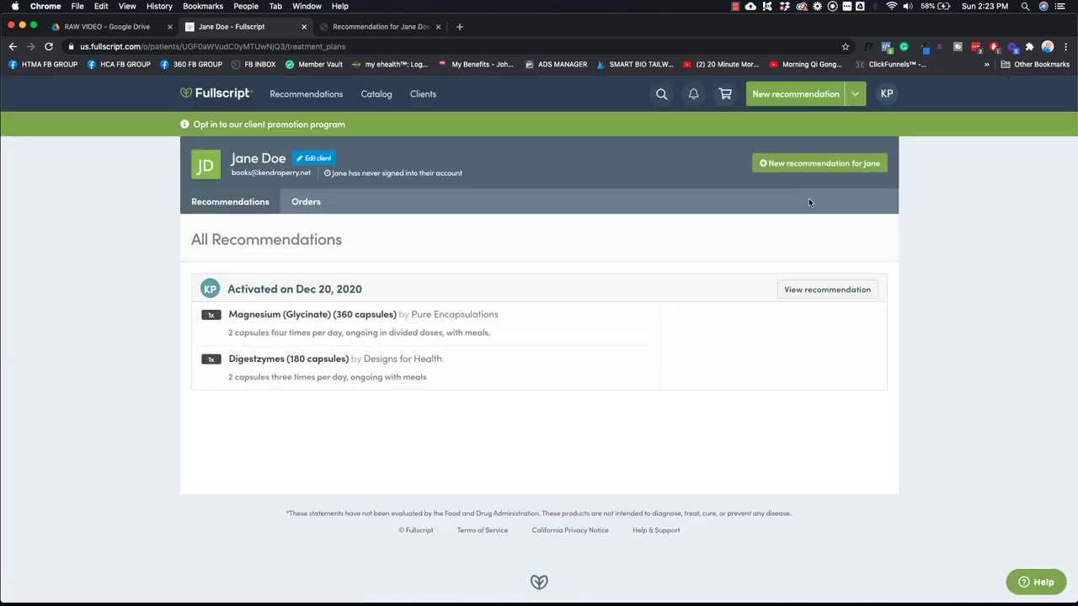
{"action": "left_click", "coordinate": [661, 94]}
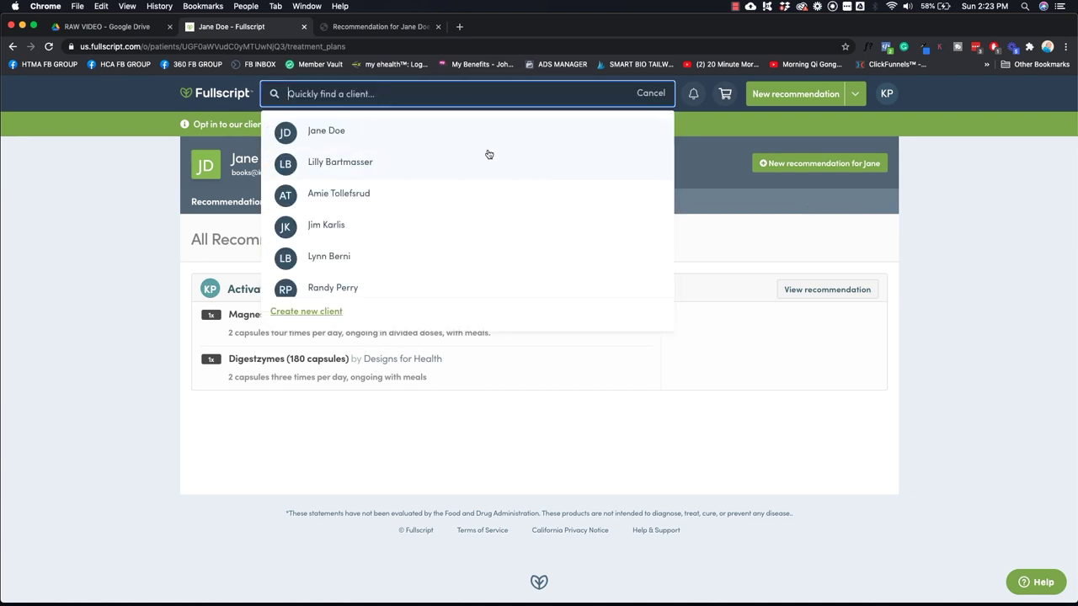
{"action": "left_click", "coordinate": [716, 344]}
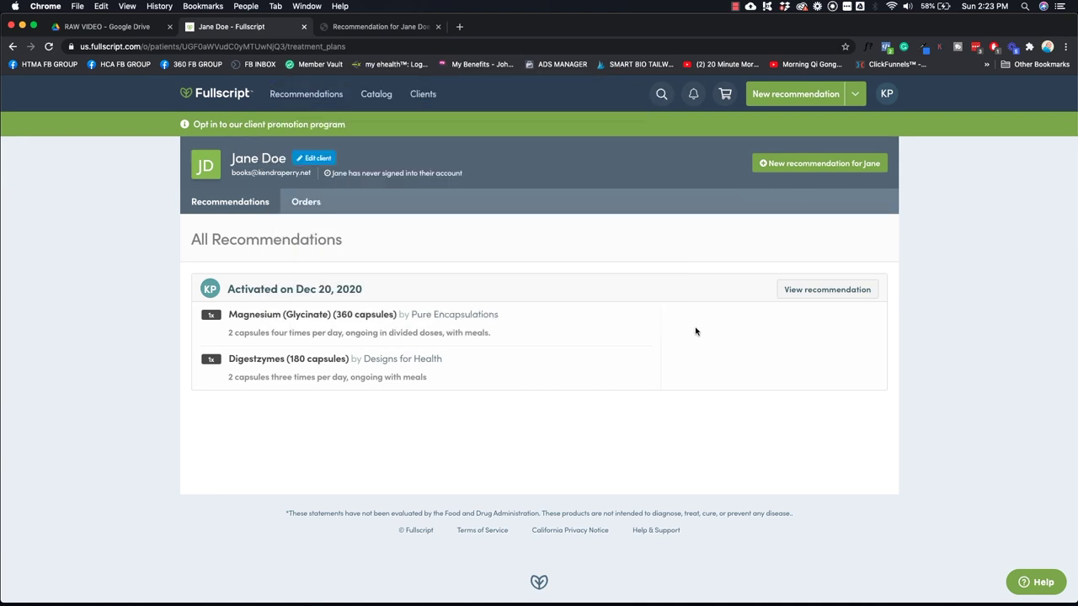
Edit the client's details to set Discount (%) to 20 and save
{"action": "left_click", "coordinate": [315, 158]}
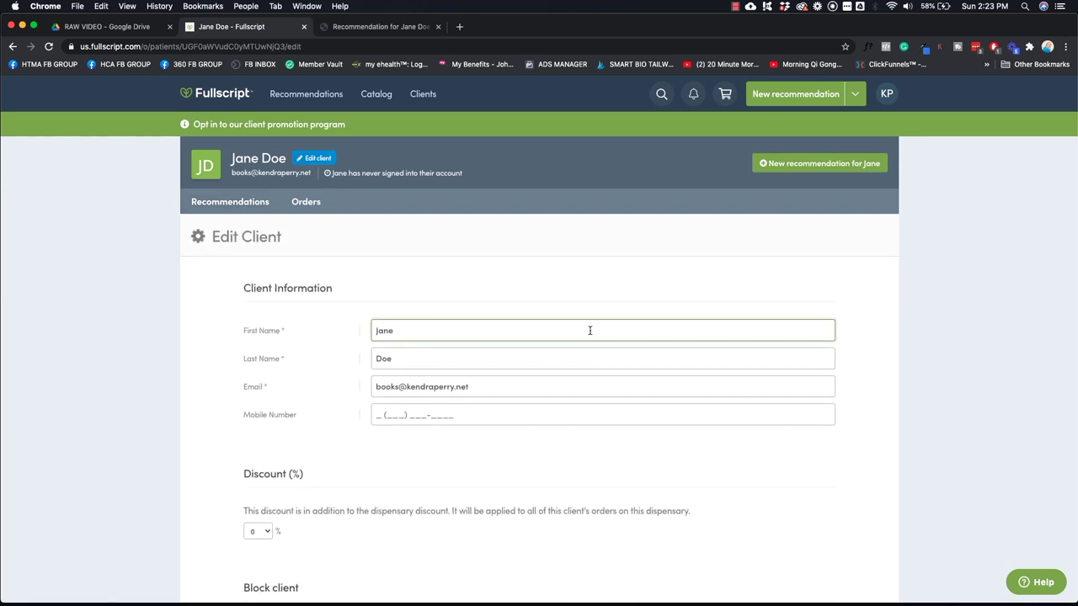
{"action": "scroll", "coordinate": [481, 323], "scroll_direction": "down", "scroll_amount": 3}
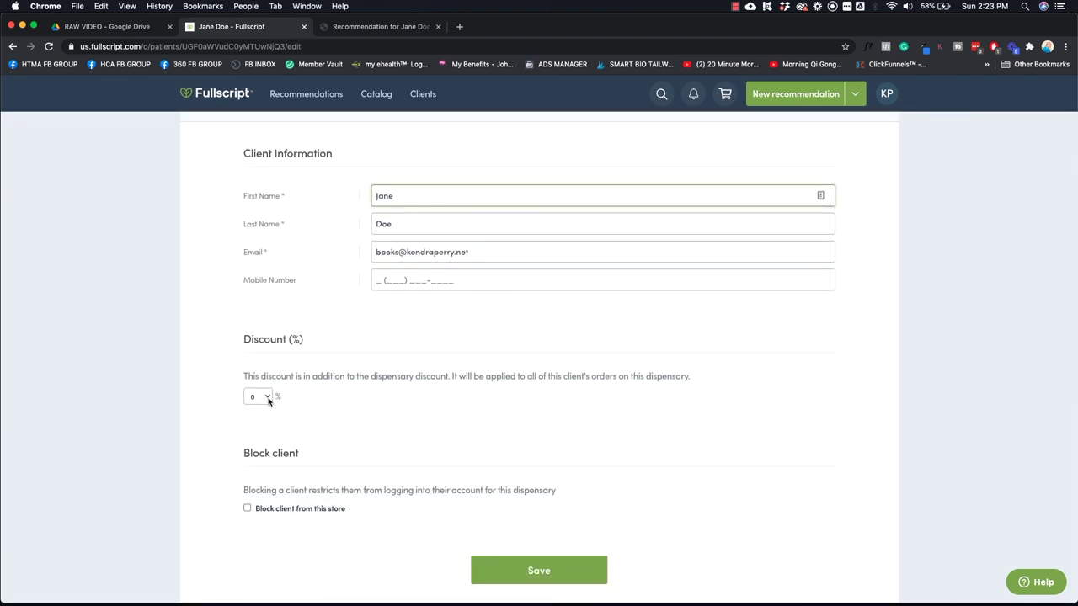
{"action": "left_click", "coordinate": [267, 397]}
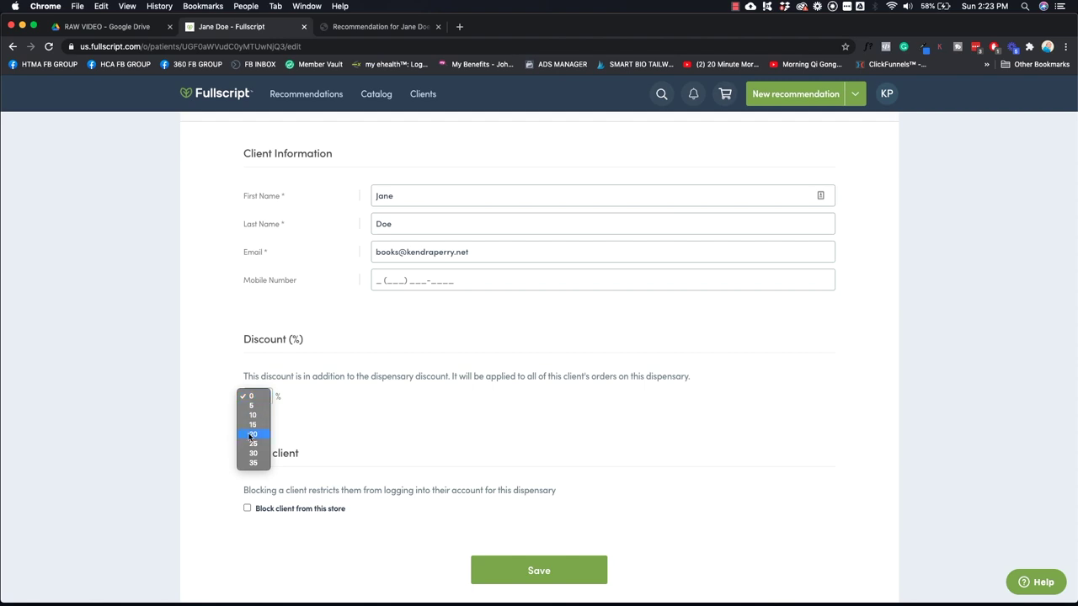
{"action": "left_click", "coordinate": [251, 434]}
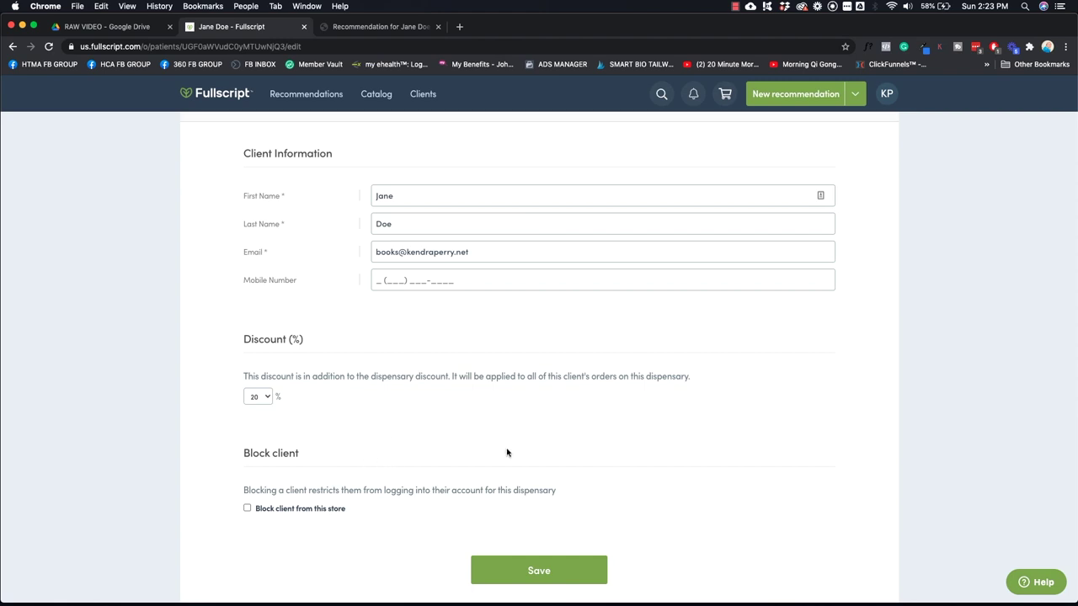
{"action": "left_click", "coordinate": [541, 573]}
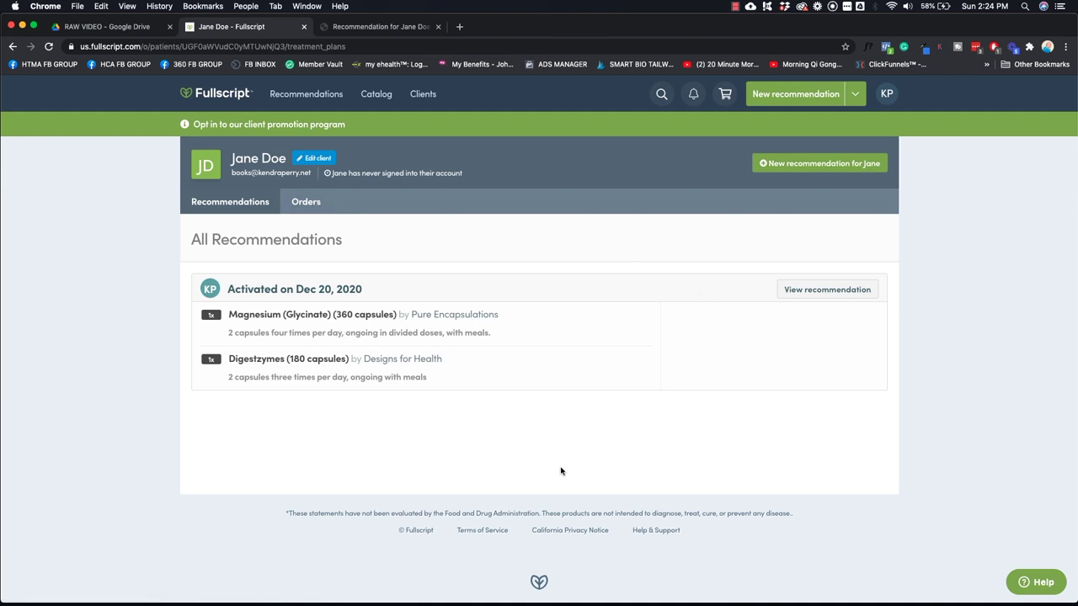
View the client's Orders tab, confirming she has no completed orders yet
{"action": "left_click", "coordinate": [307, 203]}
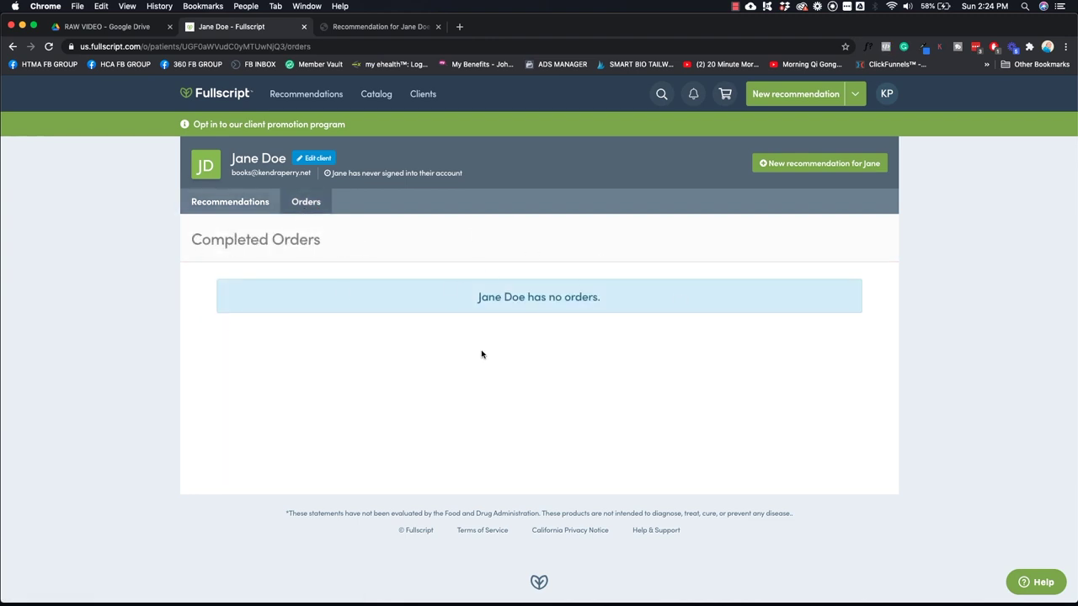
{"action": "left_click", "coordinate": [230, 205]}
{"action": "left_click", "coordinate": [308, 203]}
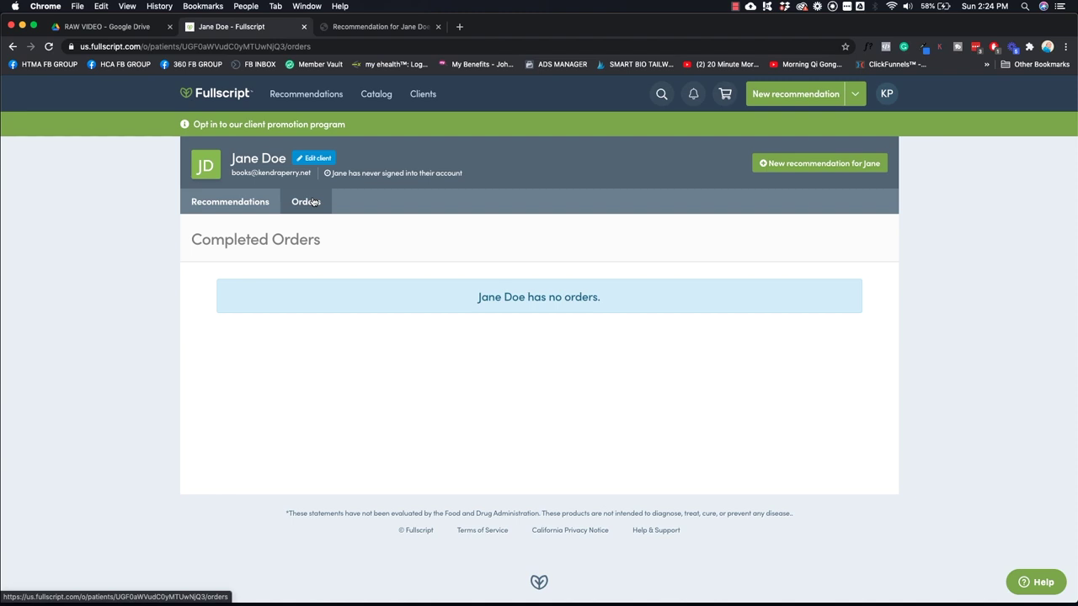
{"action": "mouse_move", "coordinate": [385, 108]}
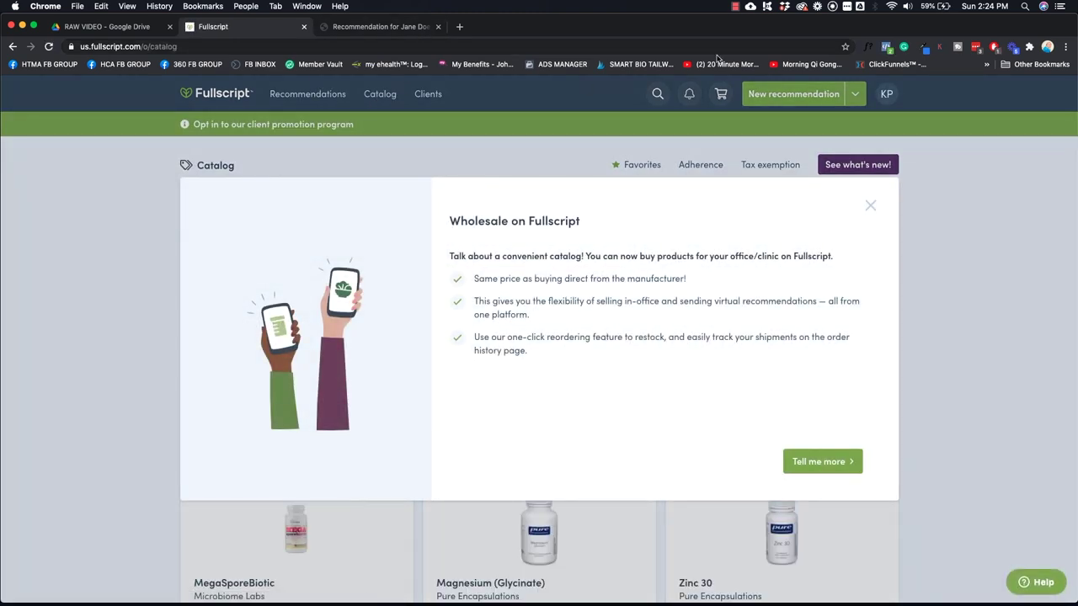
Dismiss the Wholesale on Fullscript announcement and inspect the Magnesium card's favorites options
{"action": "left_click", "coordinate": [872, 207]}
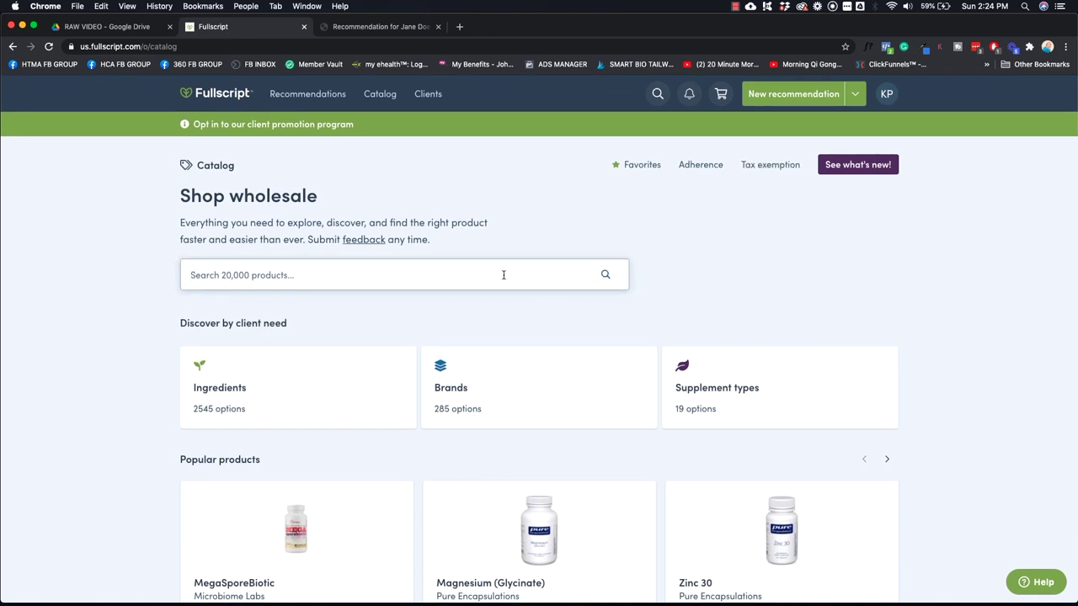
{"action": "scroll", "coordinate": [506, 278], "scroll_direction": "down", "scroll_amount": 2}
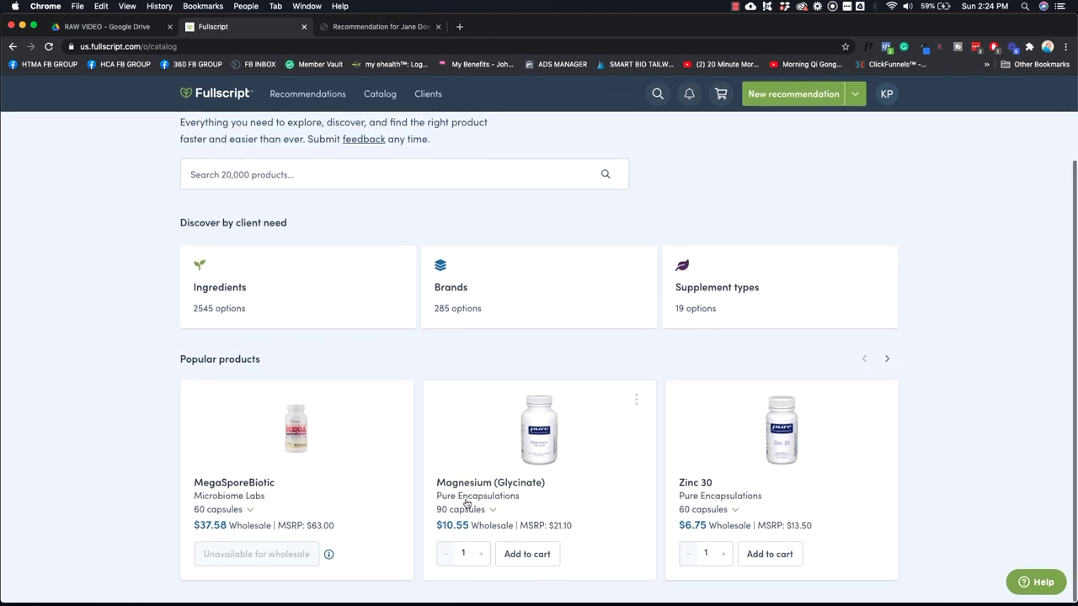
{"action": "left_click", "coordinate": [636, 400]}
{"action": "left_click", "coordinate": [465, 436]}
{"action": "left_click", "coordinate": [636, 401]}
{"action": "left_click", "coordinate": [572, 425]}
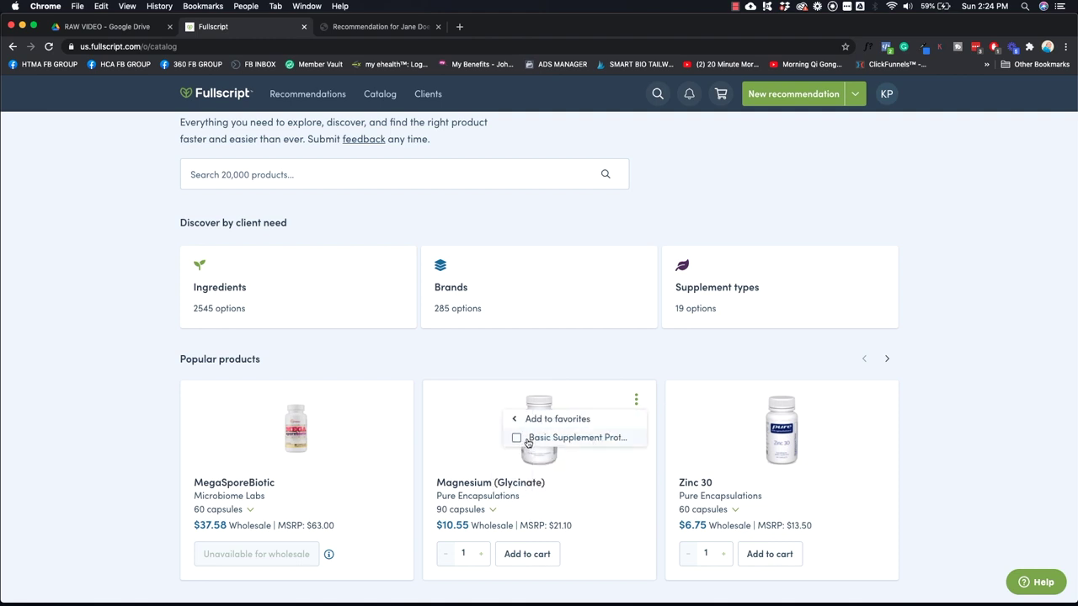
{"action": "left_click", "coordinate": [590, 380]}
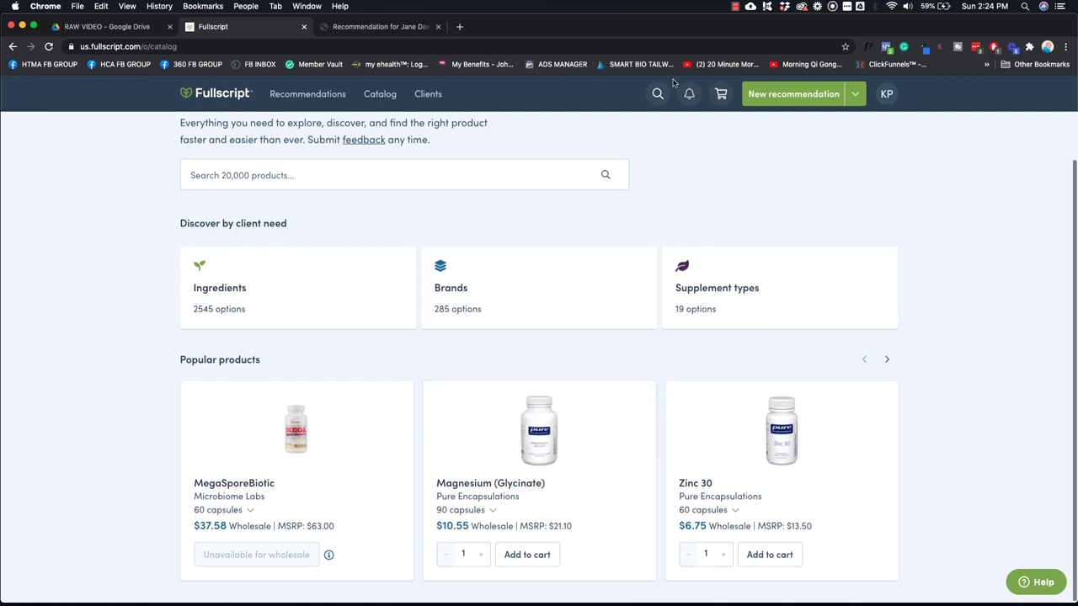
Go to the Manage Favorites page
{"action": "scroll", "coordinate": [572, 255], "scroll_direction": "up", "scroll_amount": 1}
{"action": "scroll", "coordinate": [572, 255], "scroll_direction": "up", "scroll_amount": 3}
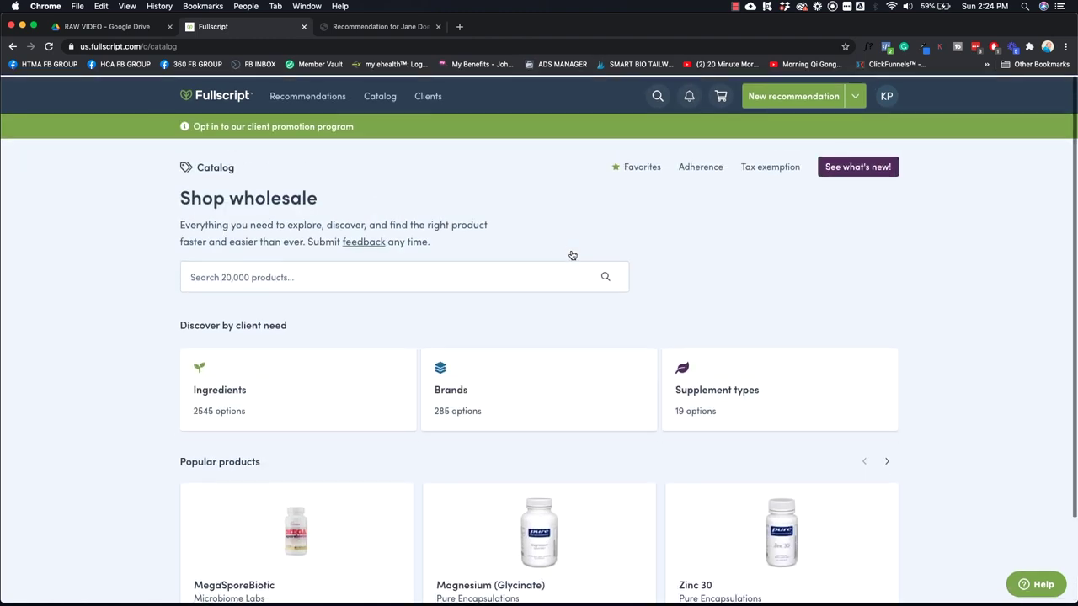
{"action": "left_click", "coordinate": [634, 167]}
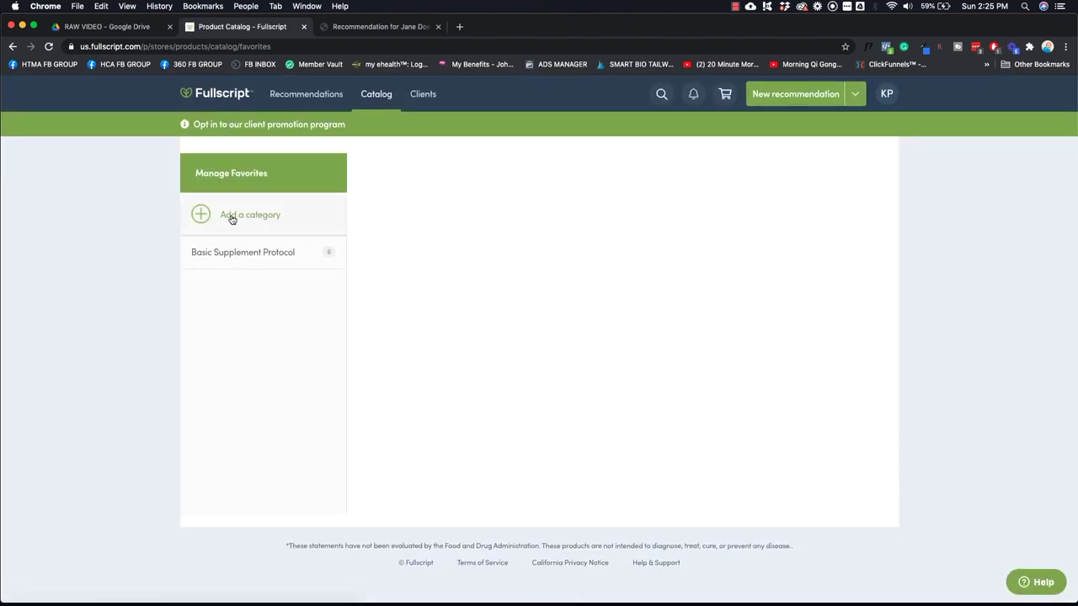
Add a new favorites category and enter the name Basic Gut Protocol
{"action": "left_click", "coordinate": [235, 216]}
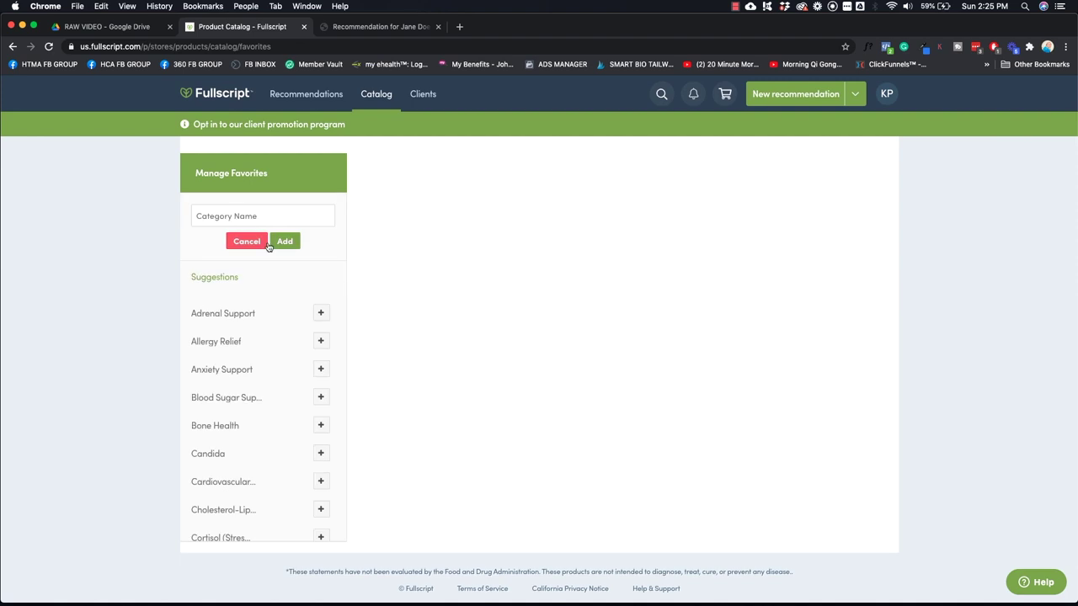
{"action": "left_click", "coordinate": [234, 242]}
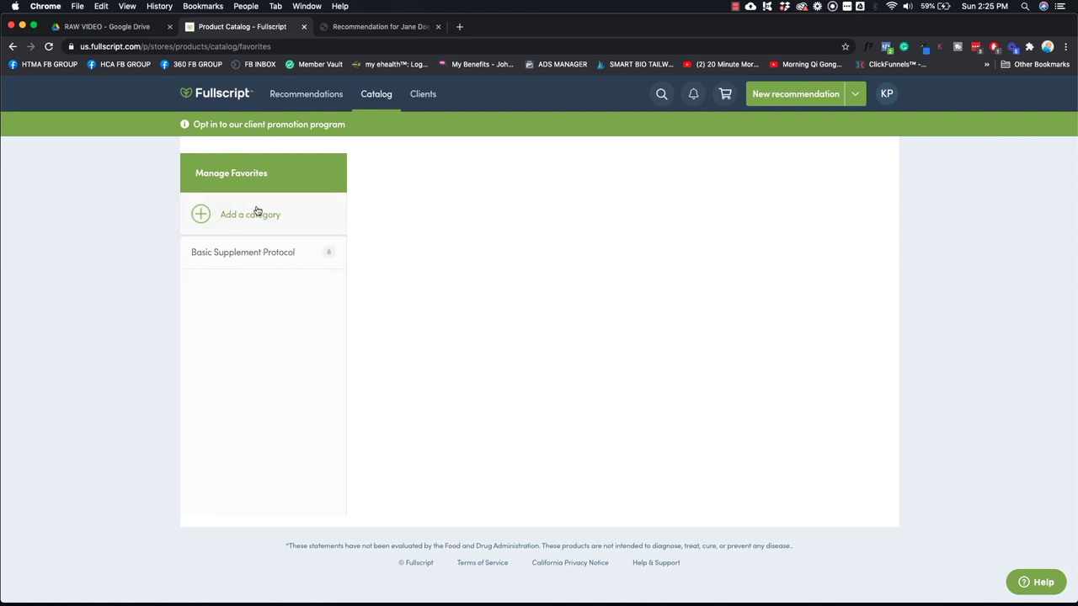
{"action": "left_click", "coordinate": [257, 218]}
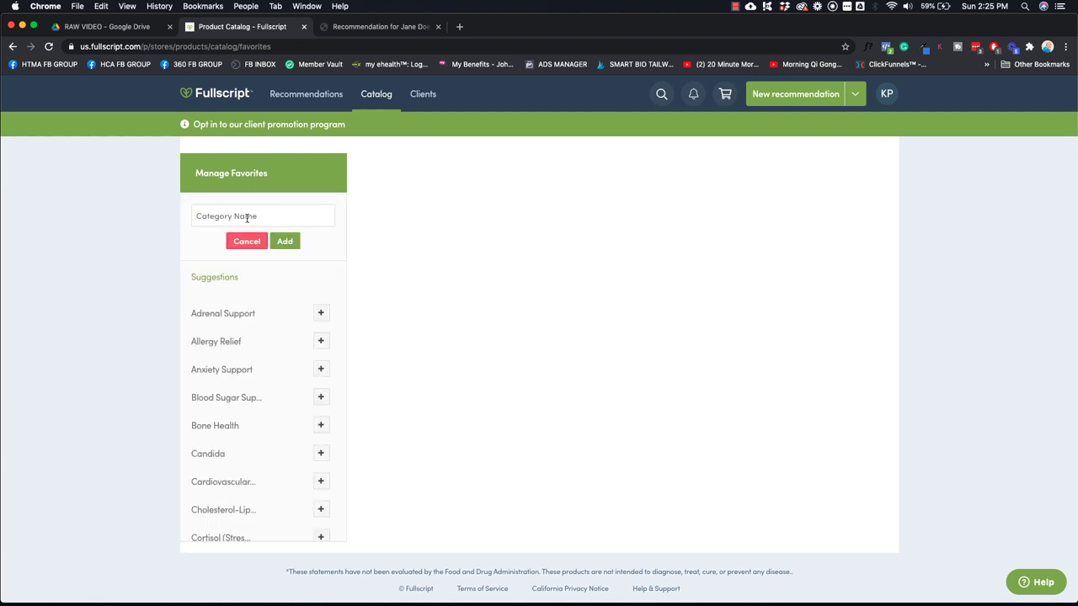
{"action": "left_click", "coordinate": [247, 218]}
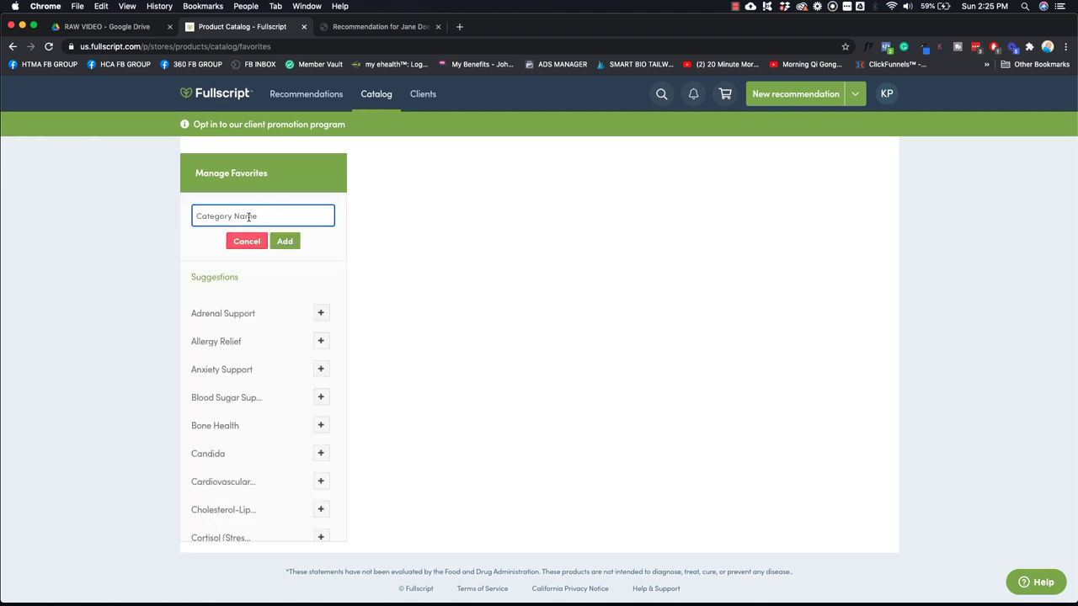
{"action": "type", "text": "Basi"}
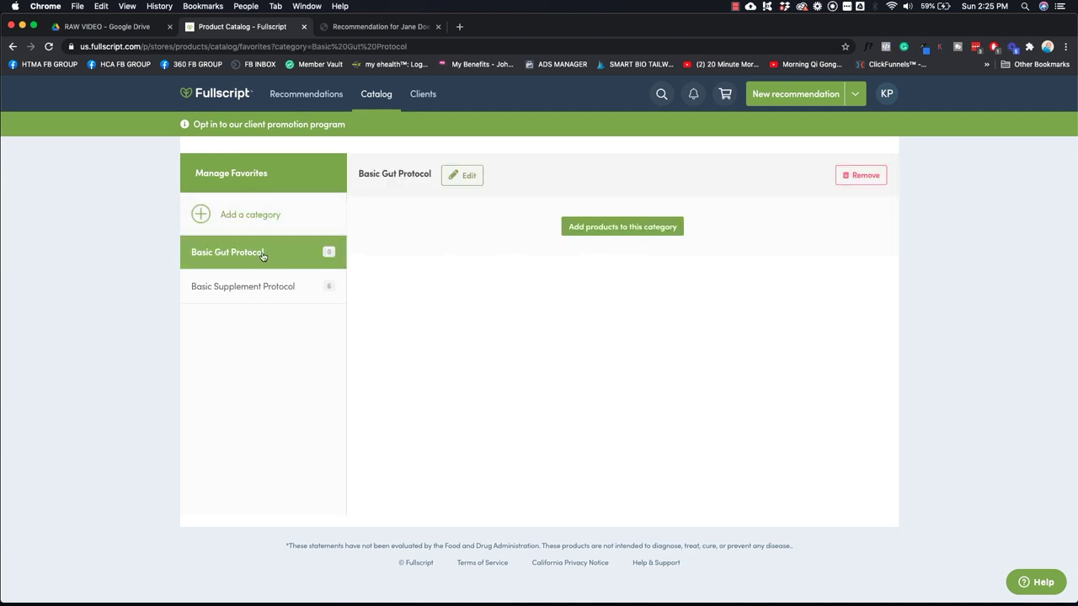
Add MegaSporeBiotic, MegaMucosa and Digestzymes to Basic Gut Protocol via catalog searches
{"action": "left_click", "coordinate": [610, 226]}
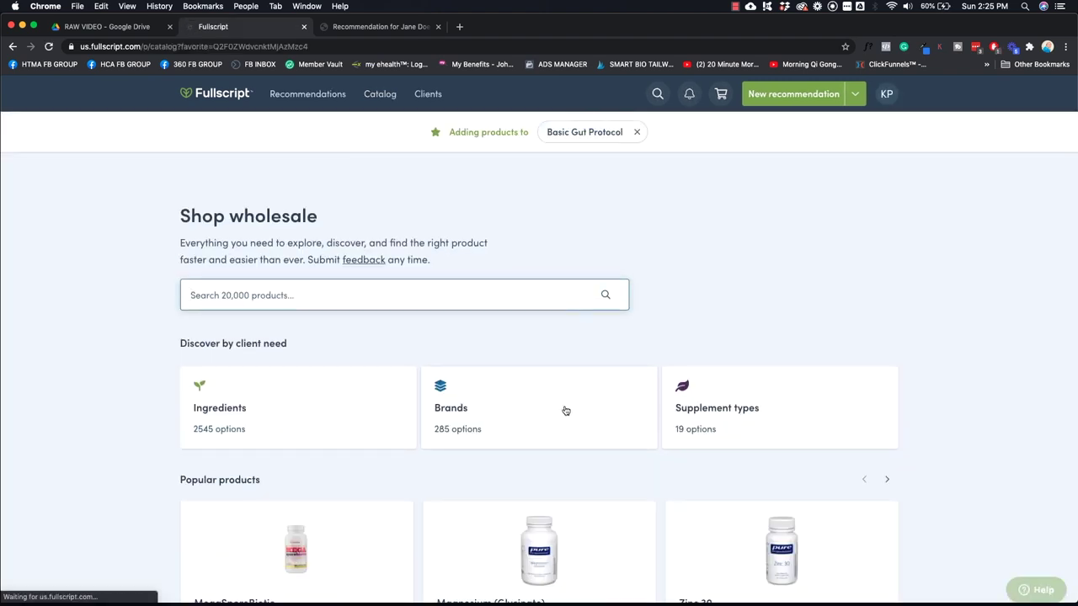
{"action": "scroll", "coordinate": [503, 345], "scroll_direction": "down", "scroll_amount": 3}
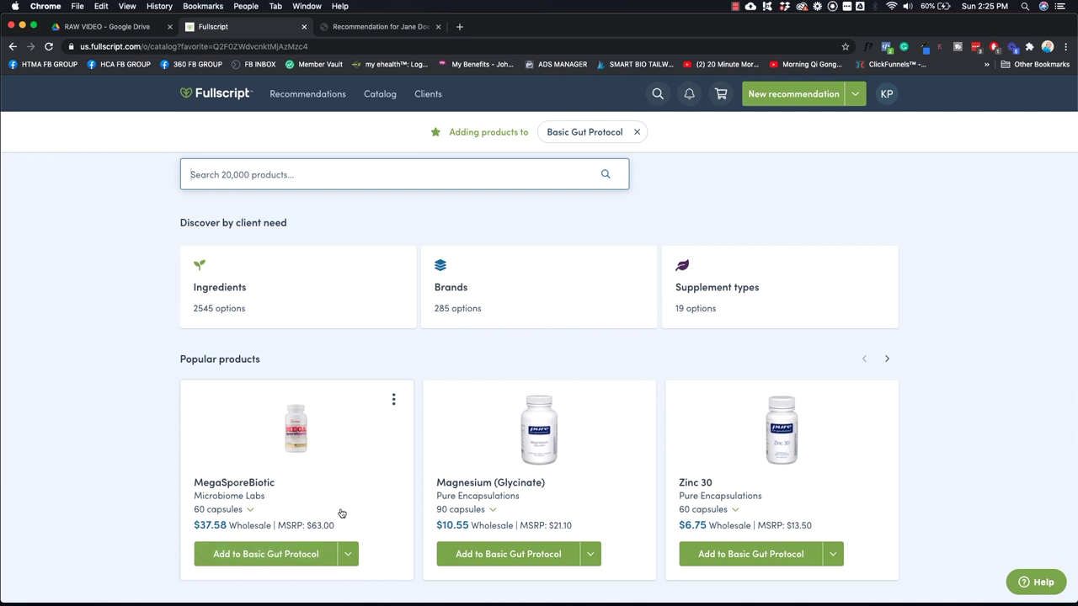
{"action": "left_click", "coordinate": [263, 554]}
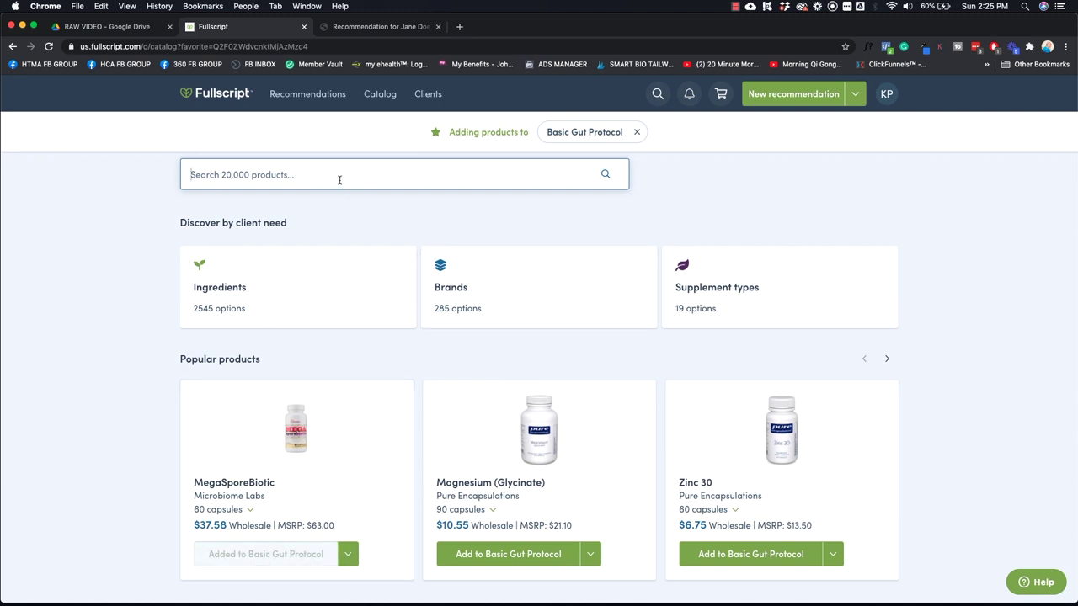
{"action": "type", "text": "mega"}
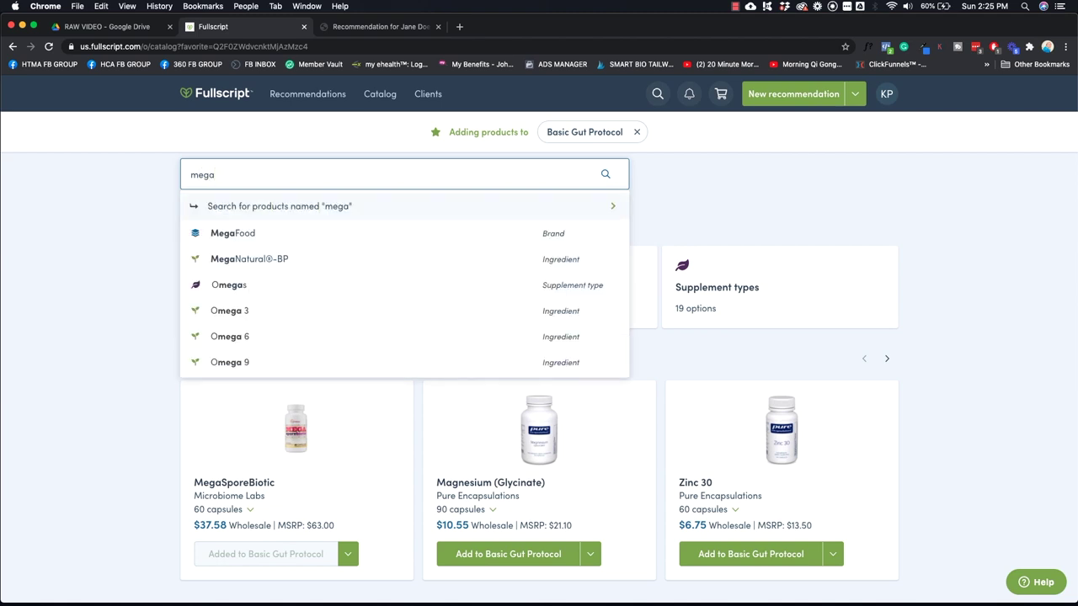
{"action": "type", "text": "mucosa"}
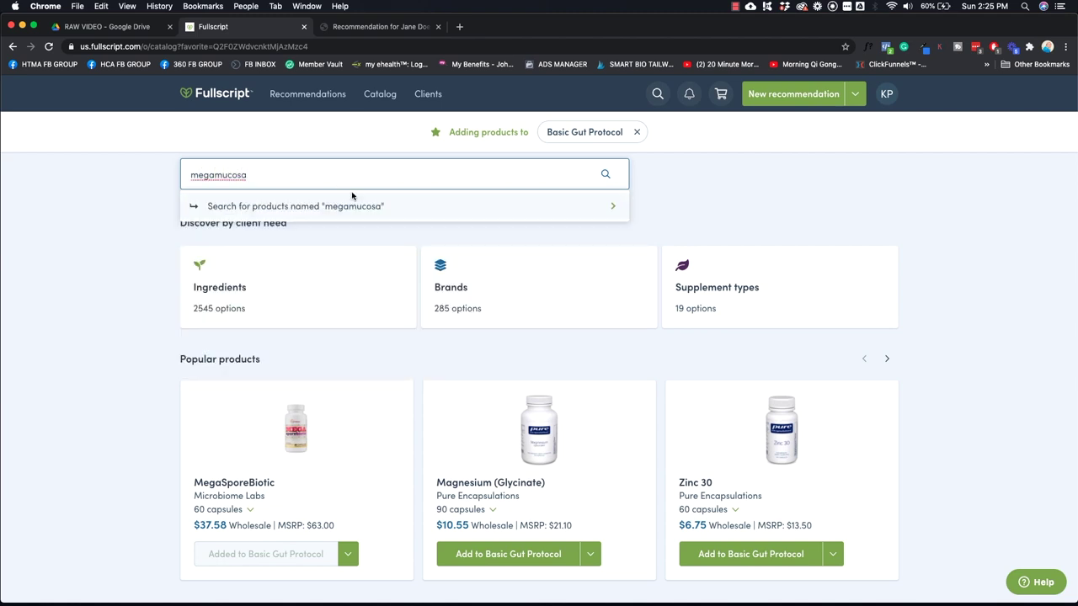
{"action": "left_click", "coordinate": [352, 199]}
{"action": "left_click", "coordinate": [263, 494]}
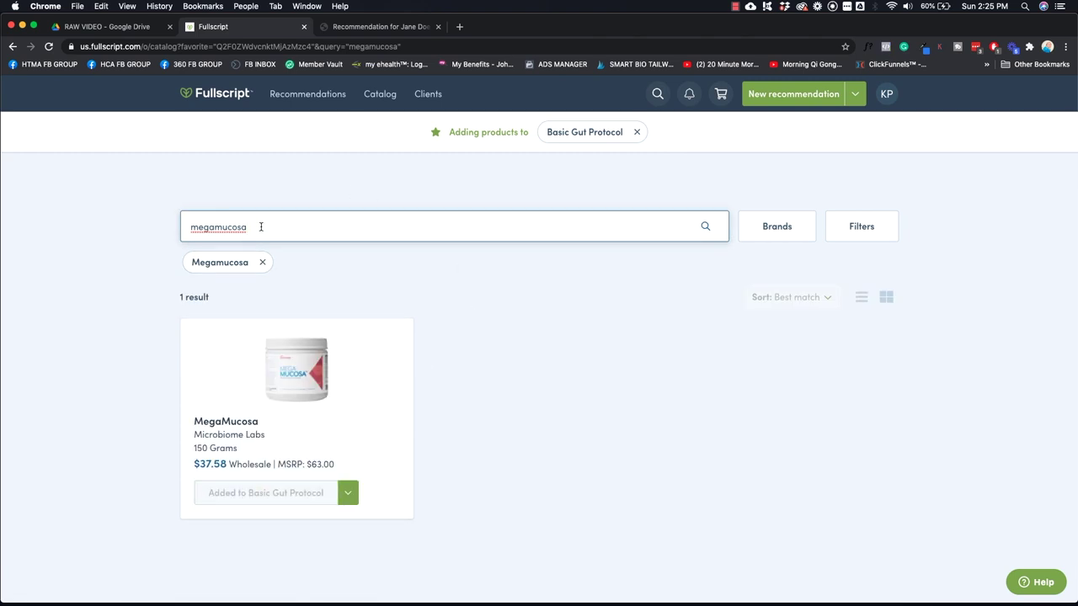
{"action": "left_click_drag", "start_coordinate": [261, 226], "coordinate": [149, 231]}
{"action": "type", "text": "digest"}
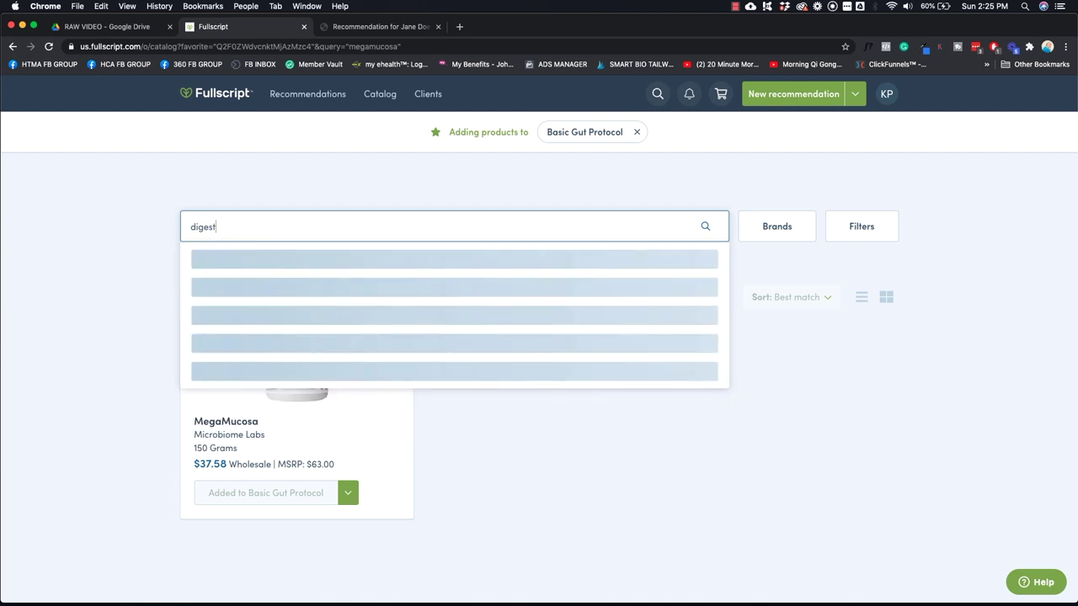
{"action": "type", "text": "zymes"}
{"action": "key", "text": "Return"}
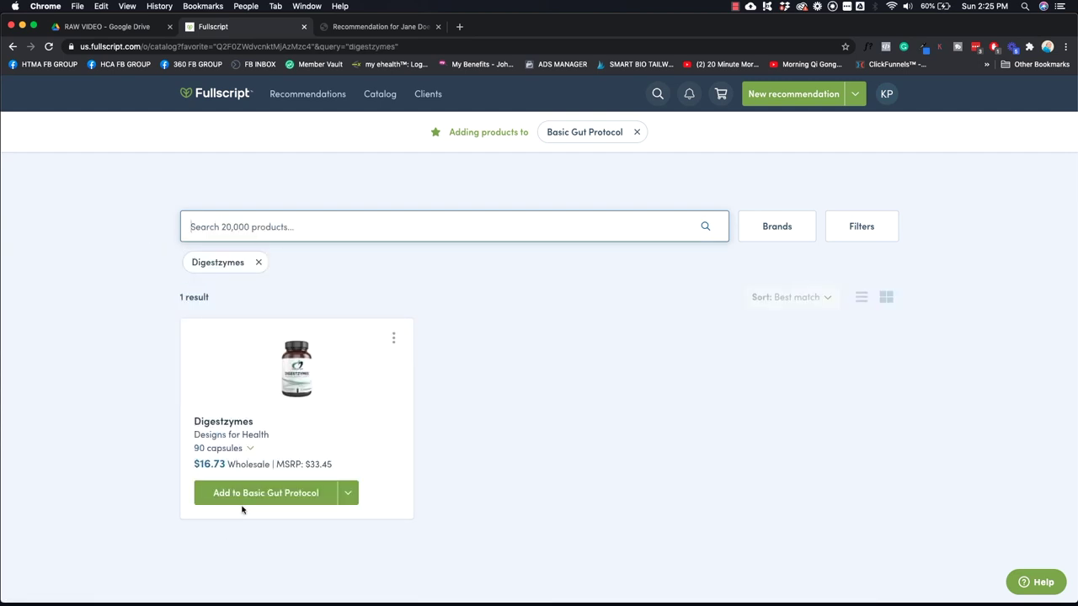
{"action": "left_click", "coordinate": [251, 493]}
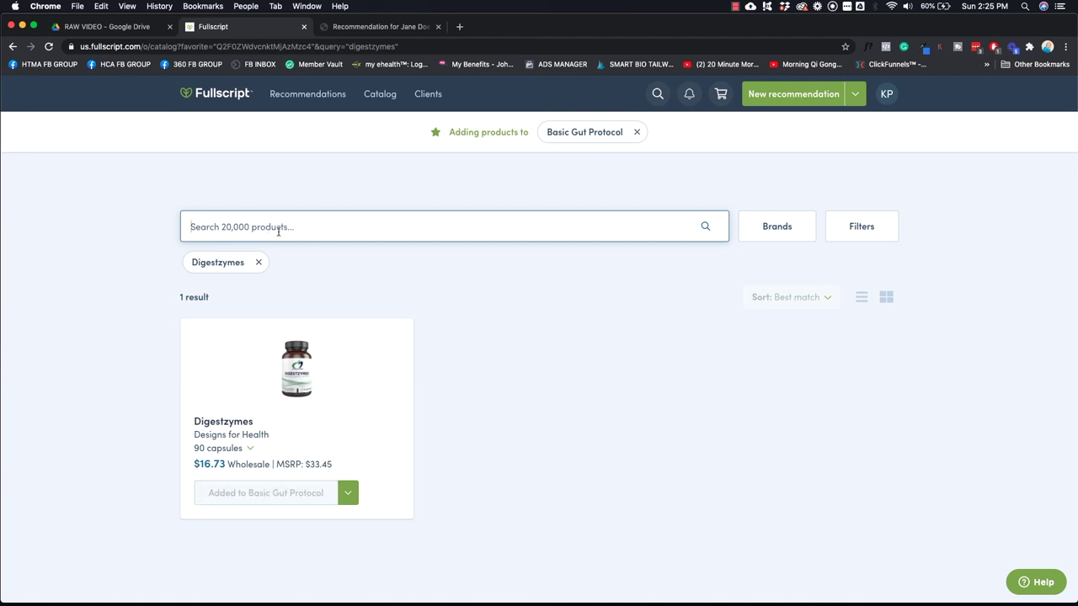
Search for l-glutamine and add Pure Encapsulations L-Glutamine Powder to Basic Gut Protocol
{"action": "type", "text": "g"}
{"action": "key", "text": "BackSpace"}
{"action": "type", "text": "l"}
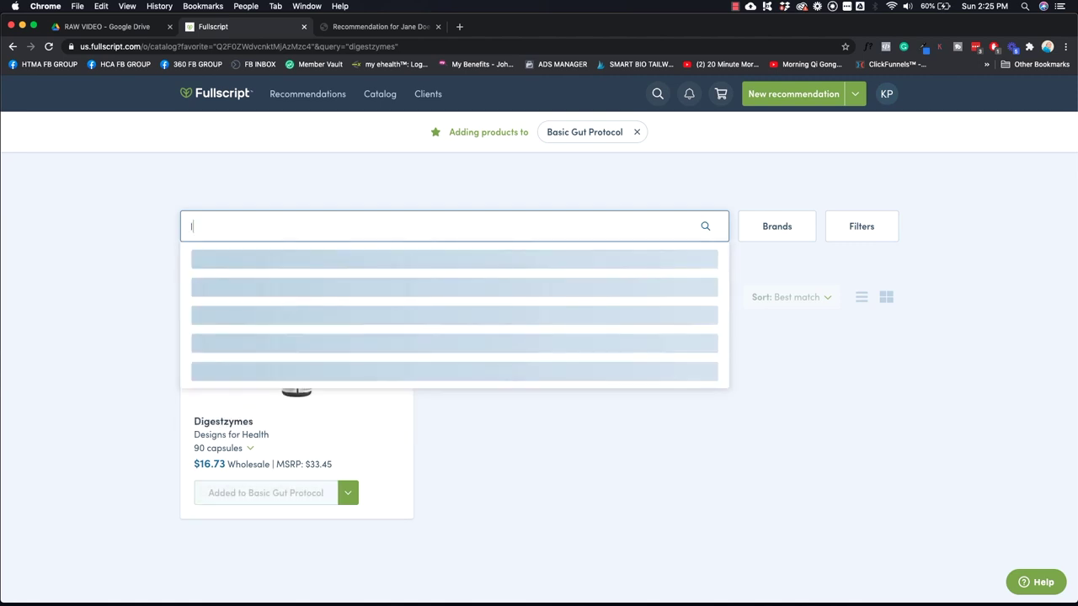
{"action": "type", "text": "-glutamin"}
{"action": "left_click", "coordinate": [226, 360]}
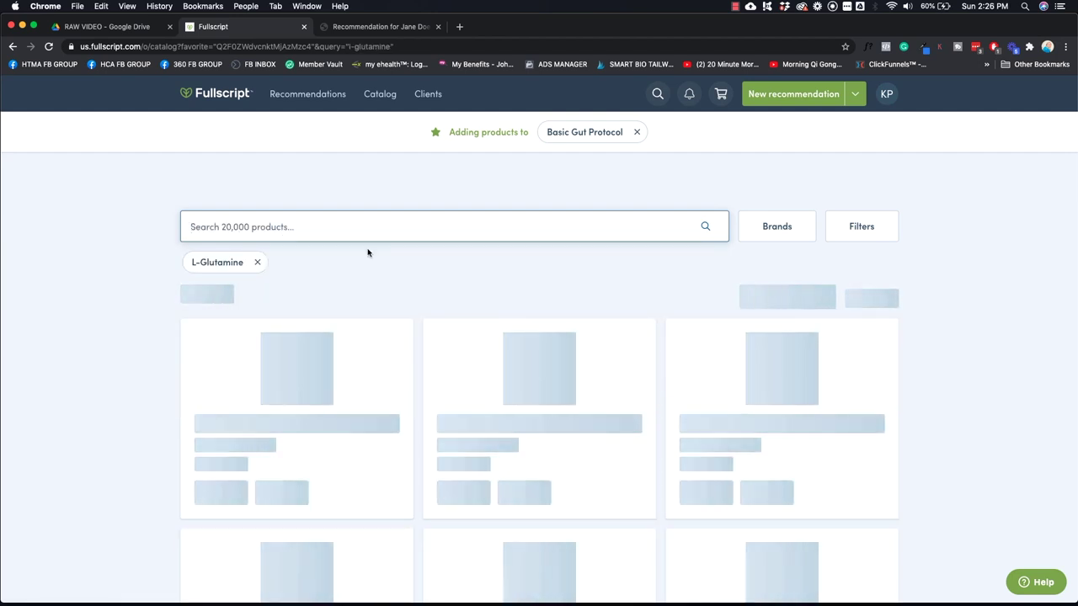
{"action": "scroll", "coordinate": [613, 274], "scroll_direction": "down", "scroll_amount": 3}
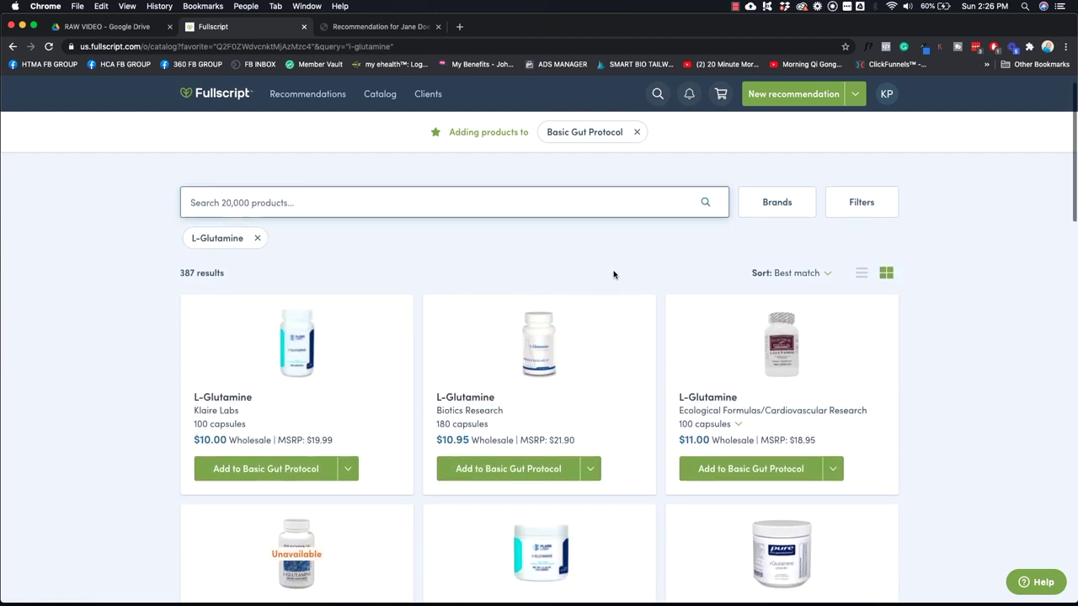
{"action": "scroll", "coordinate": [613, 274], "scroll_direction": "down", "scroll_amount": 1}
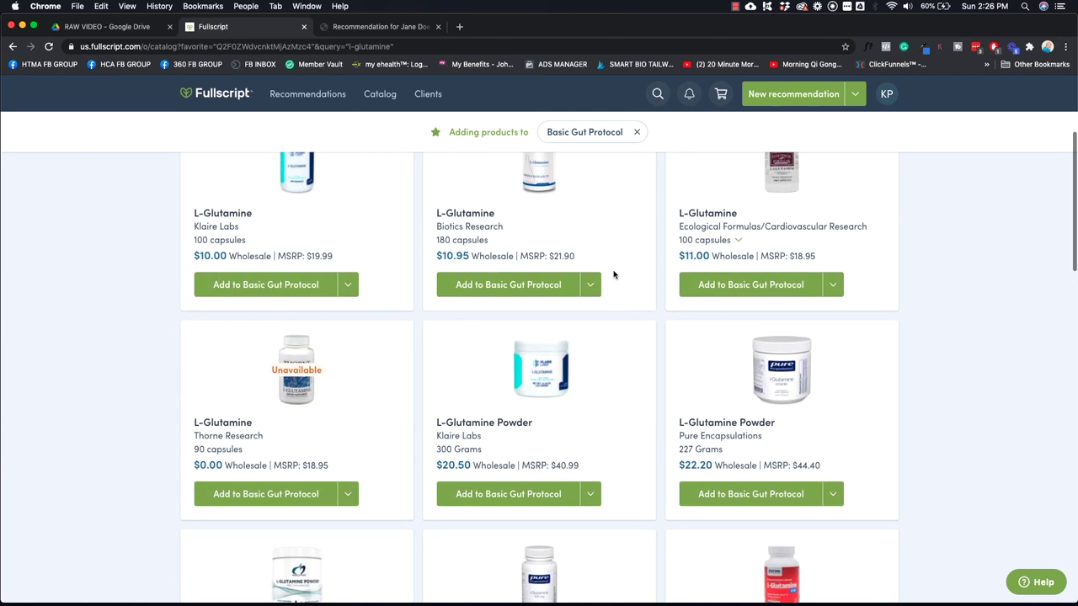
{"action": "left_click", "coordinate": [759, 500]}
{"action": "scroll", "coordinate": [638, 317], "scroll_direction": "up", "scroll_amount": 4}
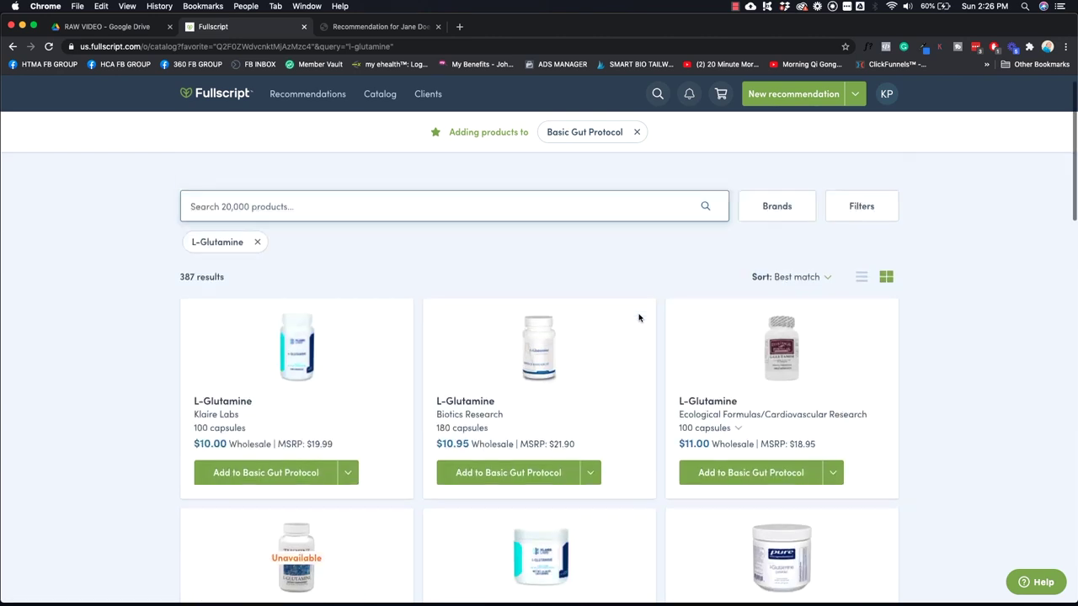
{"action": "scroll", "coordinate": [639, 318], "scroll_direction": "up", "scroll_amount": 1}
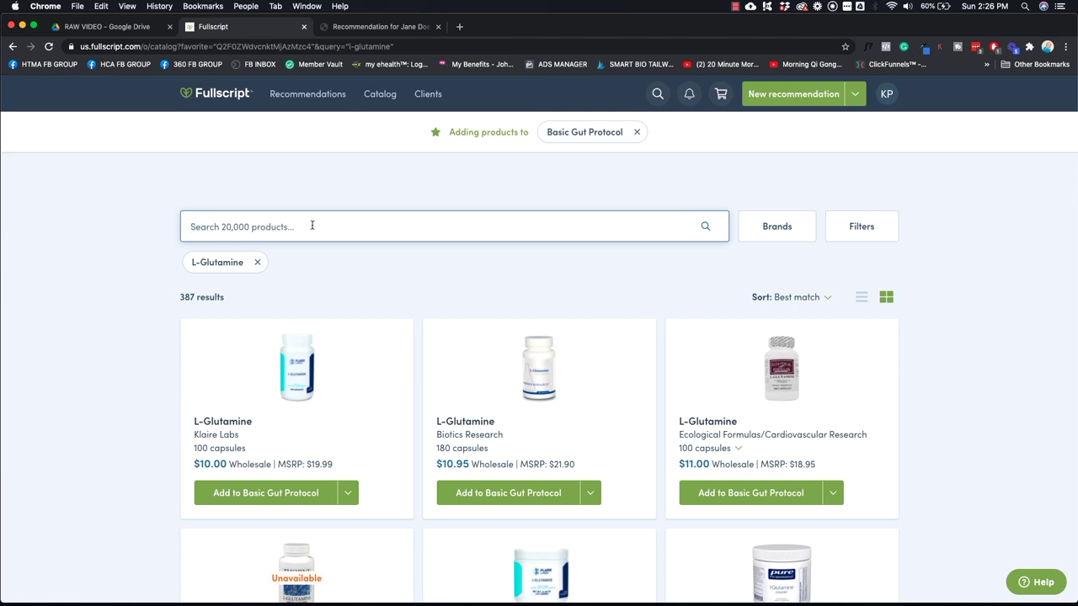
Search for hcl and add Designs for Health Betaine HCL with pepsin to the category
{"action": "type", "text": "hca"}
{"action": "key", "text": "Return"}
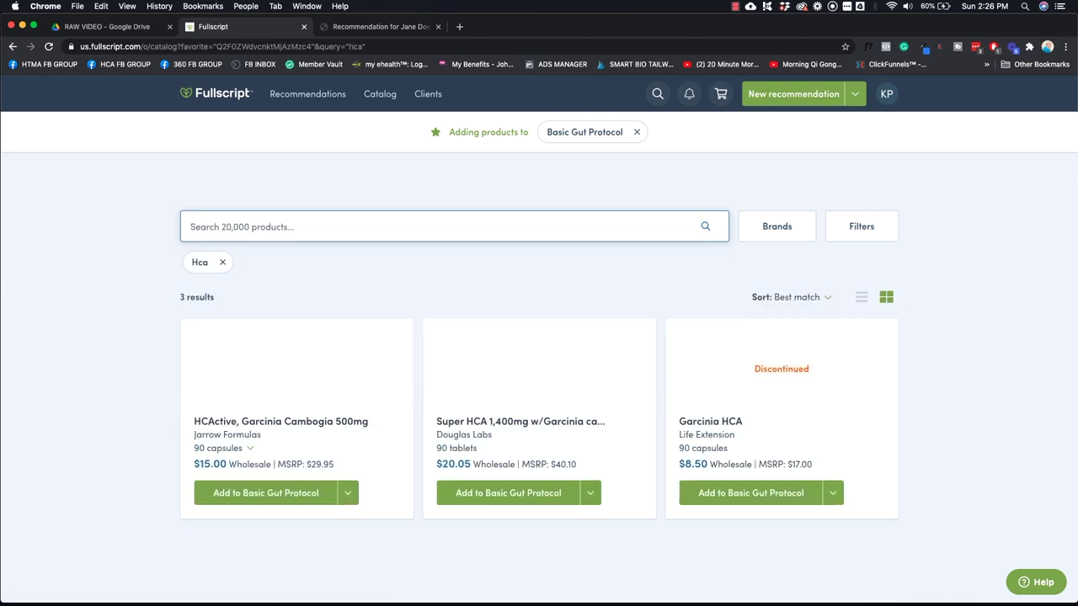
{"action": "type", "text": "hcl"}
{"action": "key", "text": "Return"}
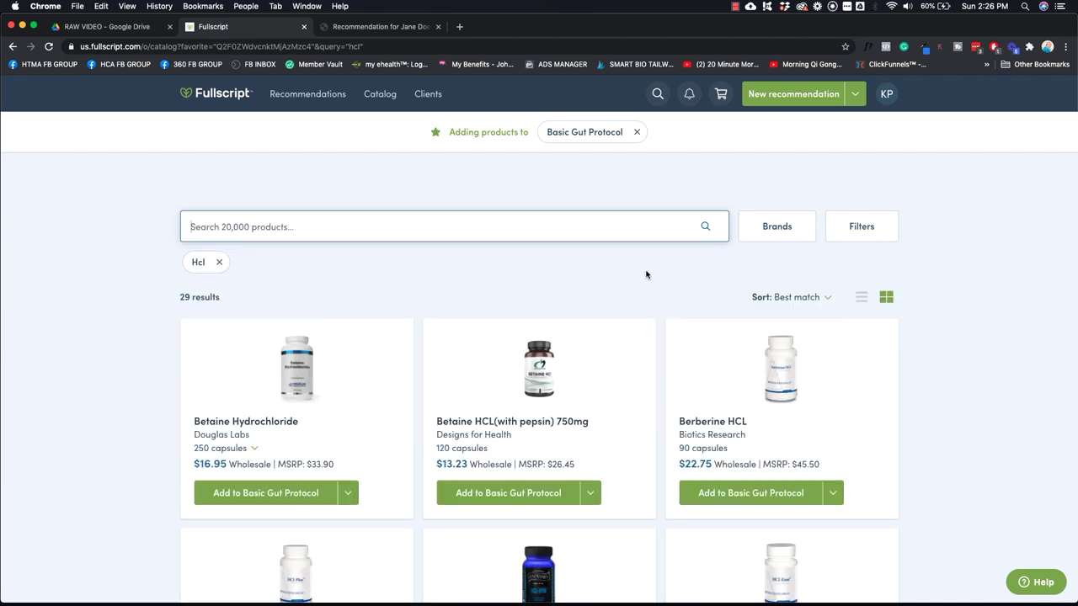
{"action": "scroll", "coordinate": [645, 274], "scroll_direction": "down", "scroll_amount": 1}
{"action": "scroll", "coordinate": [646, 275], "scroll_direction": "down", "scroll_amount": 3}
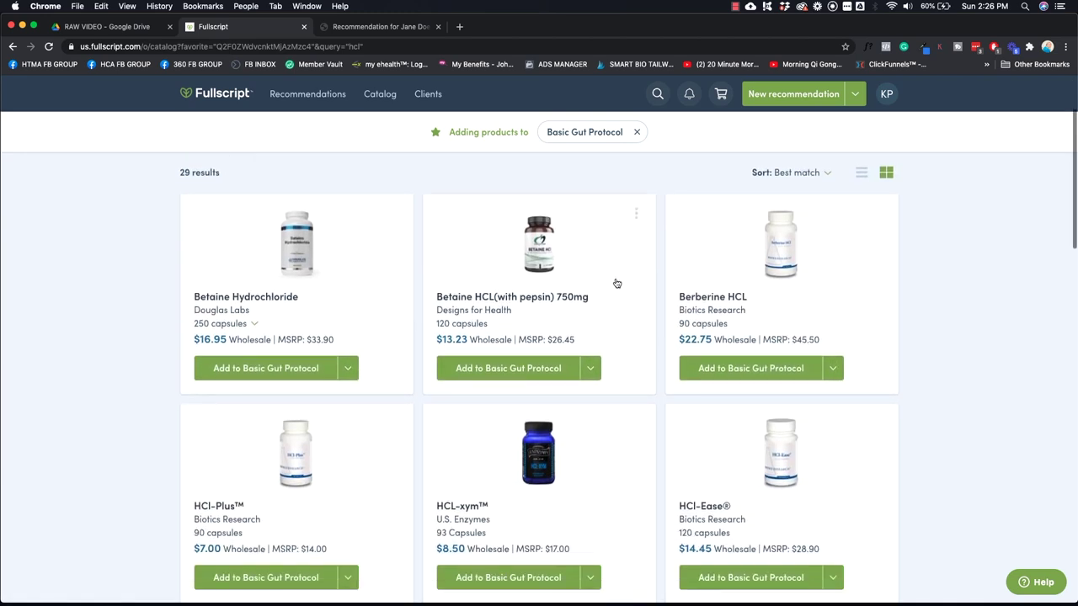
{"action": "left_click", "coordinate": [510, 368]}
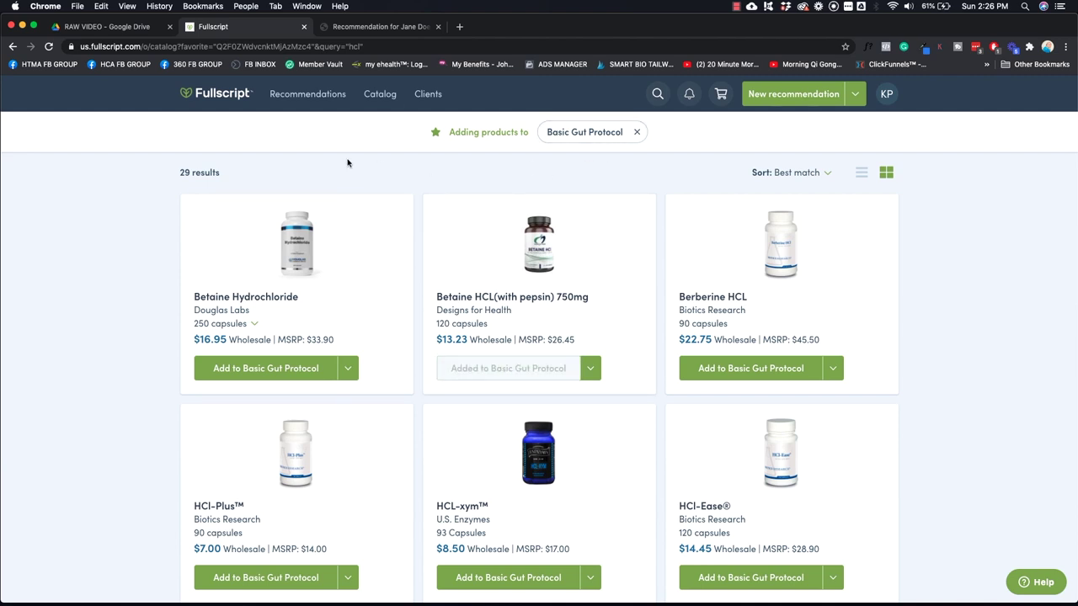
{"action": "mouse_move", "coordinate": [427, 94]}
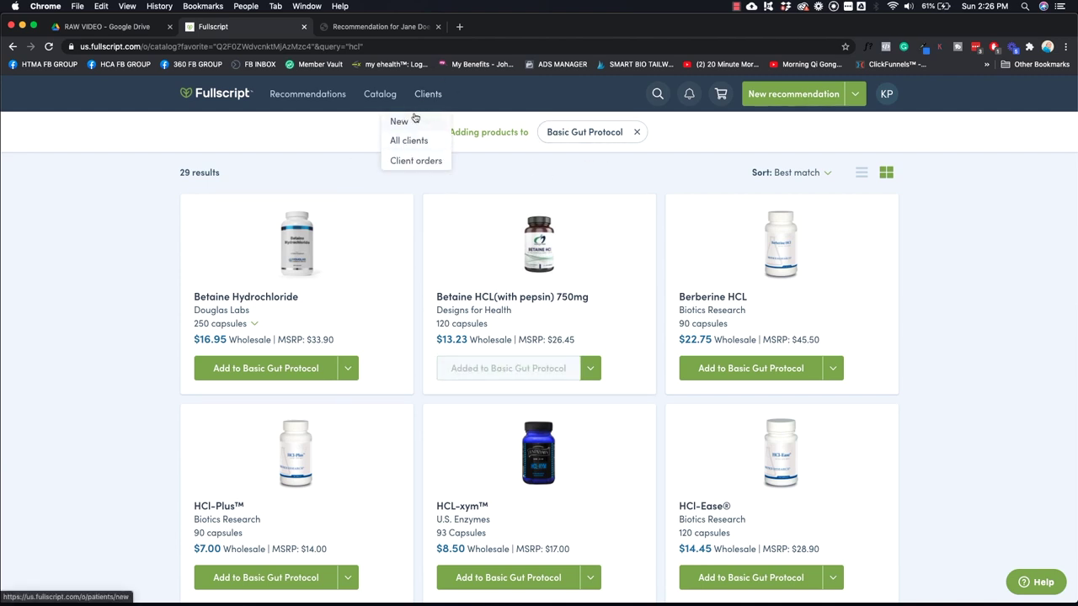
Start a new recommendation from the client's page
{"action": "left_click", "coordinate": [657, 94]}
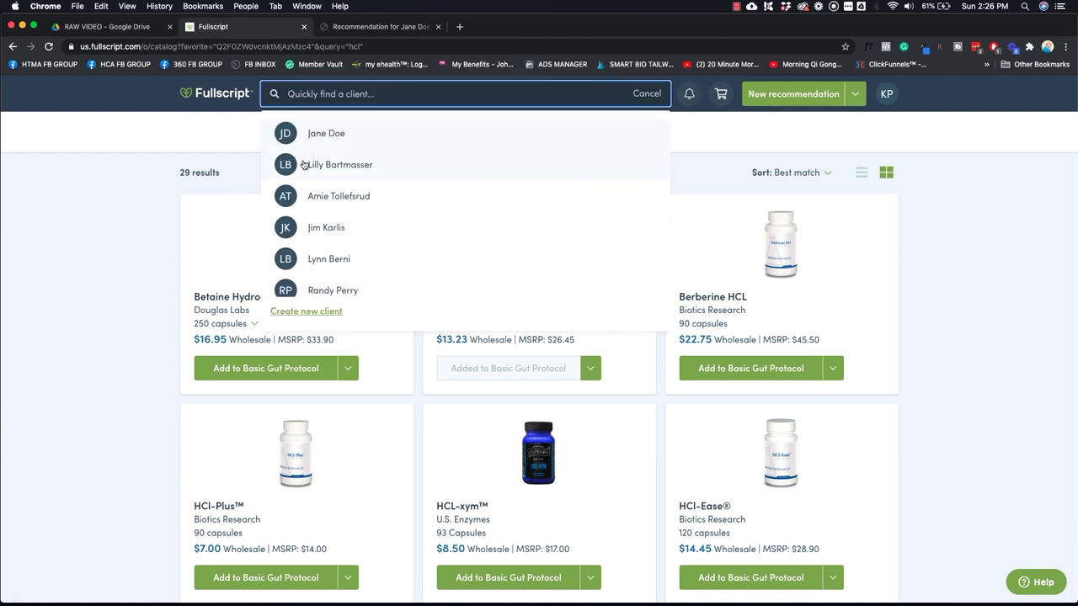
{"action": "left_click", "coordinate": [321, 137]}
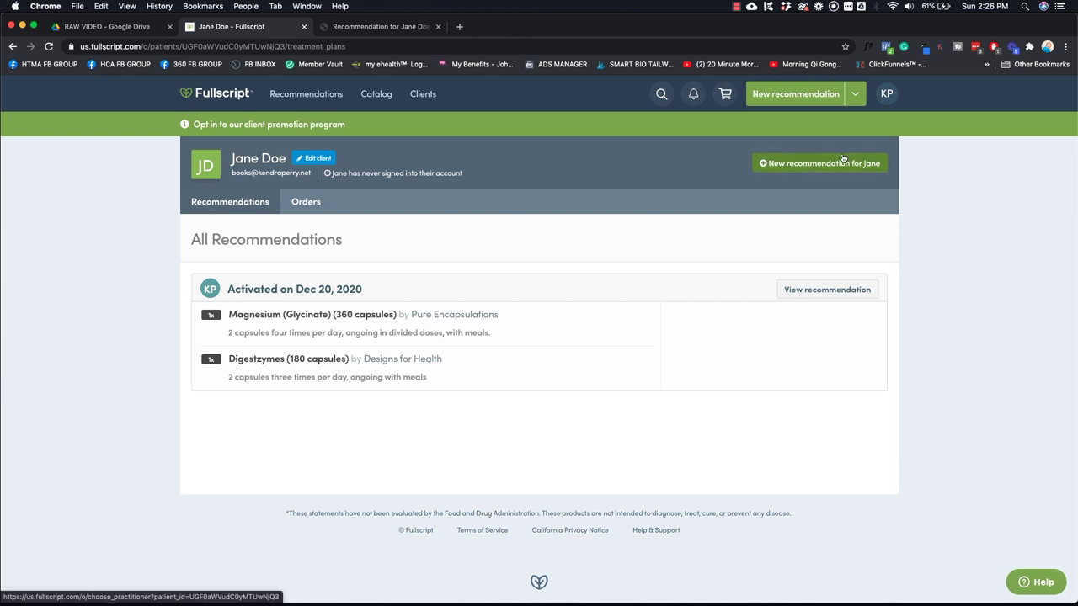
{"action": "left_click", "coordinate": [831, 169]}
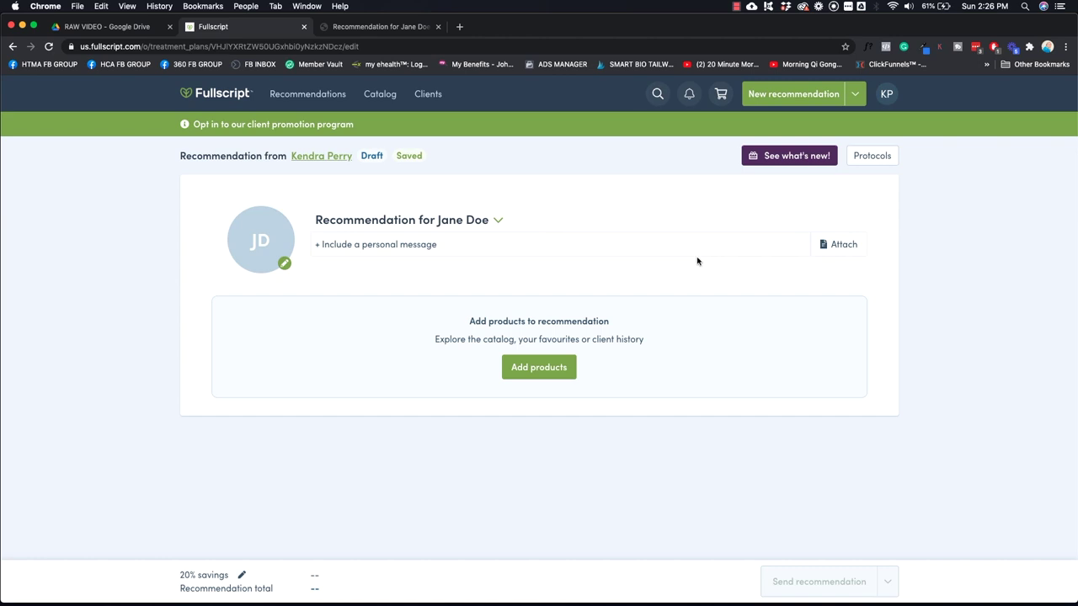
Add all five Basic Gut Protocol favorites to the recommendation, bringing the total to $184.24
{"action": "left_click", "coordinate": [539, 367]}
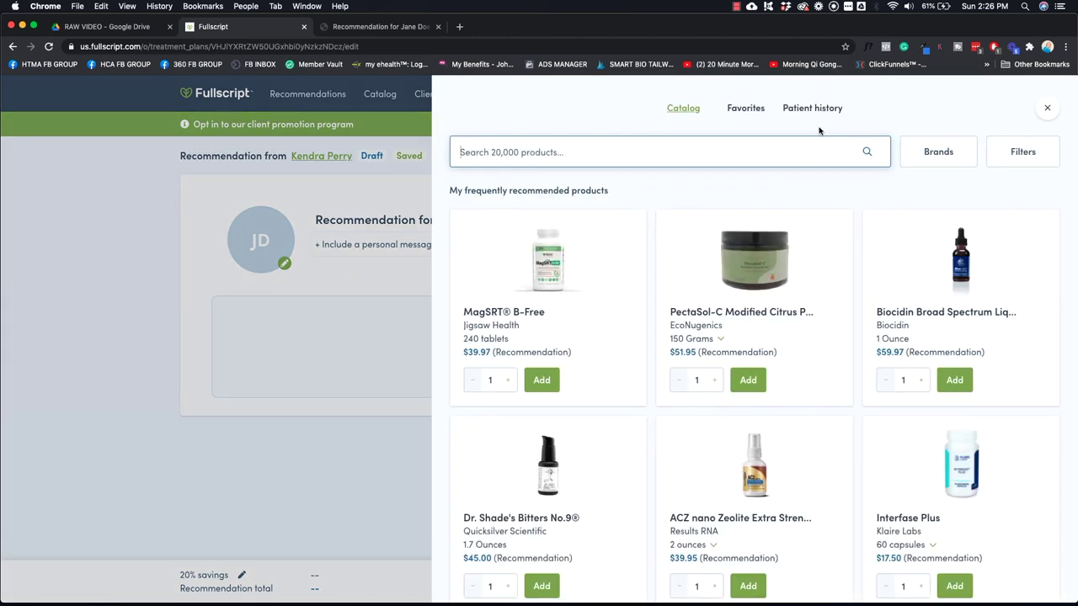
{"action": "left_click", "coordinate": [748, 109]}
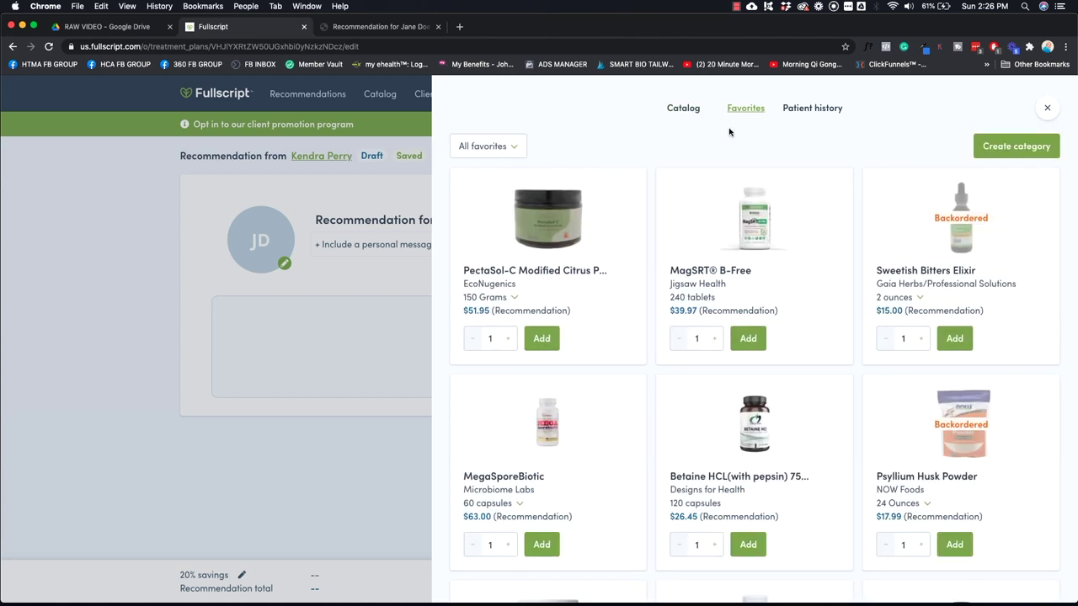
{"action": "left_click", "coordinate": [508, 152]}
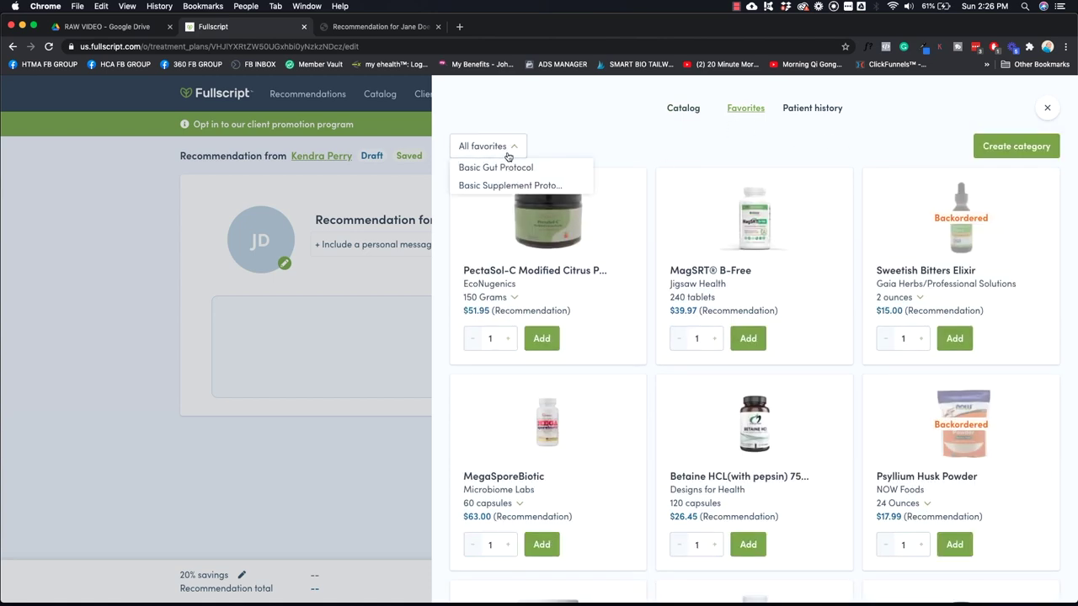
{"action": "left_click", "coordinate": [494, 168]}
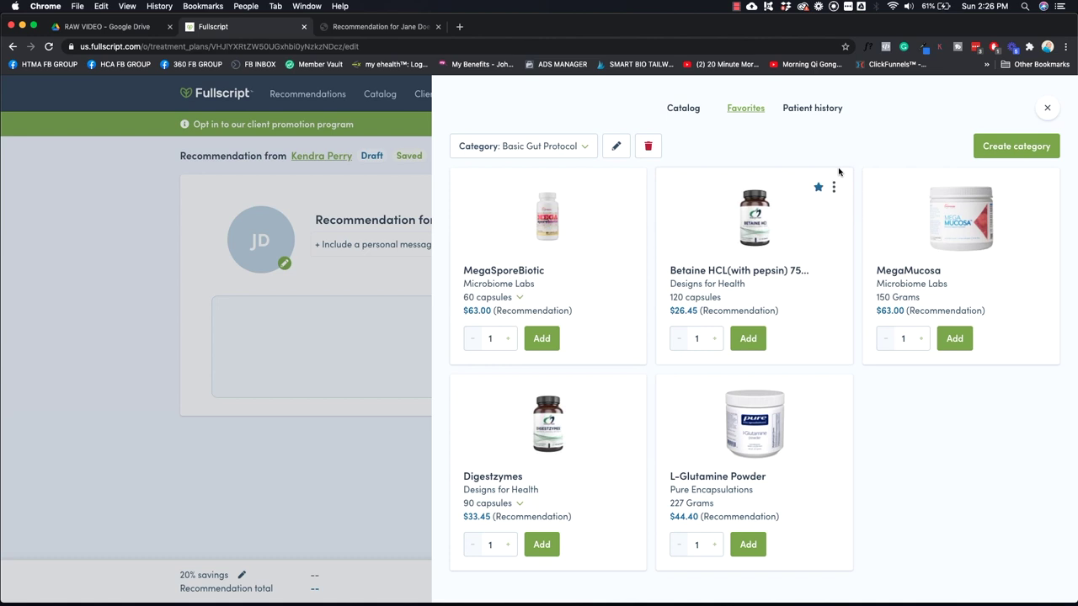
{"action": "left_click", "coordinate": [543, 337]}
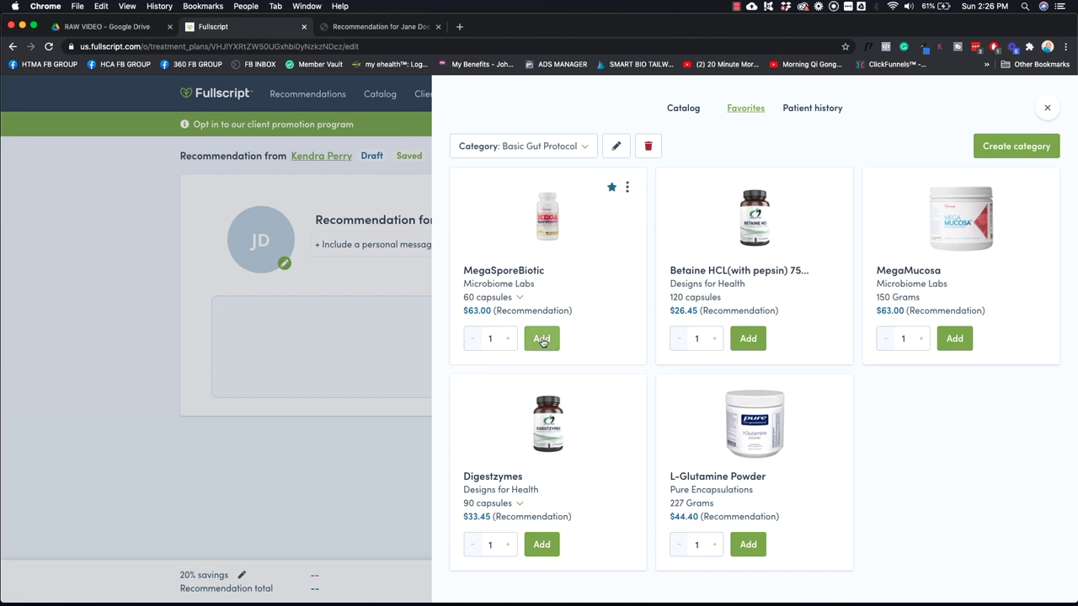
{"action": "left_click", "coordinate": [747, 338]}
{"action": "left_click", "coordinate": [954, 337]}
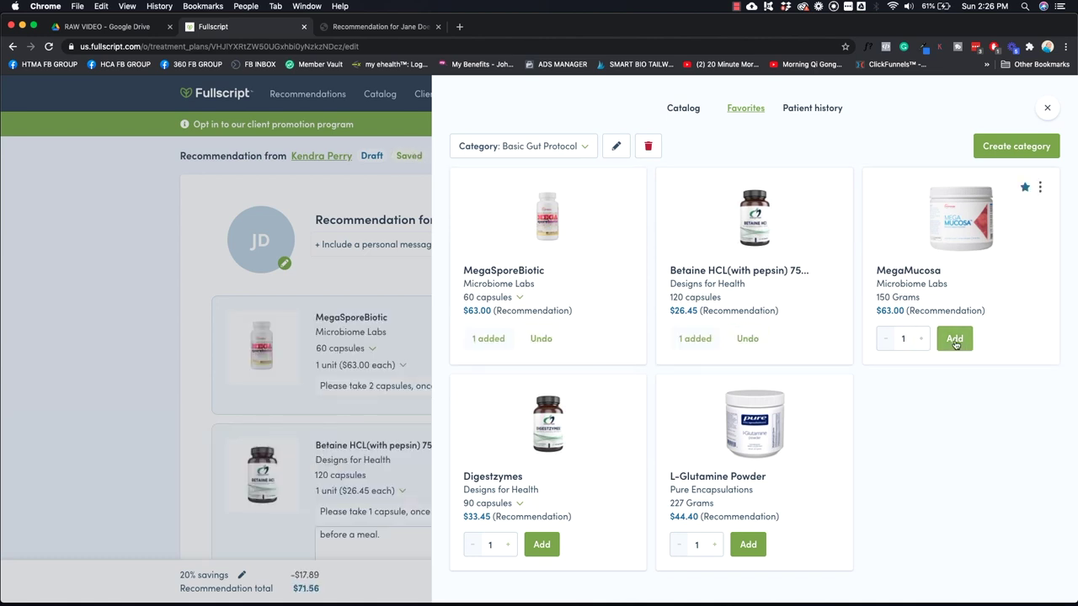
{"action": "left_click", "coordinate": [749, 545]}
{"action": "left_click", "coordinate": [540, 545]}
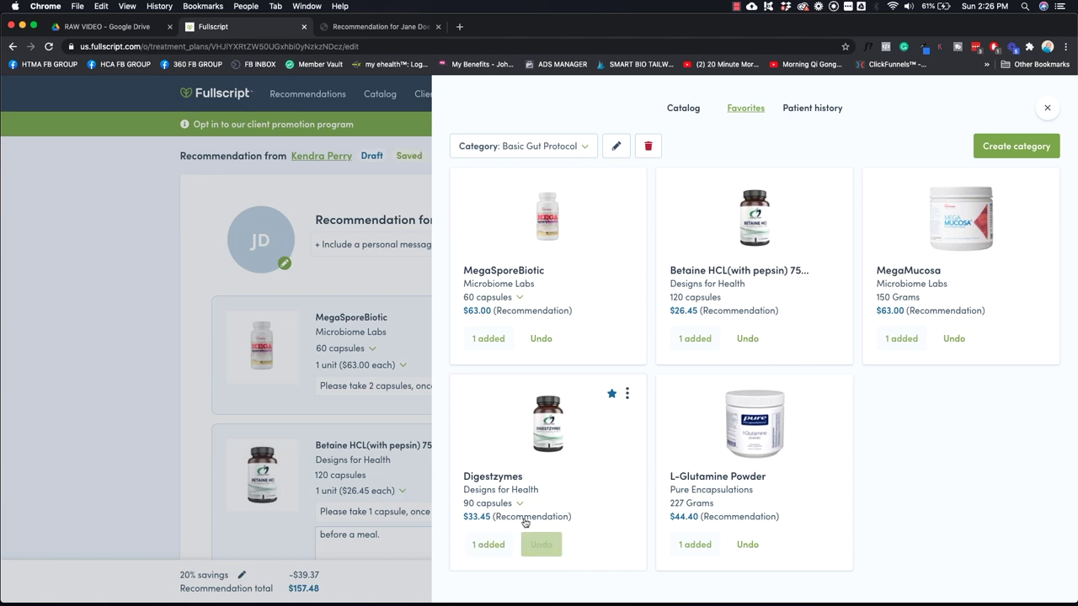
{"action": "left_click", "coordinate": [1047, 109]}
{"action": "scroll", "coordinate": [792, 294], "scroll_direction": "down", "scroll_amount": 10}
Search the catalog for parasite and add Parasite Ameoba Protozoan to the recommendation
{"action": "scroll", "coordinate": [792, 294], "scroll_direction": "up", "scroll_amount": 10}
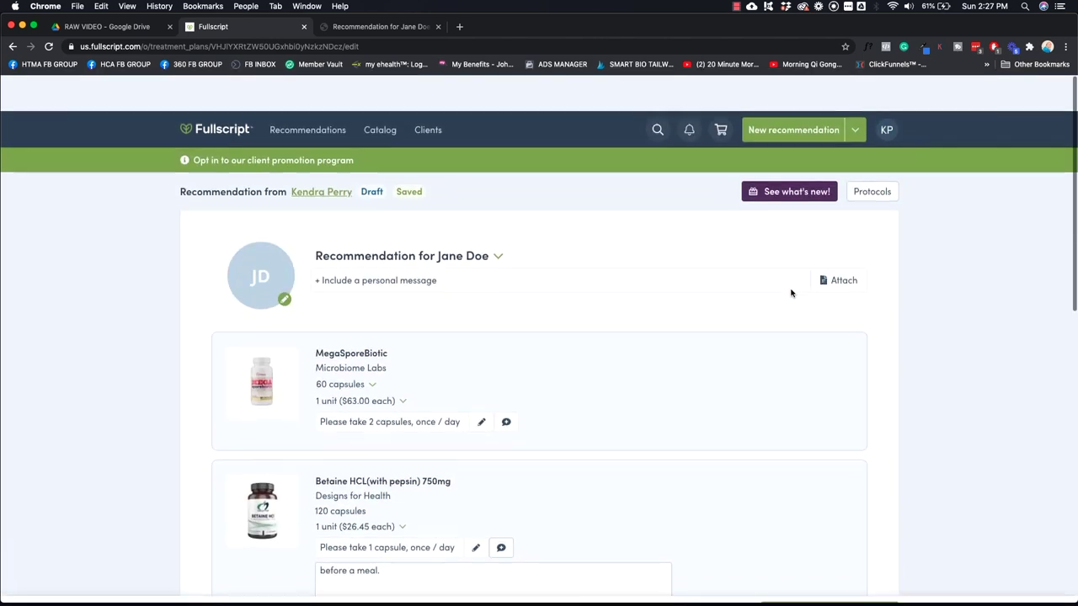
{"action": "scroll", "coordinate": [791, 294], "scroll_direction": "down", "scroll_amount": 10}
{"action": "left_click", "coordinate": [530, 443]}
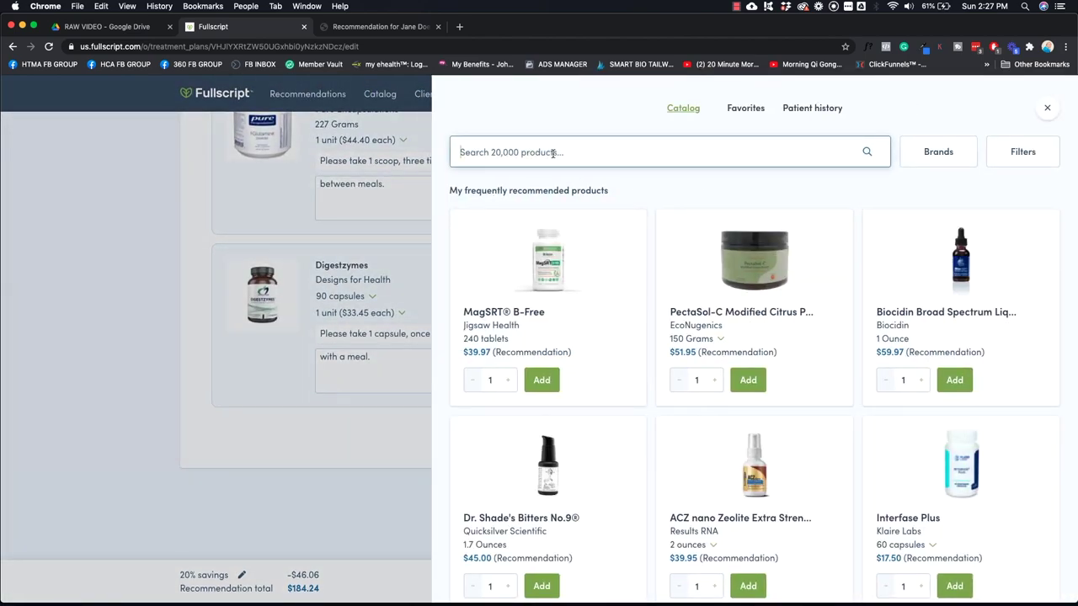
{"action": "type", "text": "parasite"}
{"action": "key", "text": "Return"}
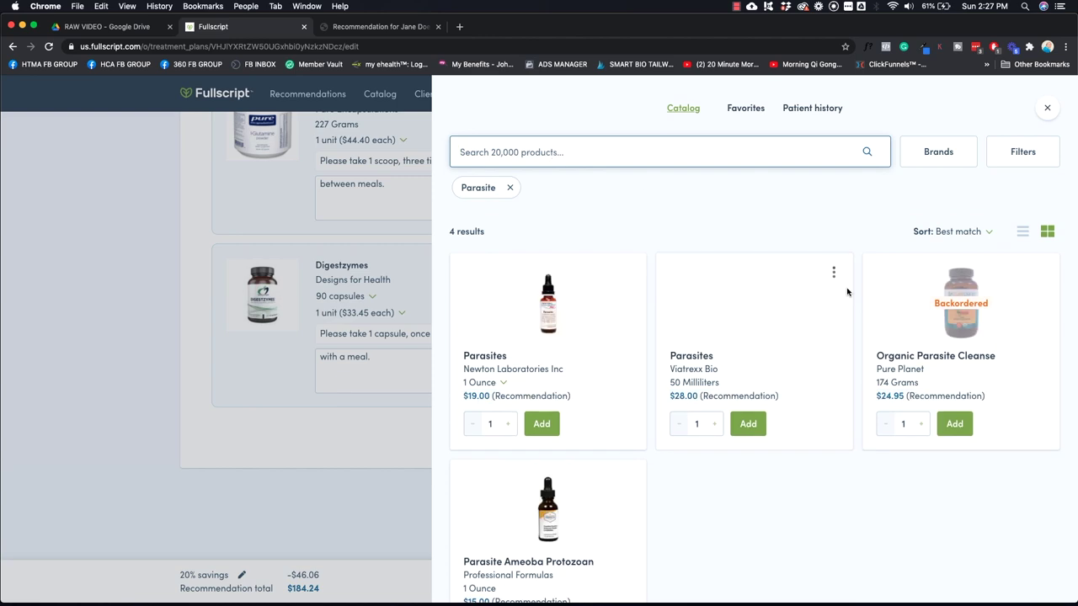
{"action": "scroll", "coordinate": [696, 205], "scroll_direction": "down", "scroll_amount": 1}
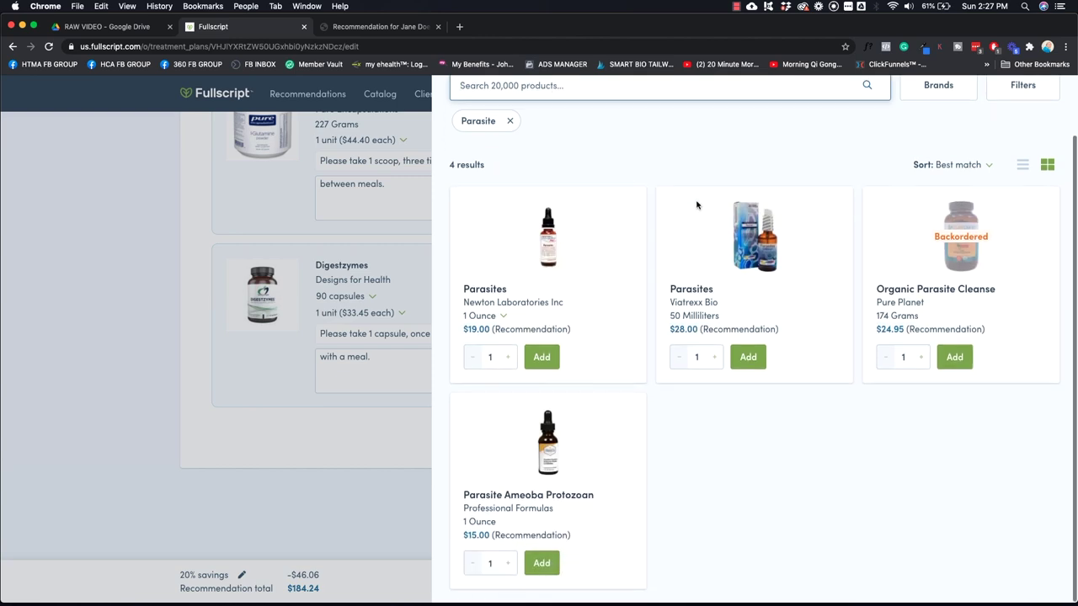
{"action": "left_click", "coordinate": [542, 564]}
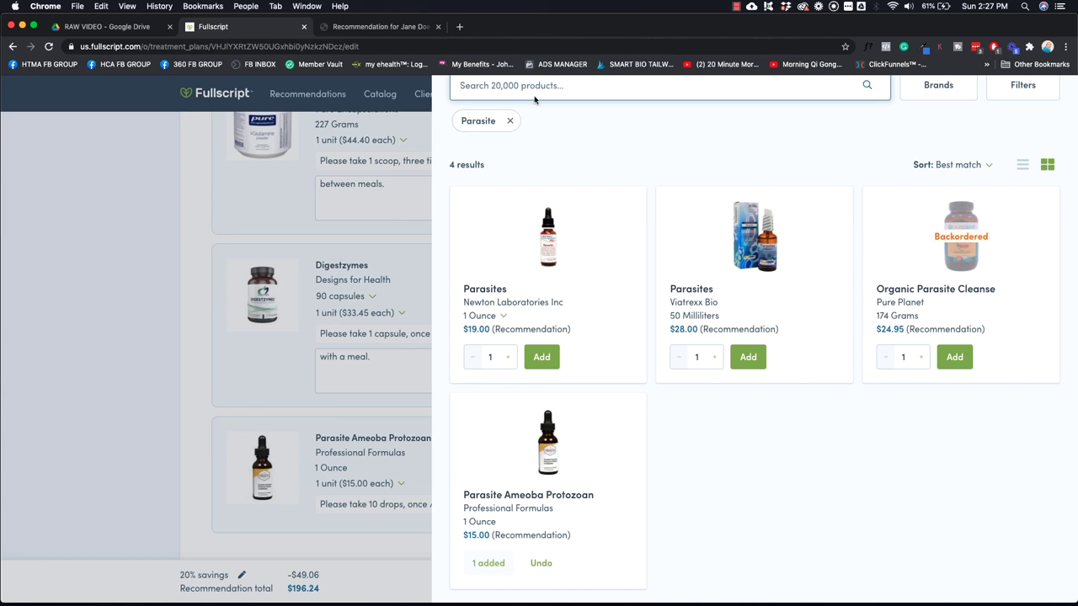
Search for interfase and add Interfase Plus to the recommendation
{"action": "type", "text": "interfa"}
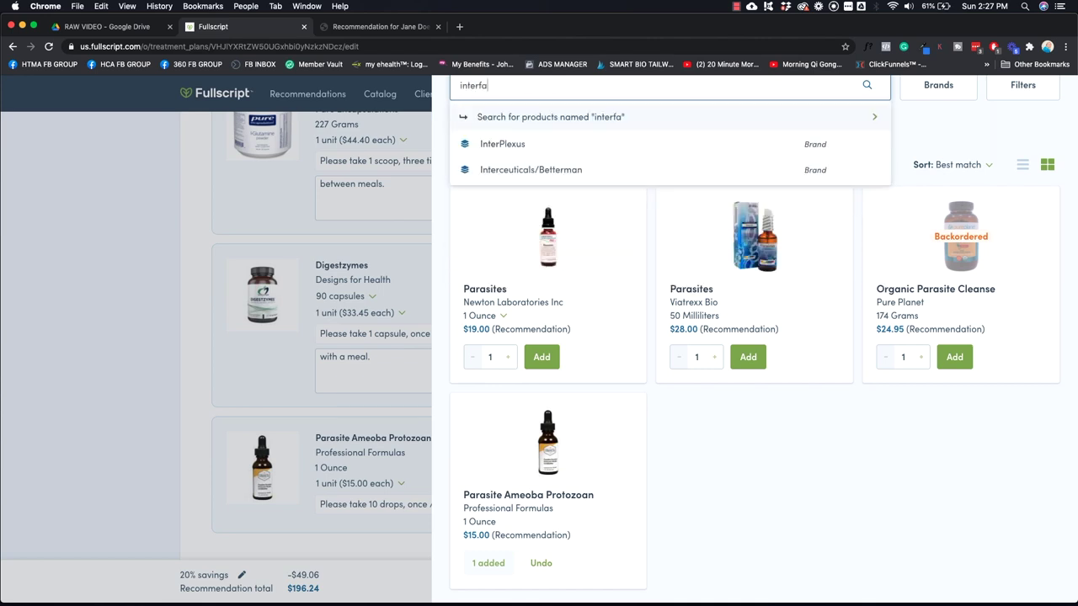
{"action": "type", "text": "se"}
{"action": "key", "text": "Return"}
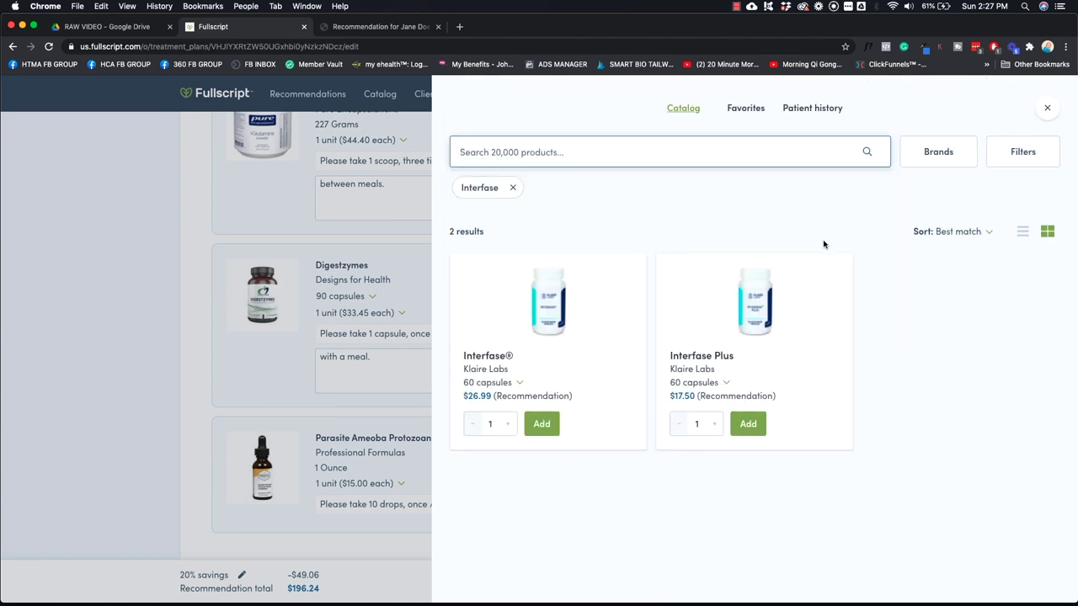
{"action": "left_click", "coordinate": [740, 424]}
{"action": "left_click", "coordinate": [393, 238]}
{"action": "scroll", "coordinate": [797, 393], "scroll_direction": "down", "scroll_amount": 3}
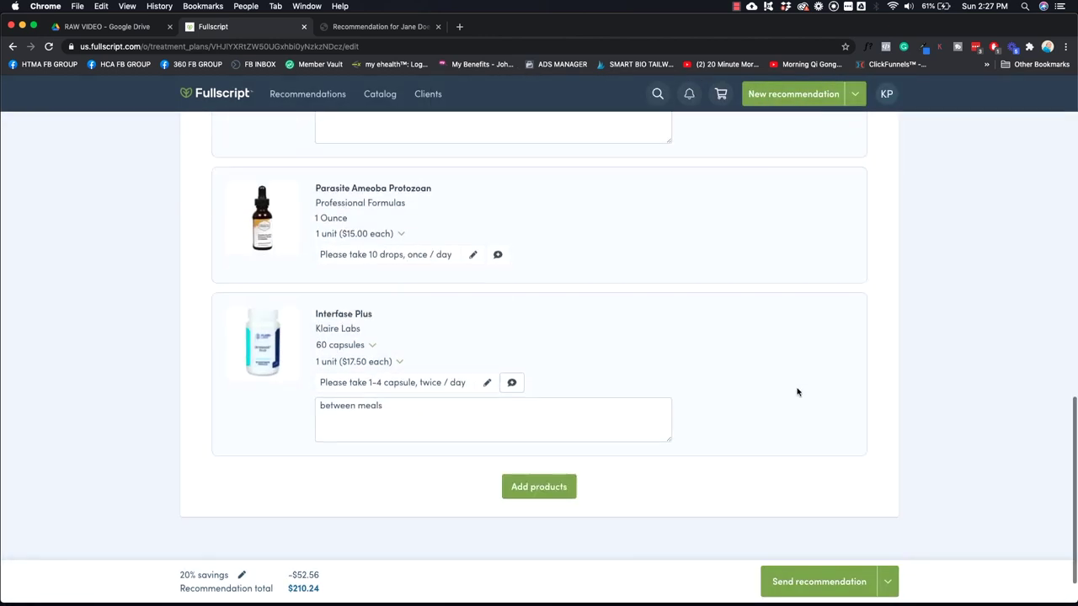
{"action": "scroll", "coordinate": [797, 390], "scroll_direction": "down", "scroll_amount": 1}
{"action": "scroll", "coordinate": [797, 389], "scroll_direction": "up", "scroll_amount": 3}
{"action": "scroll", "coordinate": [796, 390], "scroll_direction": "down", "scroll_amount": 2}
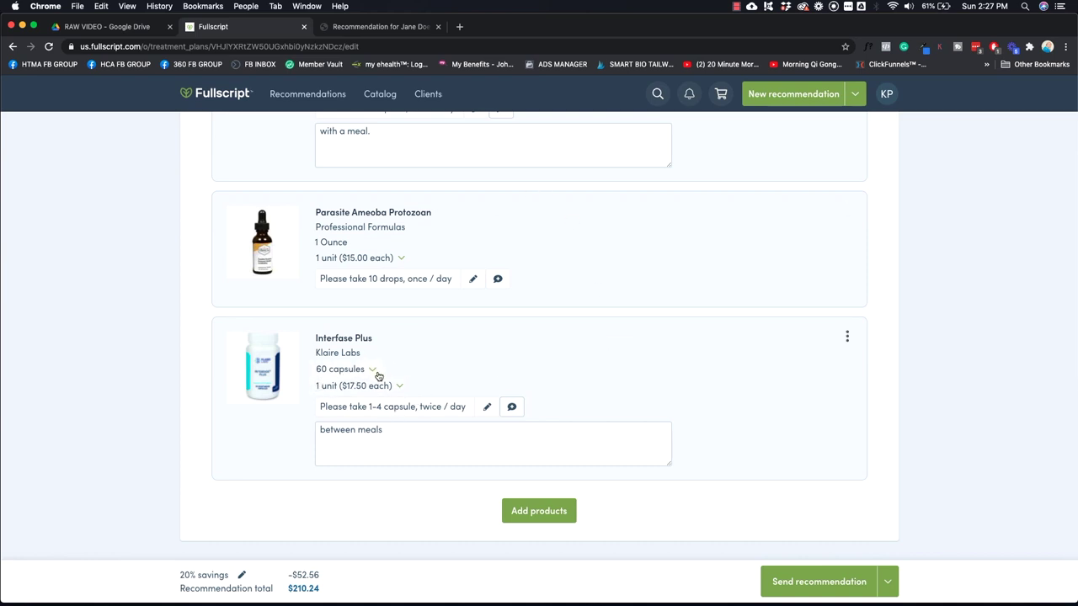
Set Interfase Plus quantity to 3 units and send the recommendation
{"action": "left_click", "coordinate": [399, 388]}
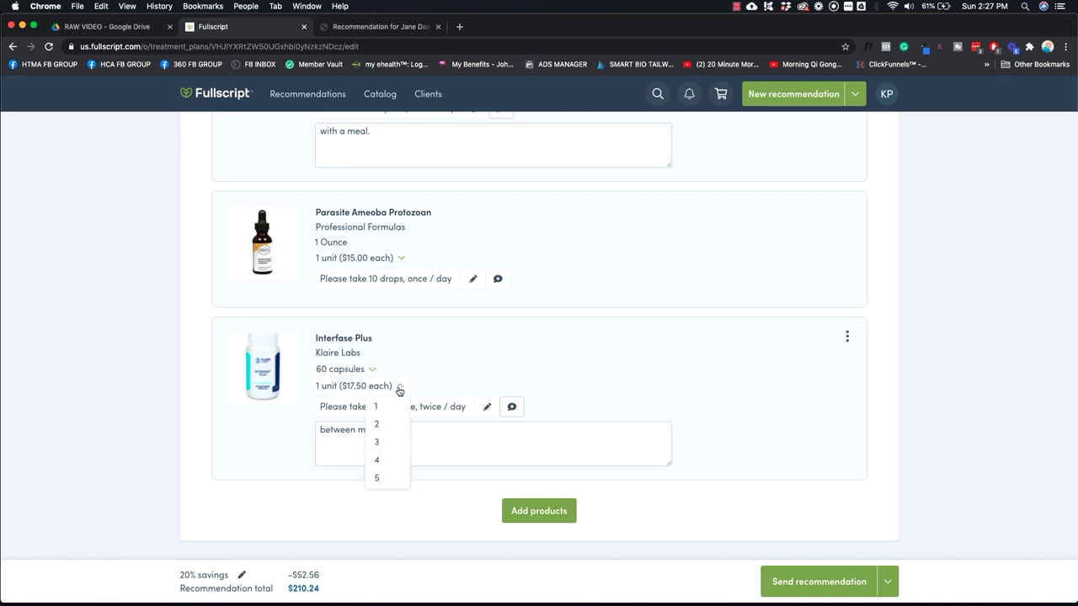
{"action": "left_click", "coordinate": [385, 444]}
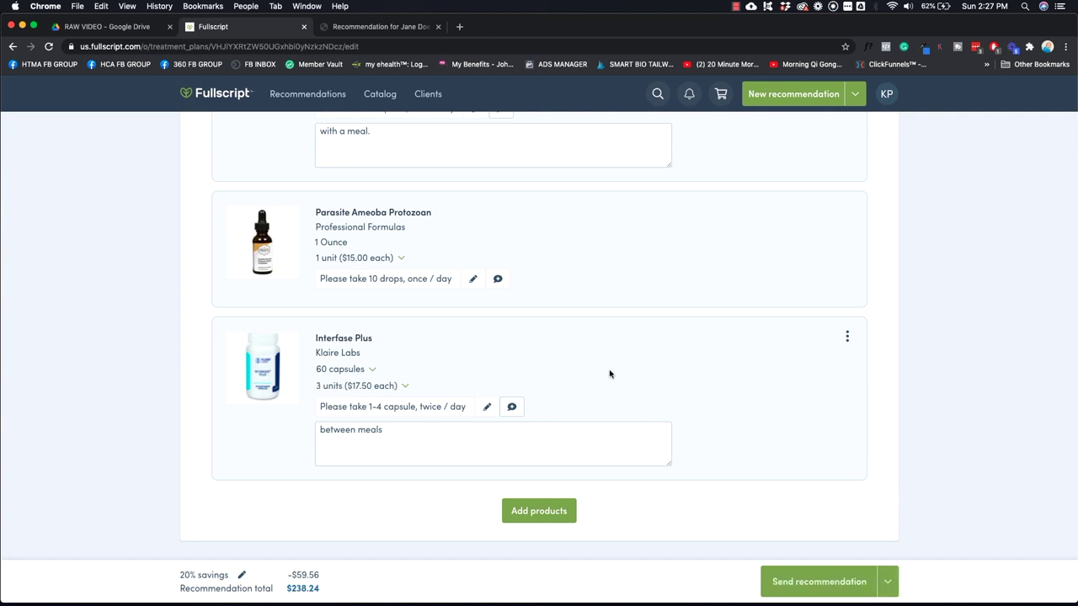
{"action": "scroll", "coordinate": [751, 430], "scroll_direction": "down", "scroll_amount": 2}
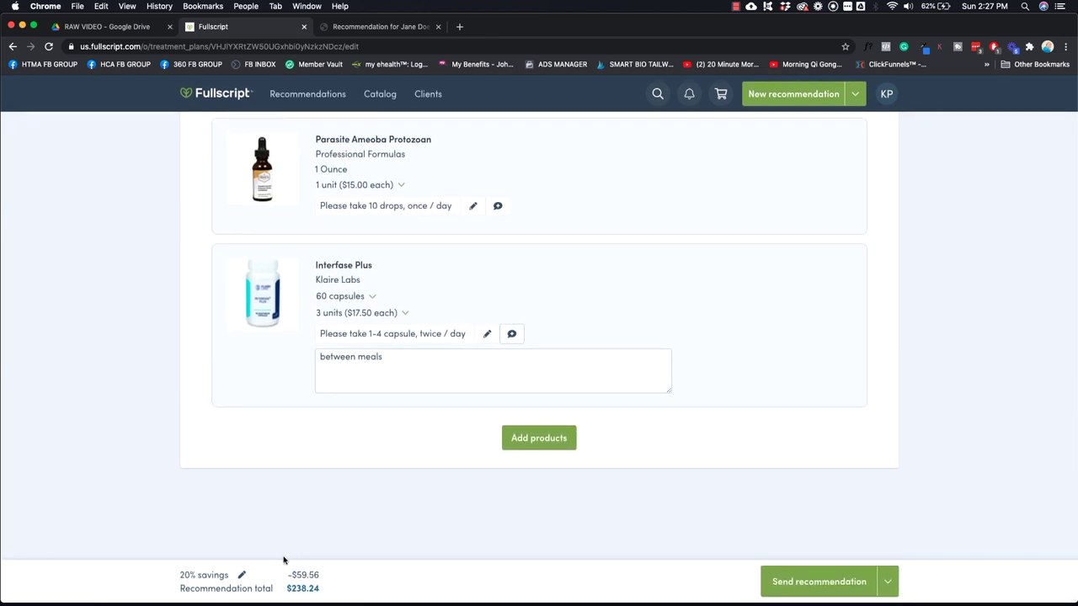
{"action": "scroll", "coordinate": [712, 506], "scroll_direction": "up", "scroll_amount": 10}
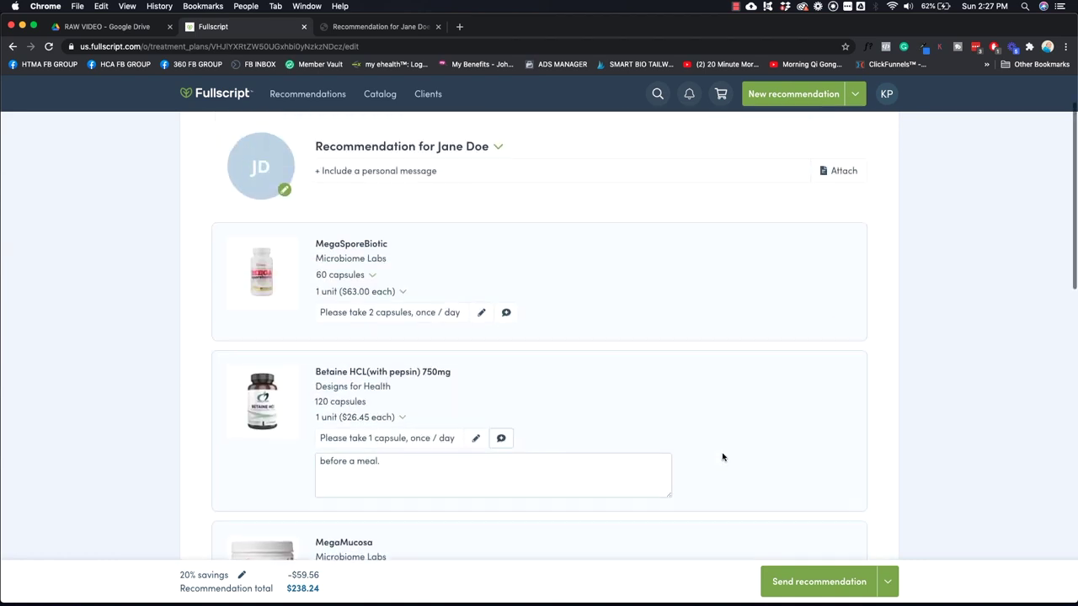
{"action": "left_click", "coordinate": [839, 582]}
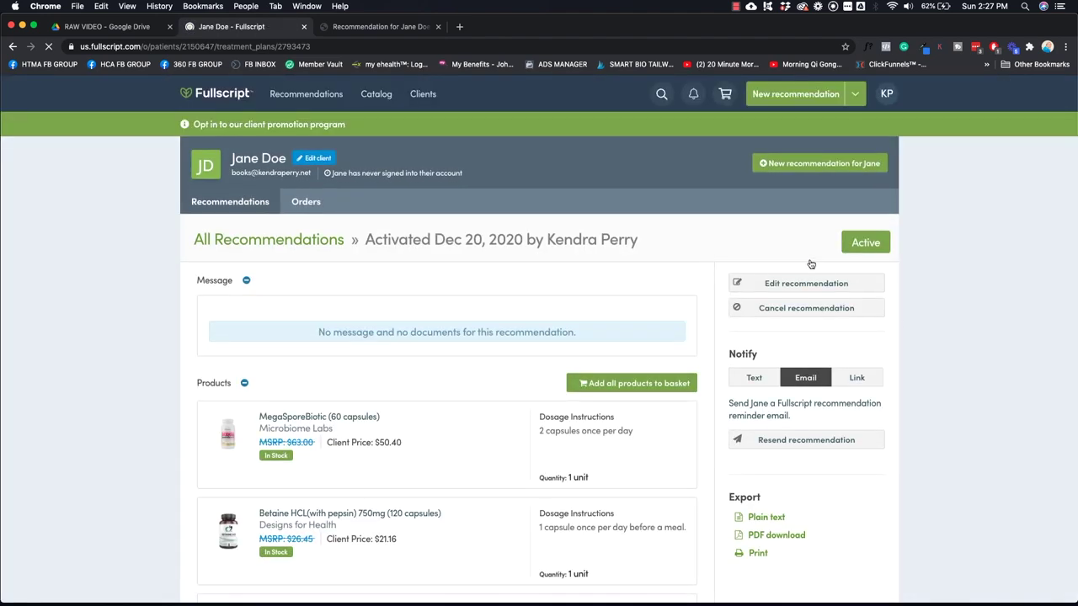
Save the recommendation as a PDF to the Desktop and return to Fullscript
{"action": "left_click", "coordinate": [764, 476]}
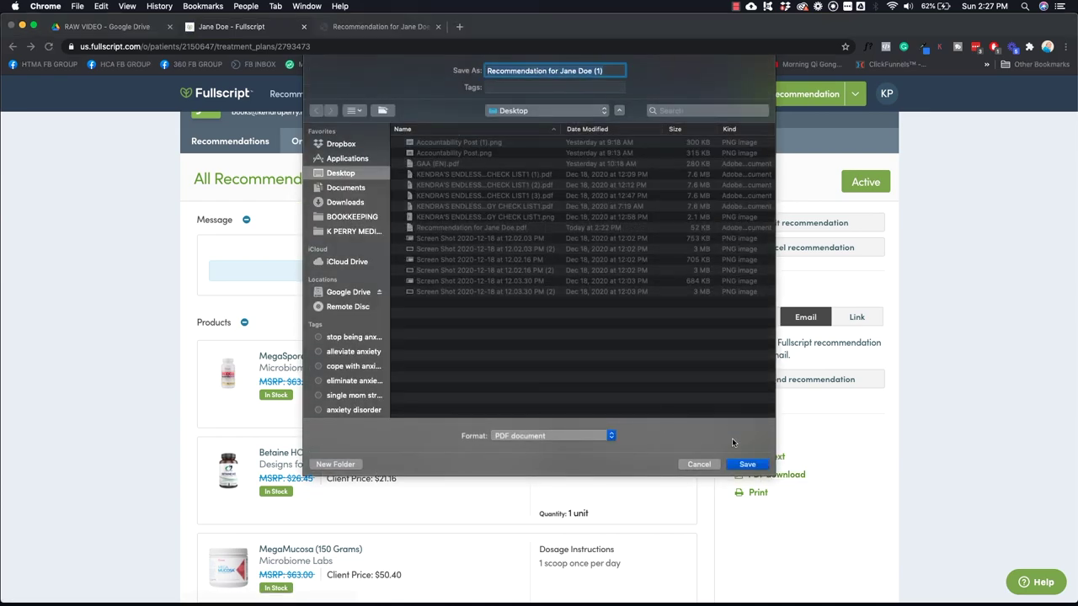
{"action": "left_click", "coordinate": [735, 464]}
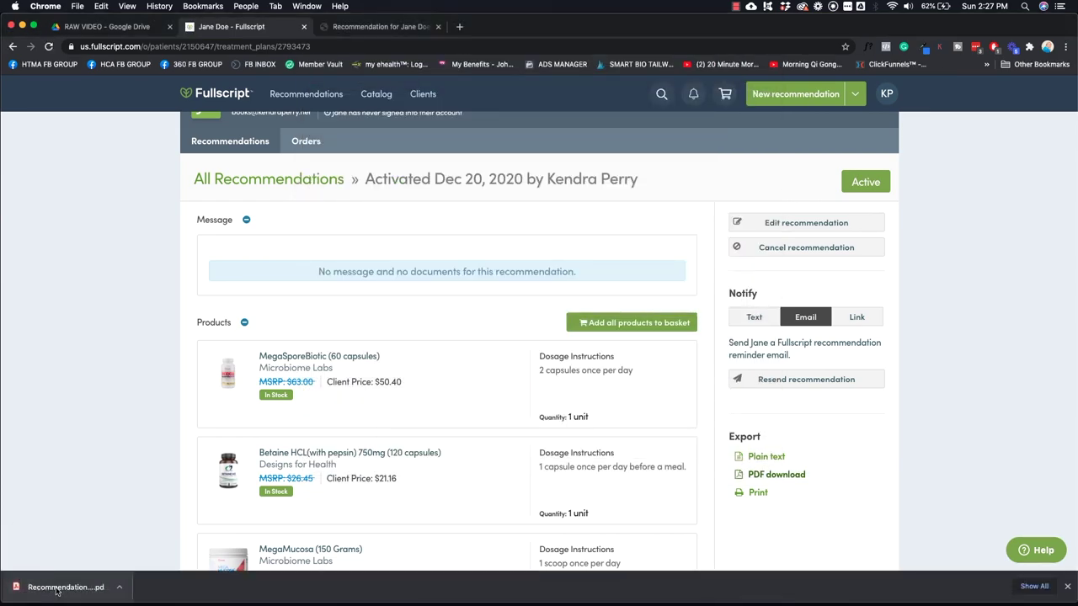
{"action": "scroll", "coordinate": [725, 314], "scroll_direction": "down", "scroll_amount": 10}
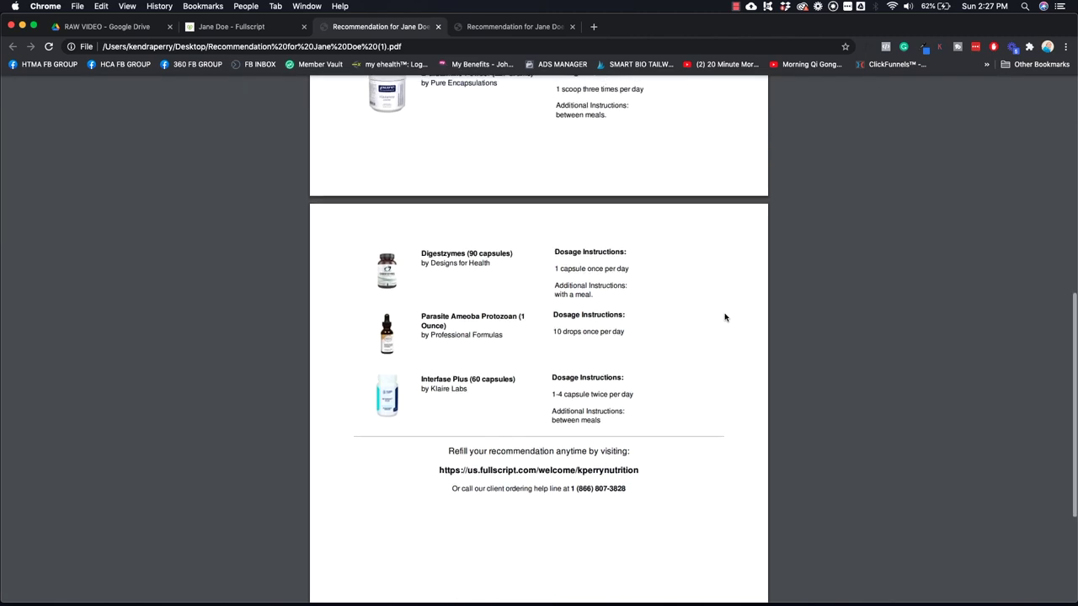
{"action": "scroll", "coordinate": [724, 318], "scroll_direction": "up", "scroll_amount": 15}
{"action": "left_click", "coordinate": [253, 27]}
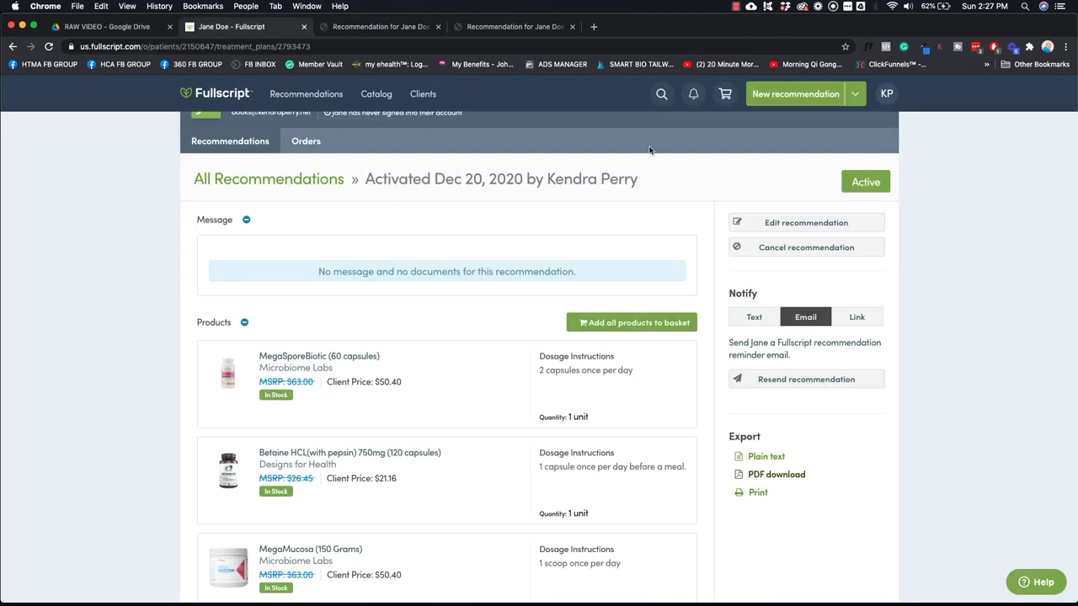
Show the recommendation's shareable link under Notify and copy it
{"action": "left_click", "coordinate": [852, 318]}
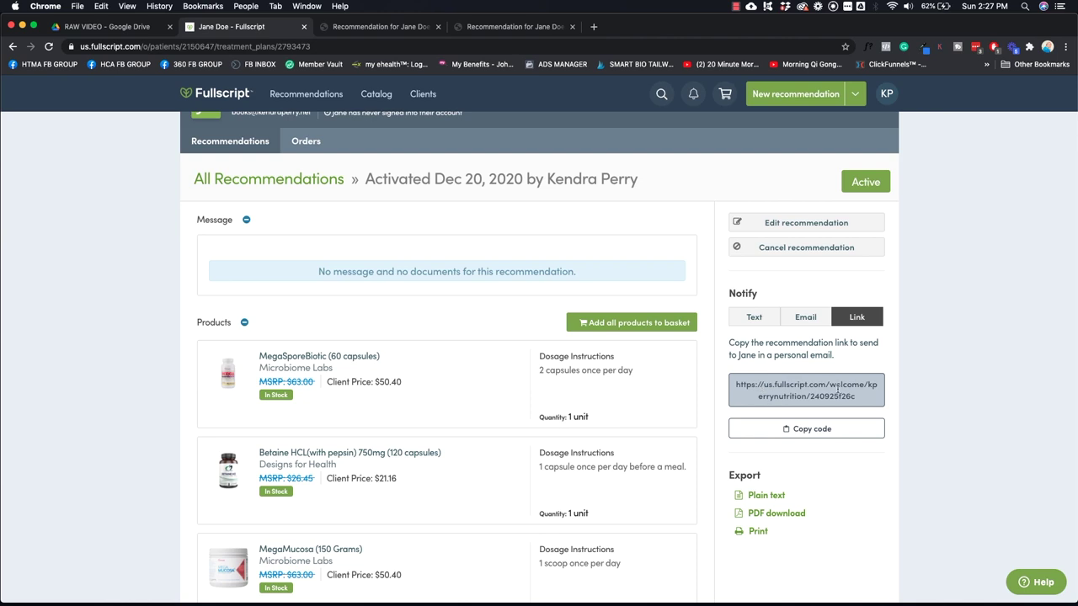
{"action": "left_click", "coordinate": [818, 427]}
{"action": "scroll", "coordinate": [665, 164], "scroll_direction": "down", "scroll_amount": 5}
{"action": "scroll", "coordinate": [666, 163], "scroll_direction": "down", "scroll_amount": 5}
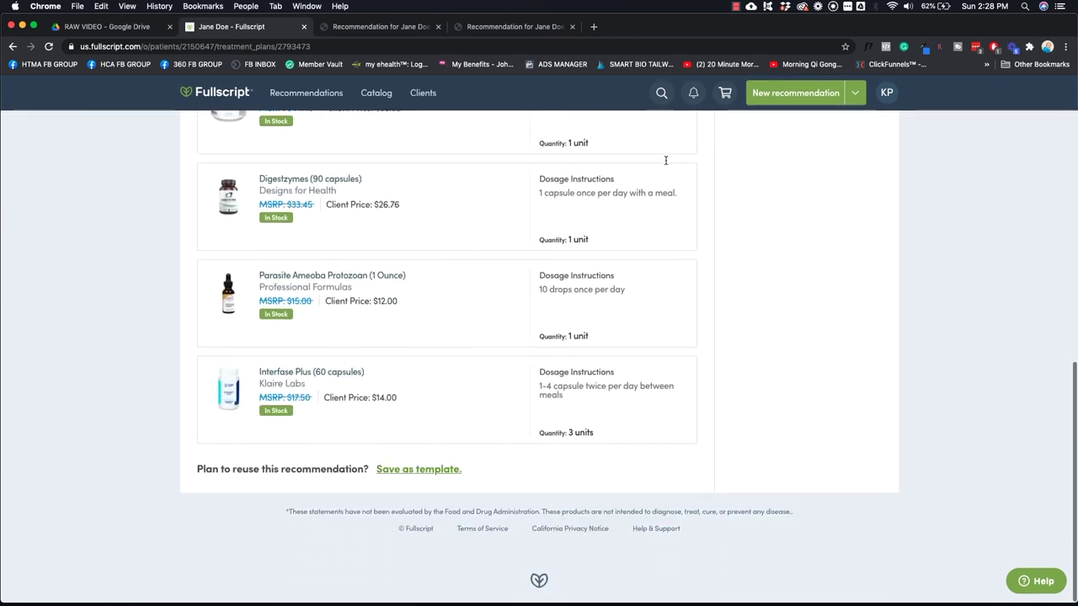
{"action": "scroll", "coordinate": [666, 164], "scroll_direction": "up", "scroll_amount": 10}
{"action": "scroll", "coordinate": [666, 163], "scroll_direction": "down", "scroll_amount": 1}
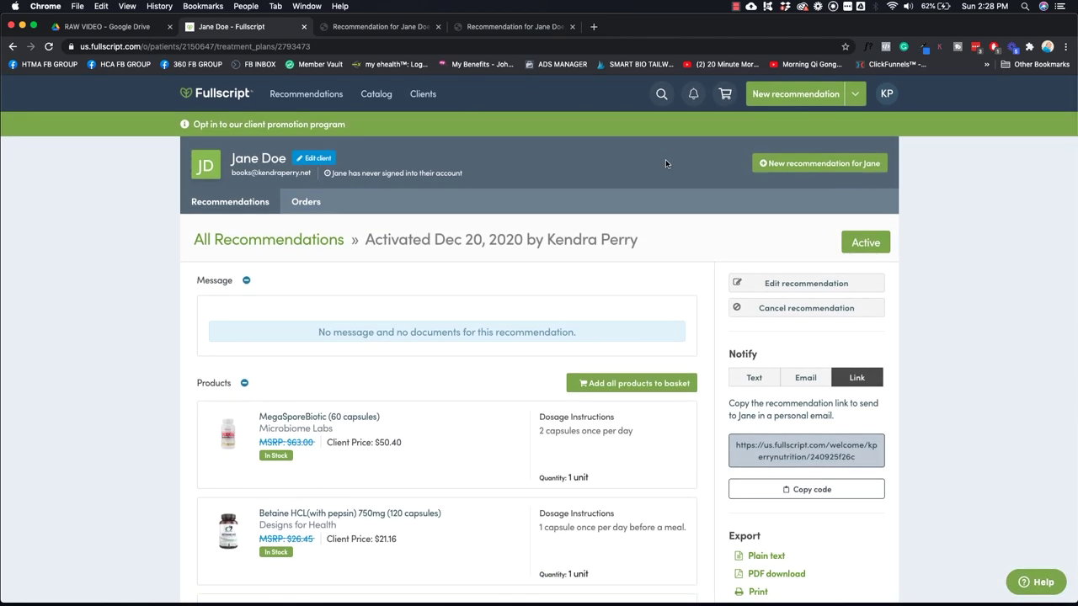